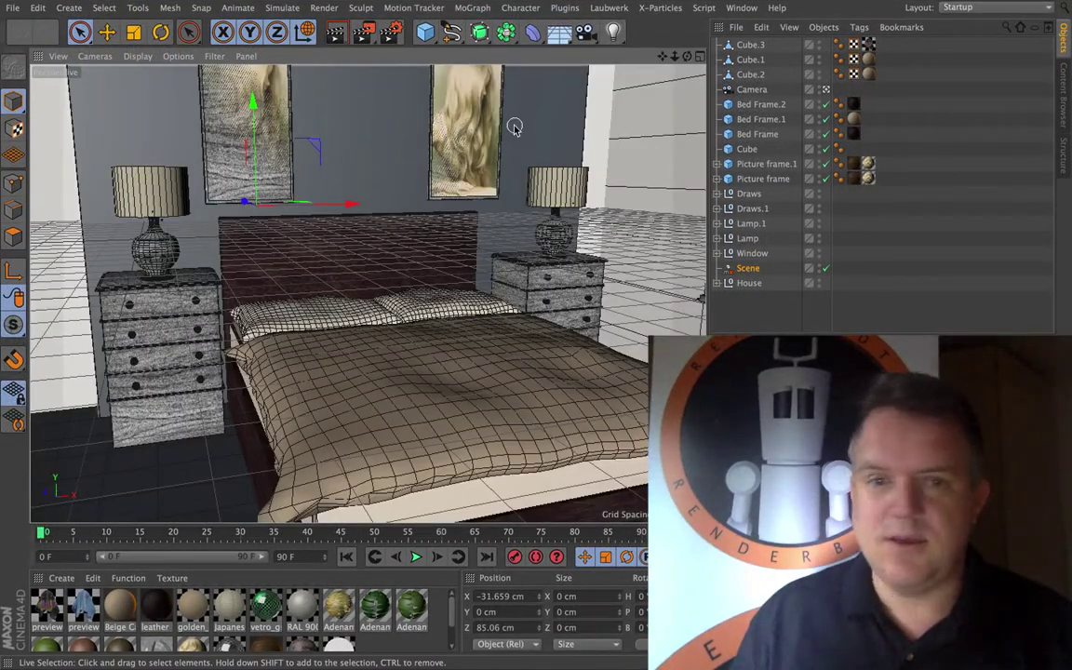
# Move the Lamp Bulb of the bedside lamp nearest the window along its Z axis to 1.535 cm, inside the lampshade.
pyautogui.keyDown('alt'); pyautogui.moveTo(368, 294); pyautogui.dragTo(368, 294); pyautogui.keyUp('alt')
pyautogui.keyDown('alt'); pyautogui.moveTo(609, 191); pyautogui.dragTo(677, 61, button='right'); pyautogui.keyUp('alt')
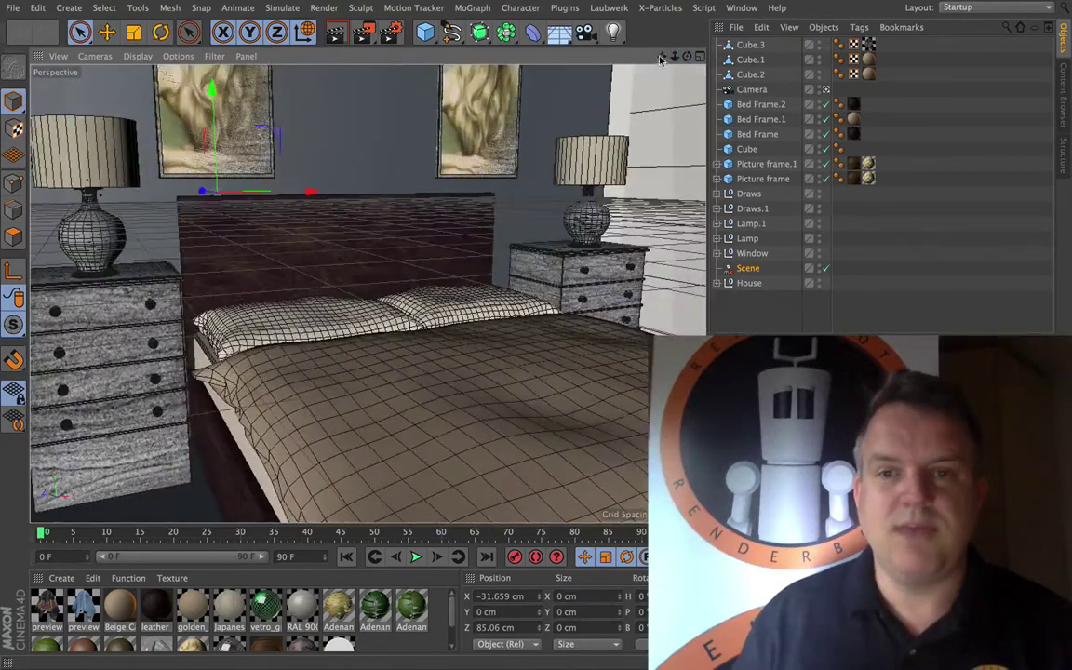
pyautogui.moveTo(661, 59); pyautogui.dragTo(638, 73)
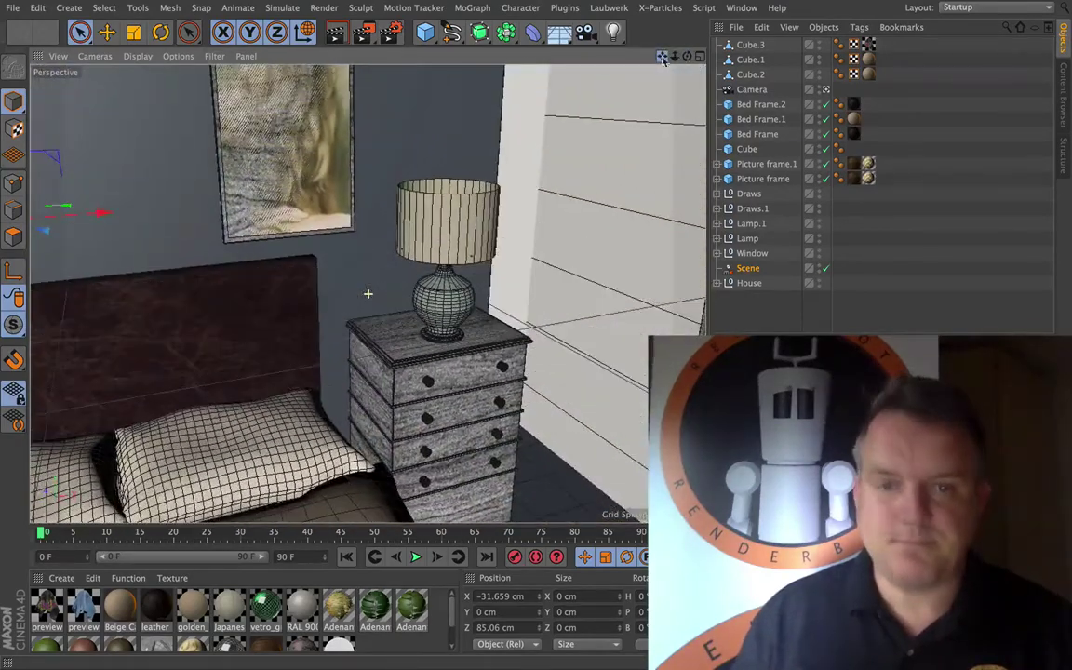
pyautogui.click(457, 228)
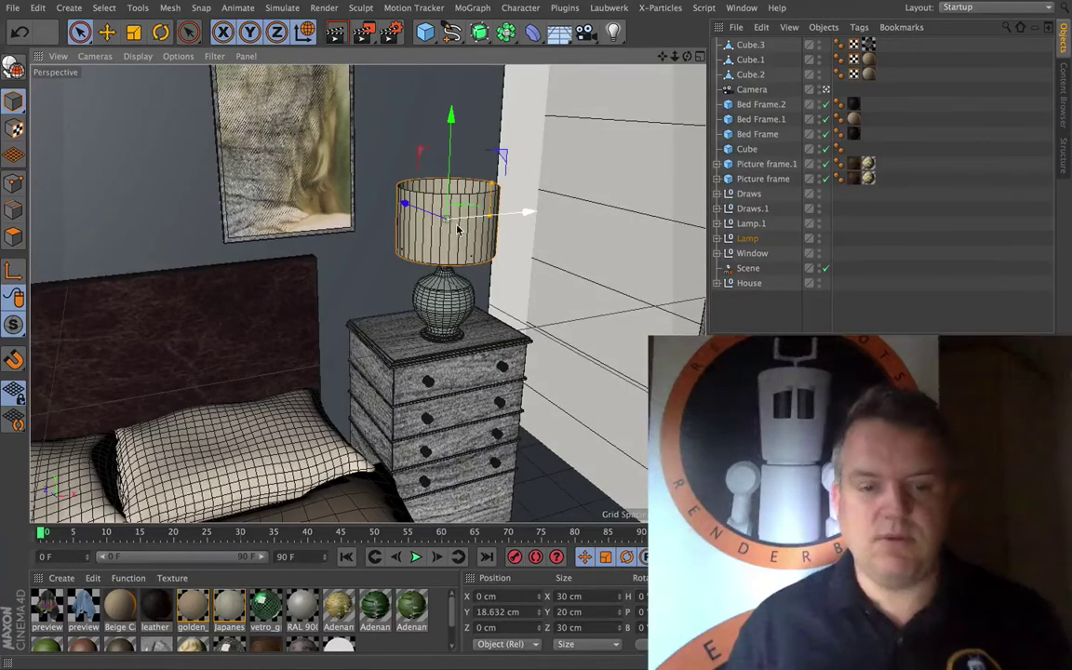
pyautogui.click(718, 239)
pyautogui.click(765, 313)
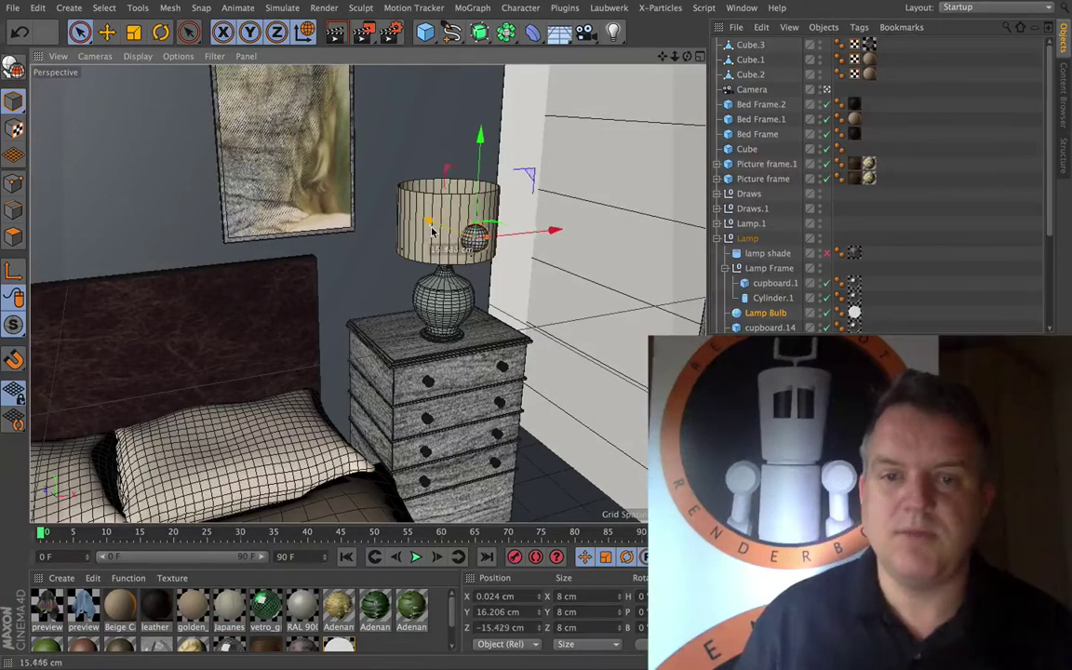
pyautogui.moveTo(431, 232); pyautogui.dragTo(401, 211)
pyautogui.scroll(-3, 368, 293)
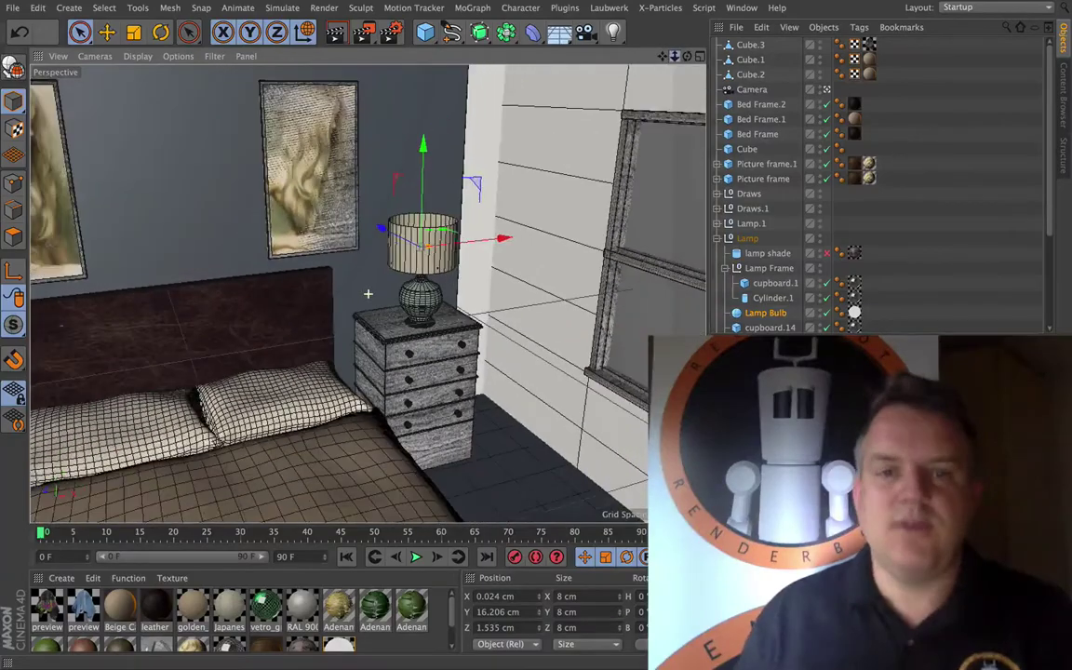
# Frame the whole bed with both lamps, render the view to the Picture Viewer, and close the result after viewing it.
pyautogui.keyDown('alt'); pyautogui.moveTo(367, 293); pyautogui.dragTo(368, 293); pyautogui.keyUp('alt')
pyautogui.scroll(2, 368, 293)
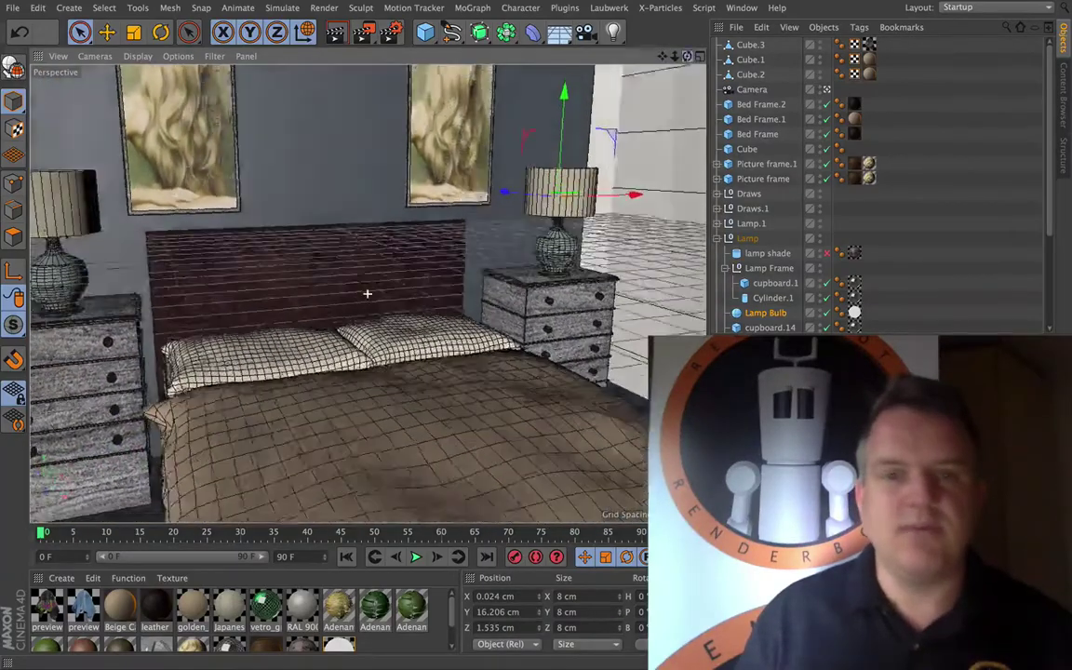
pyautogui.scroll(-3, 368, 293)
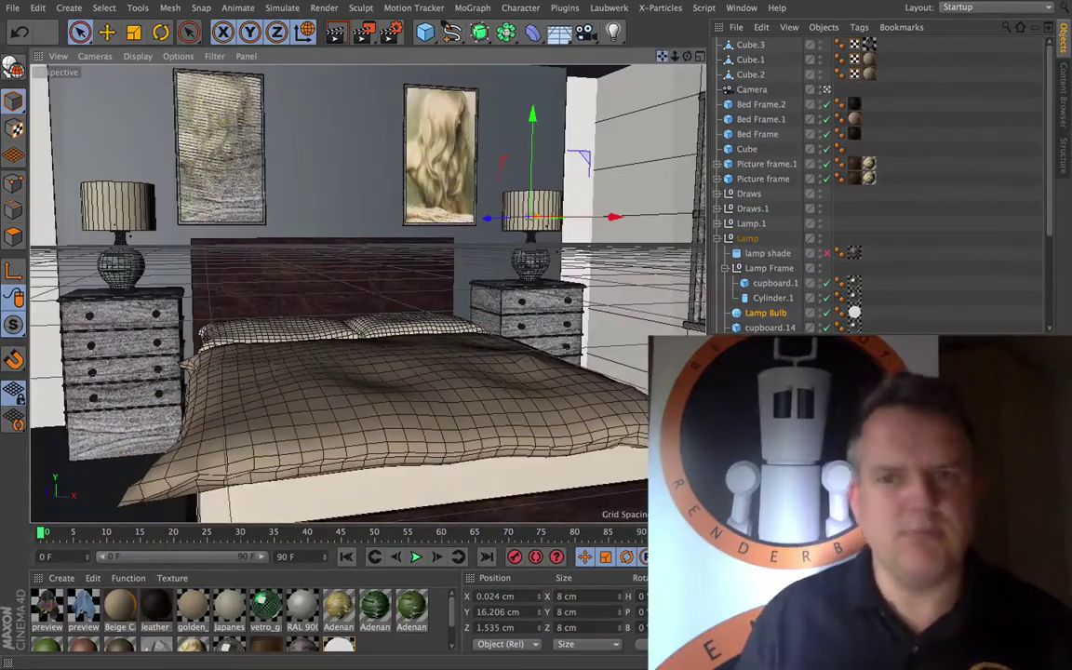
pyautogui.moveTo(661, 56); pyautogui.dragTo(677, 83)
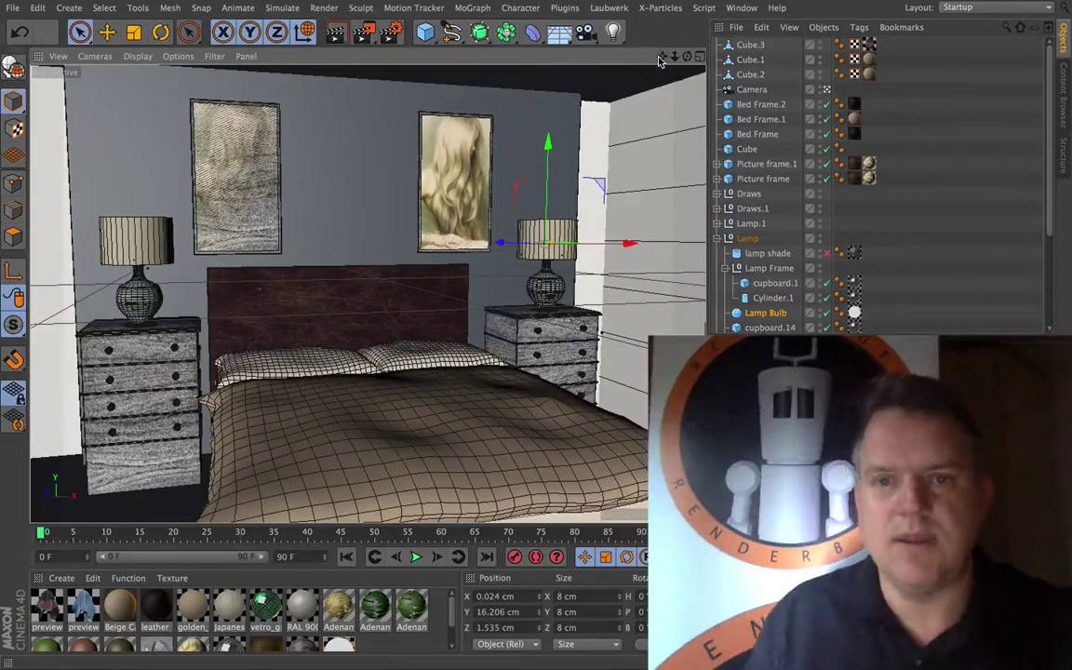
pyautogui.click(364, 33)
pyautogui.moveTo(409, 105); pyautogui.dragTo(429, 38)
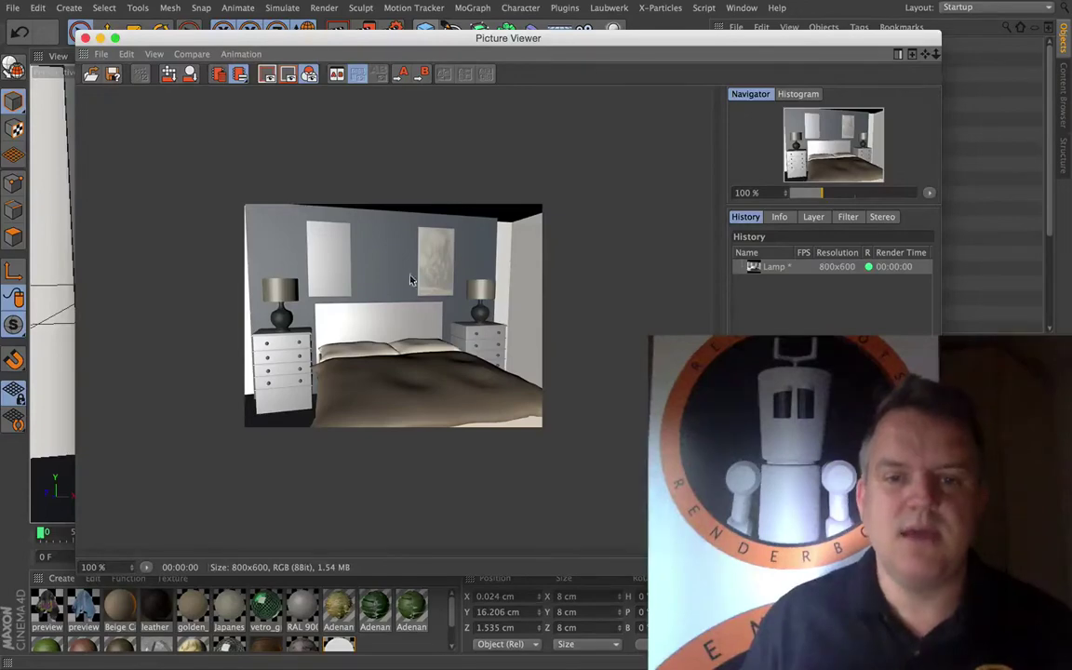
pyautogui.click(84, 38)
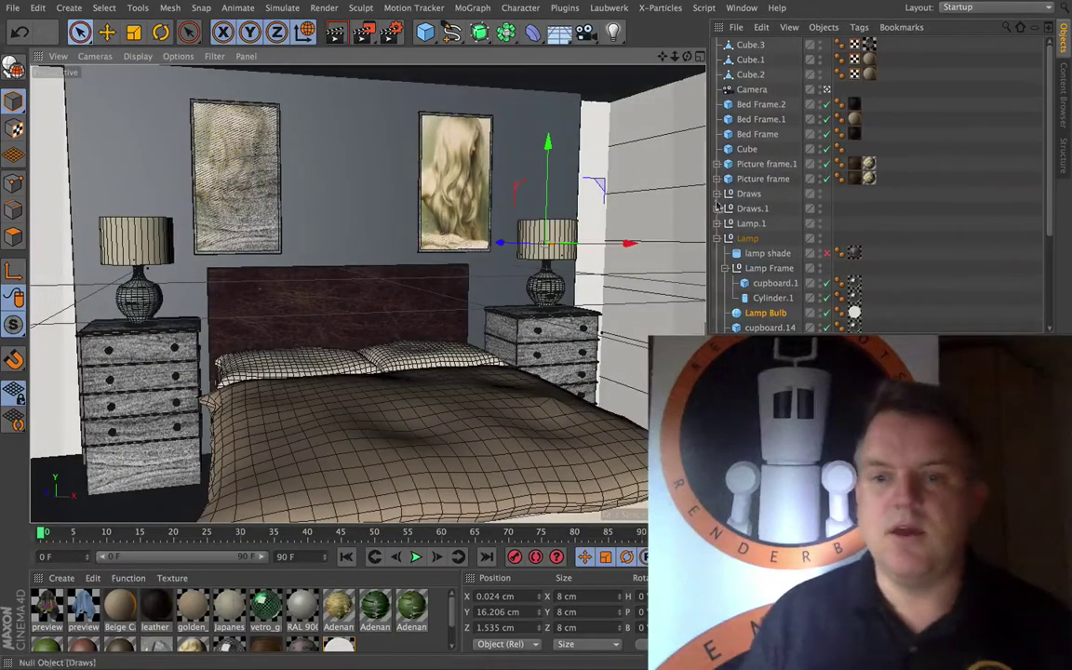
# Collapse the Lamp group and select the Scene object.
pyautogui.click(717, 238)
pyautogui.click(745, 269)
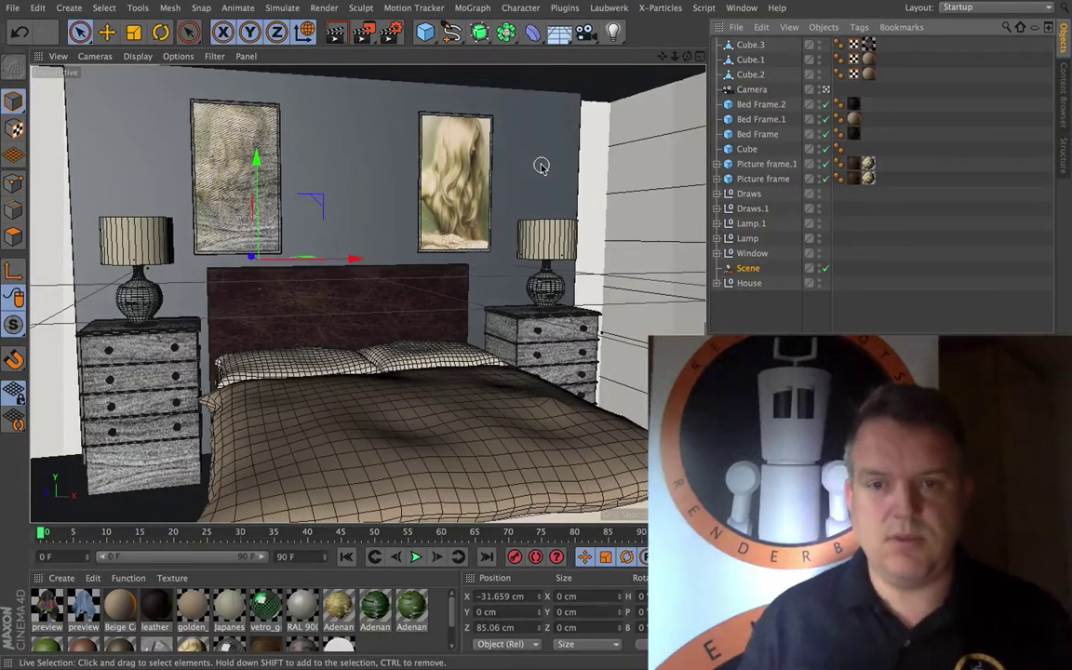
# Switch to Maxwell Render and bring up the finished bedroom render new3.mxi.
pyautogui.press('super+Tab')
pyautogui.press('super+Tab')
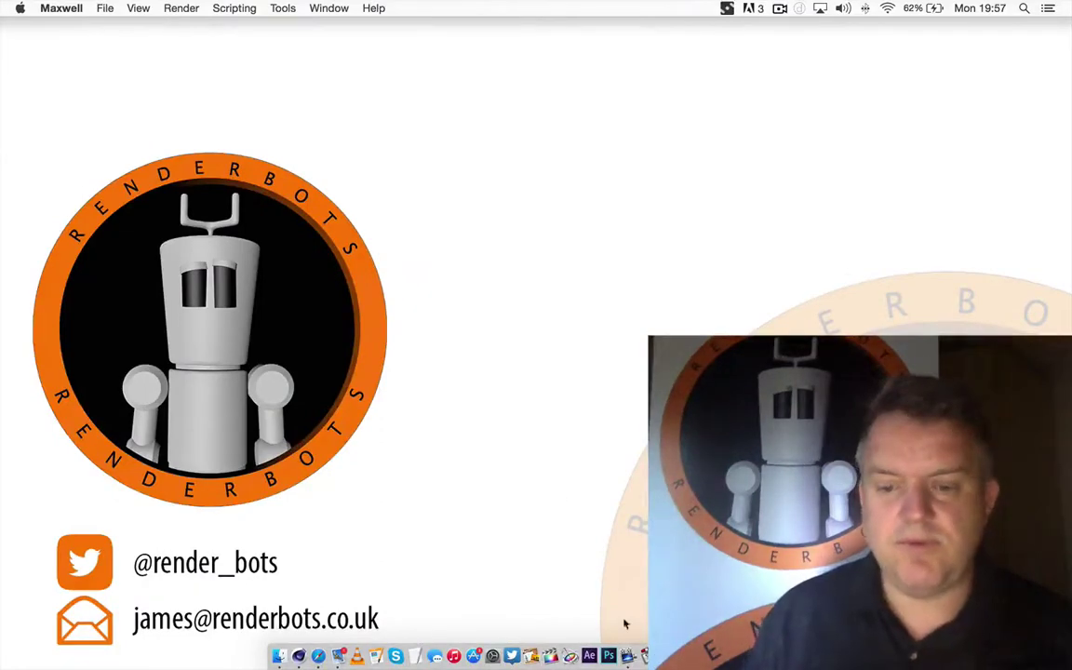
pyautogui.click(666, 656)
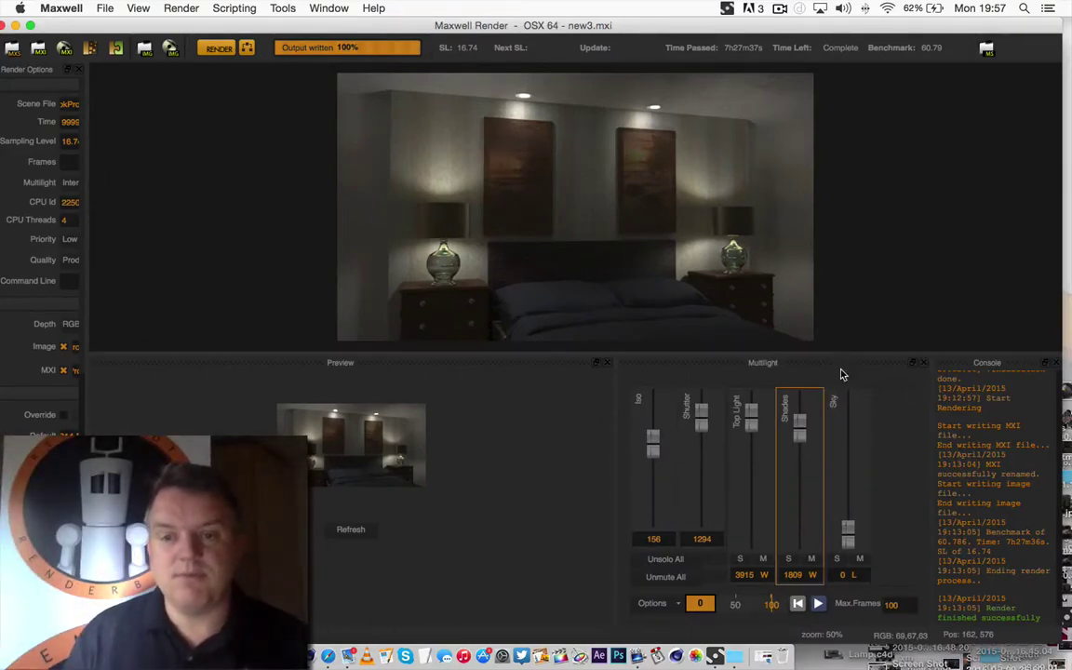
# Examine the bedroom render in full-screen view at several magnifications, then return to the normal window at 50% zoom.
pyautogui.doubleClick(728, 246)
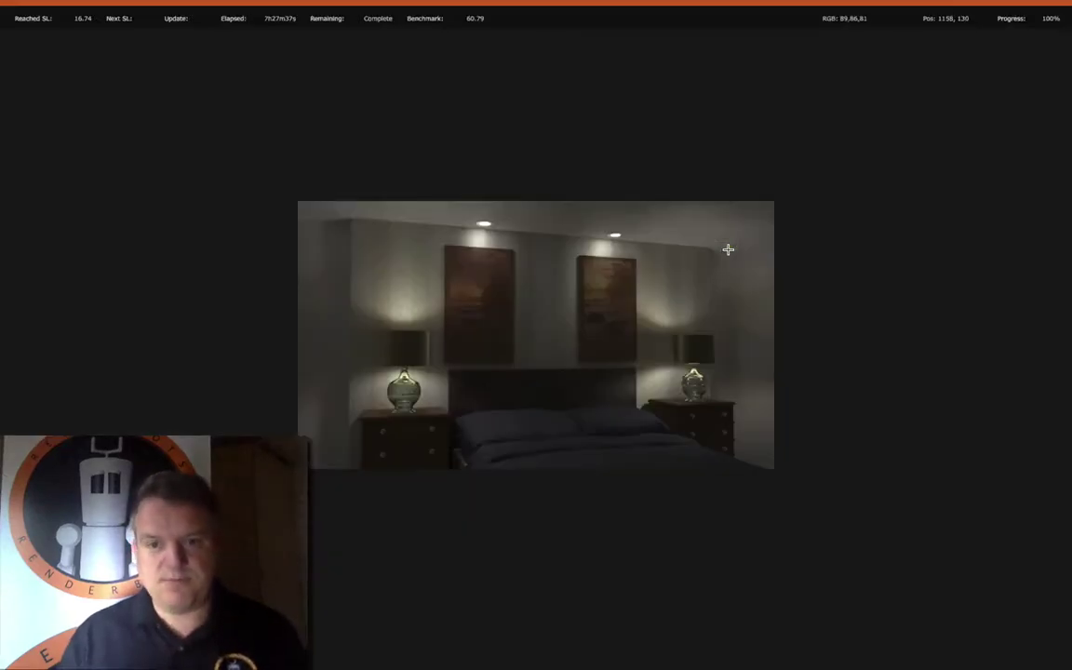
pyautogui.doubleClick(731, 250)
pyautogui.doubleClick(730, 249)
pyautogui.scroll(-5, 711, 265)
pyautogui.scroll(8, 711, 265)
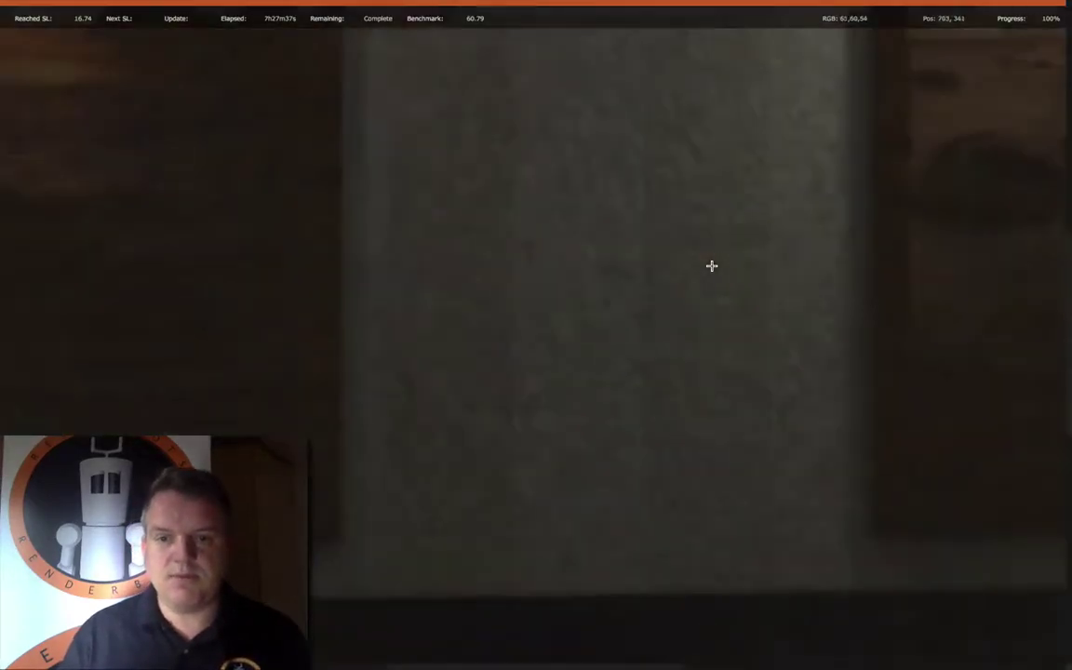
pyautogui.scroll(-5, 711, 265)
pyautogui.scroll(6, 711, 265)
pyautogui.scroll(-3, 712, 265)
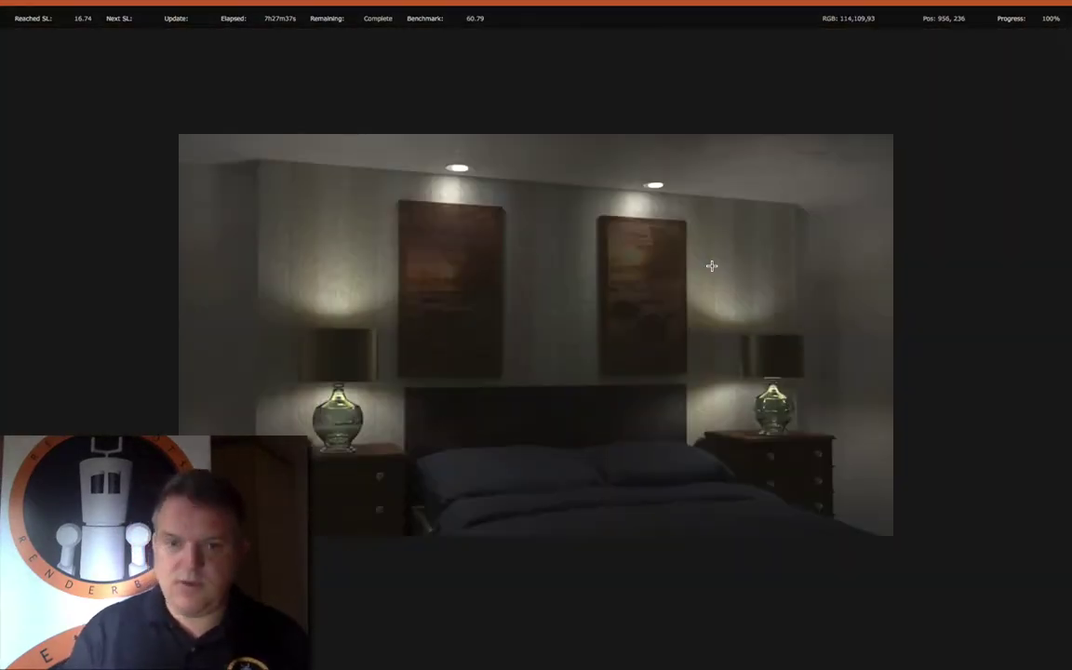
pyautogui.scroll(-3, 711, 265)
pyautogui.scroll(4, 711, 266)
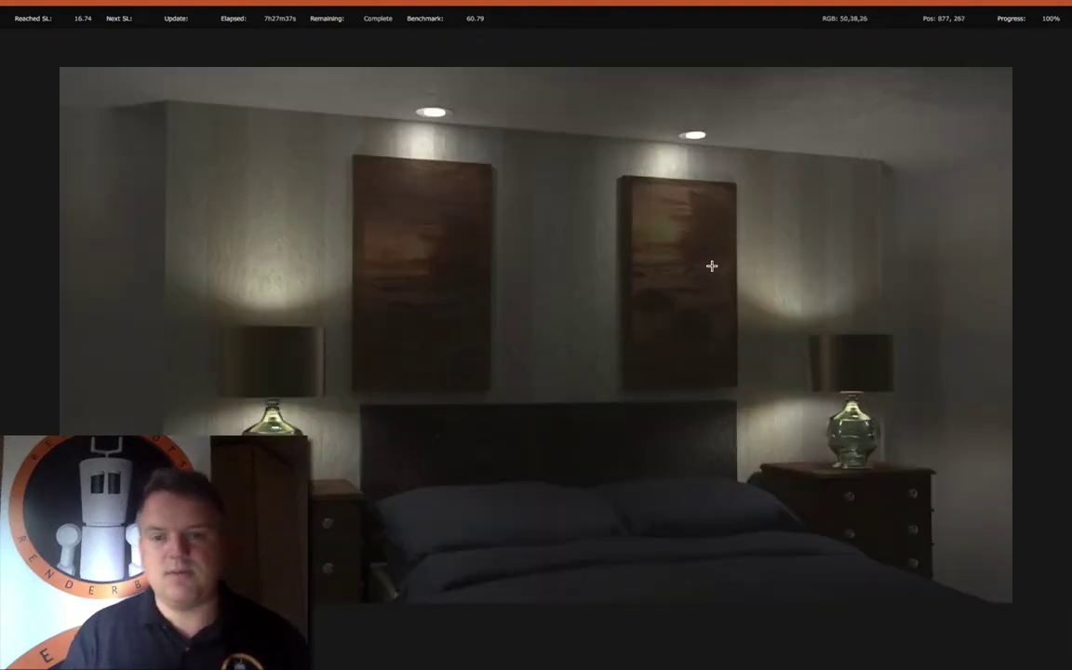
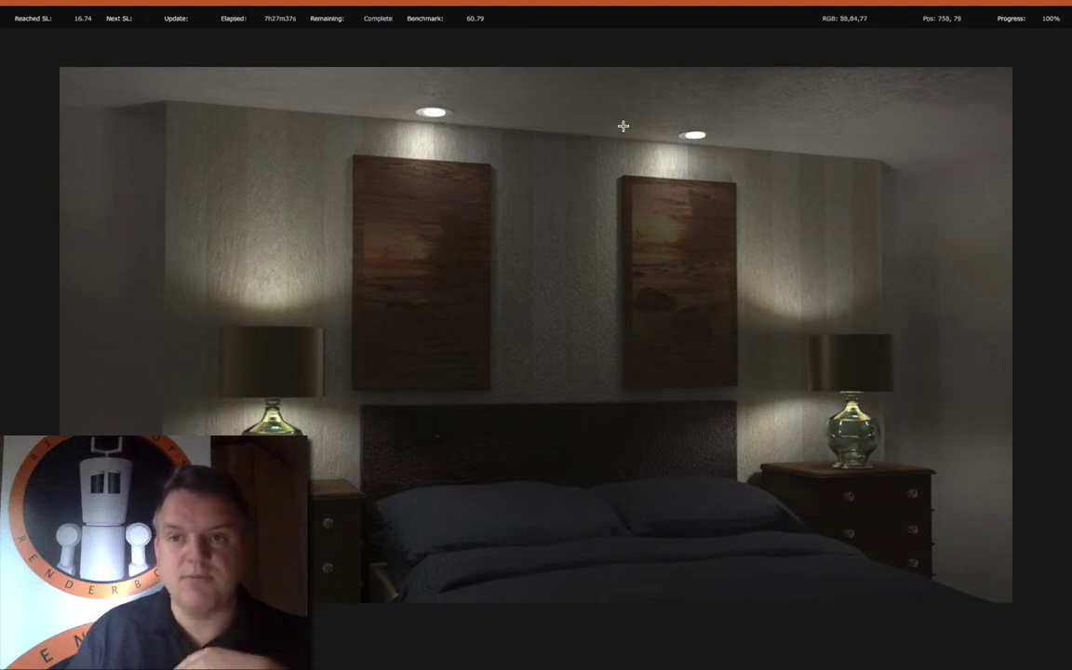
pyautogui.press('Escape')
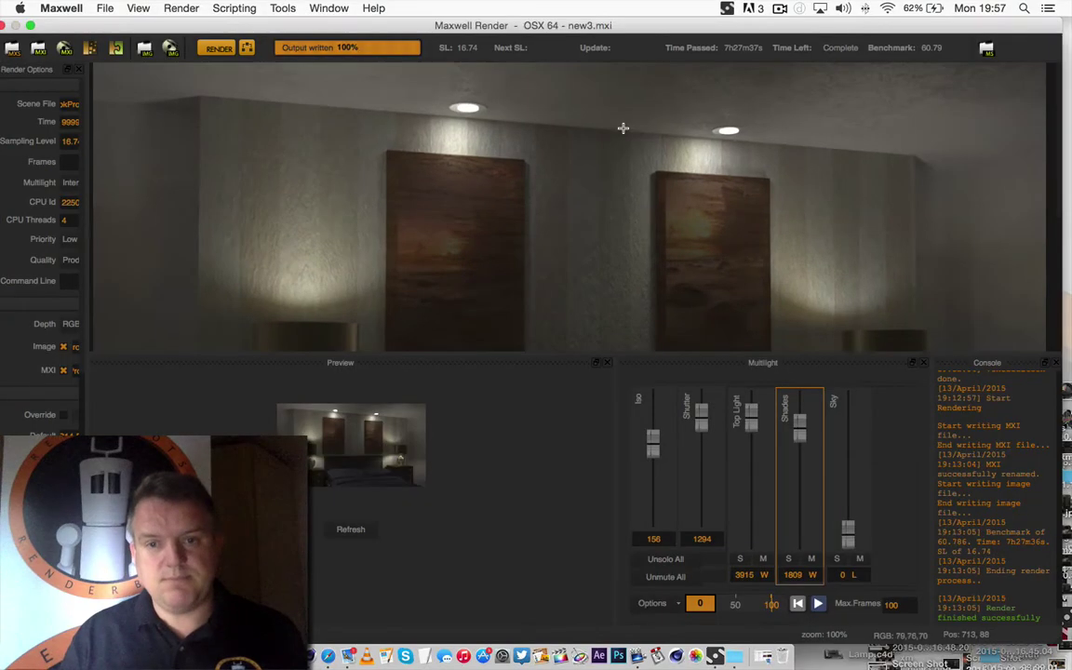
pyautogui.scroll(-1, 717, 315)
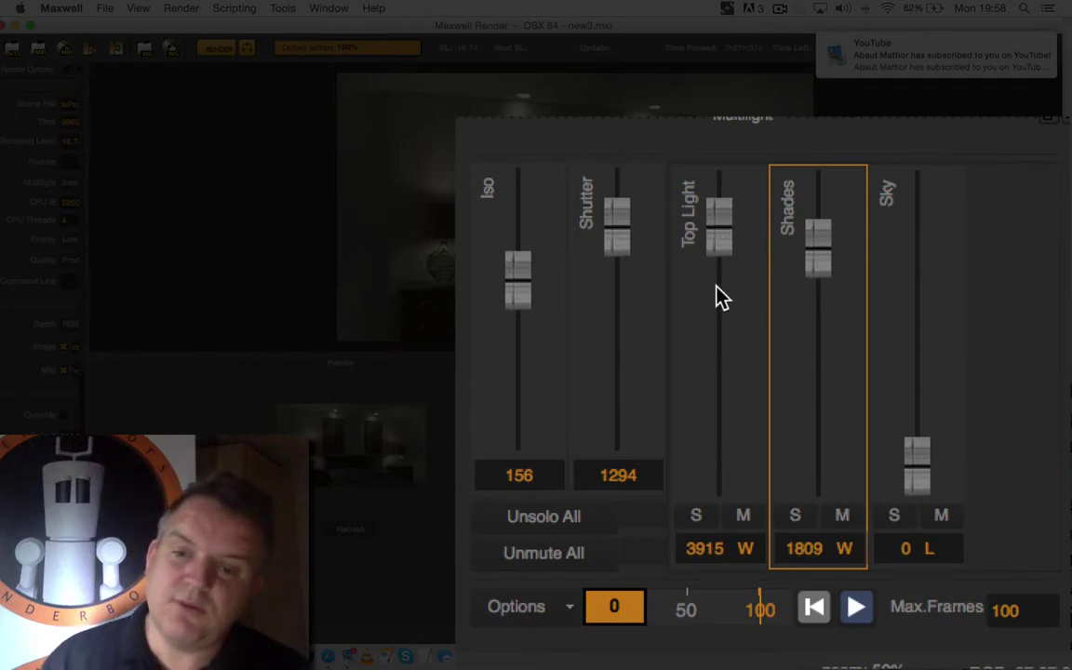
# Dim the Shades light in Multilight to 344 W and then to 21 W, refreshing the render after each change.
pyautogui.moveTo(722, 276)
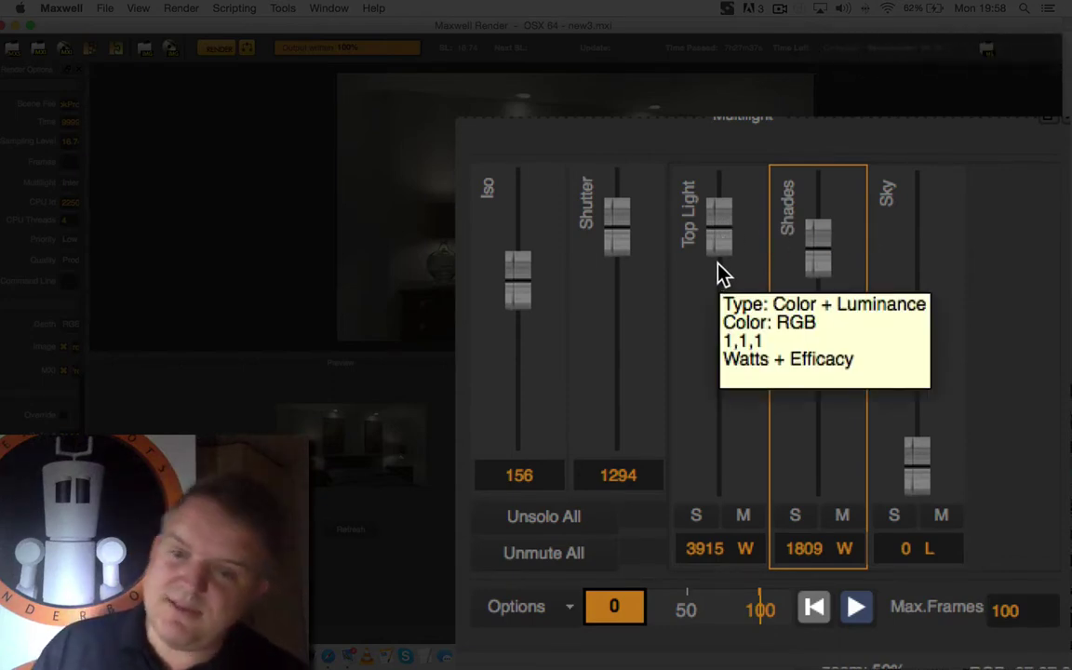
pyautogui.moveTo(826, 263)
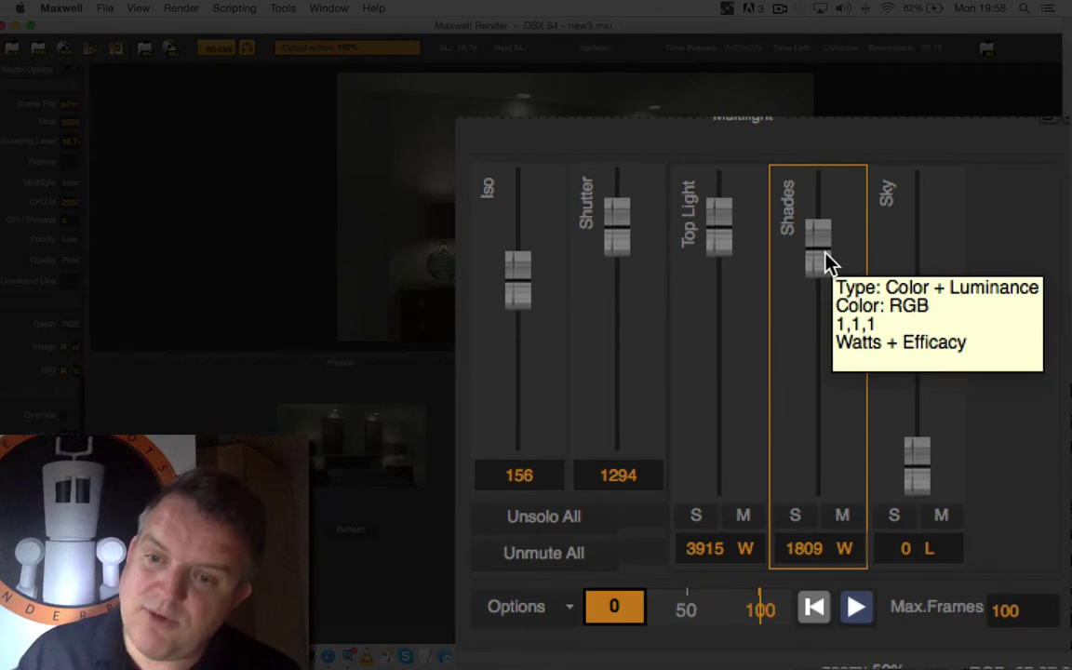
pyautogui.moveTo(926, 418)
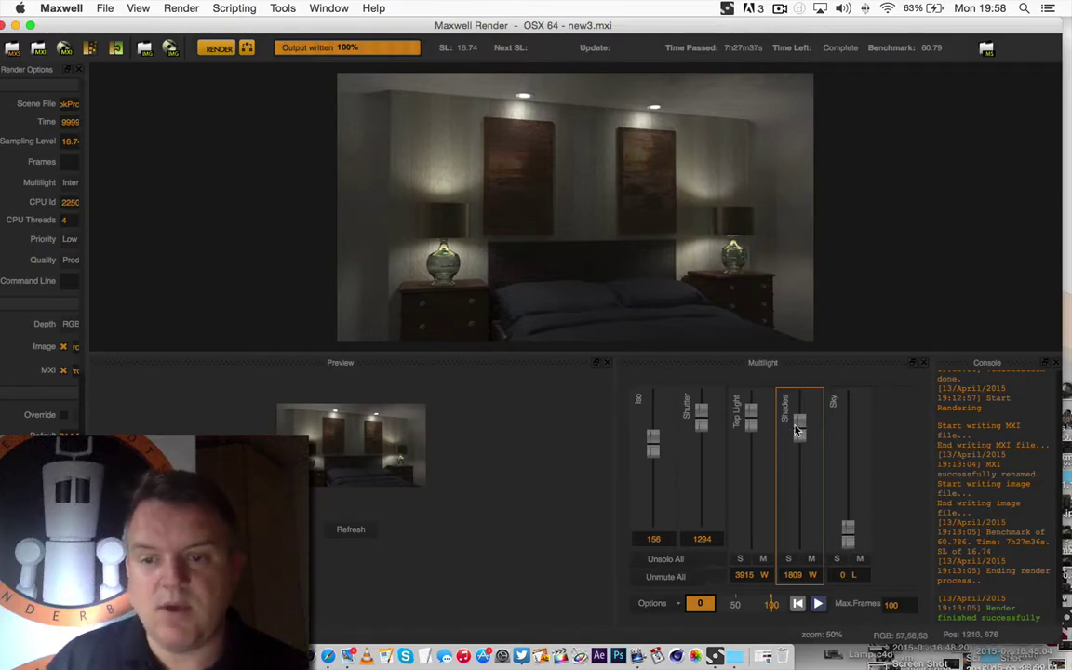
pyautogui.moveTo(797, 436); pyautogui.dragTo(802, 452)
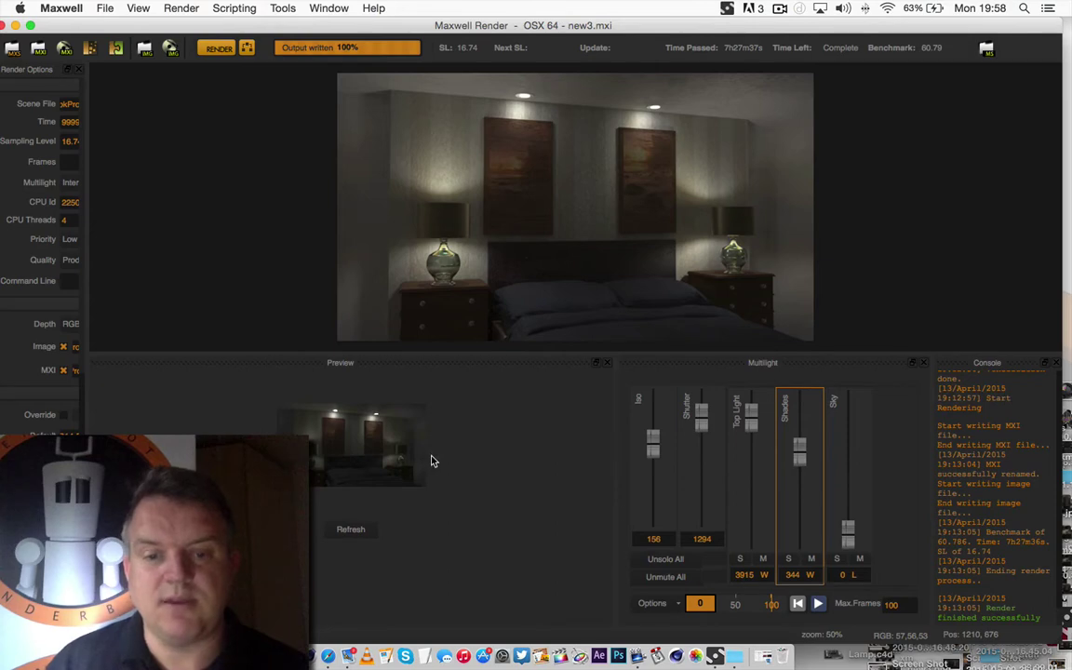
pyautogui.click(344, 531)
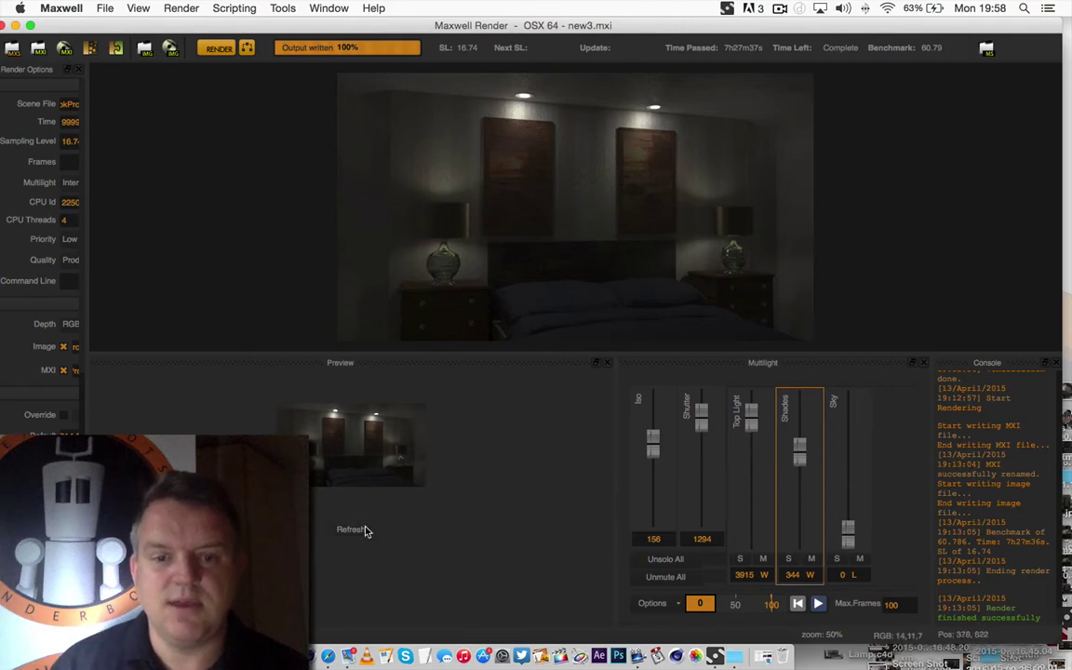
pyautogui.moveTo(803, 451); pyautogui.dragTo(797, 486)
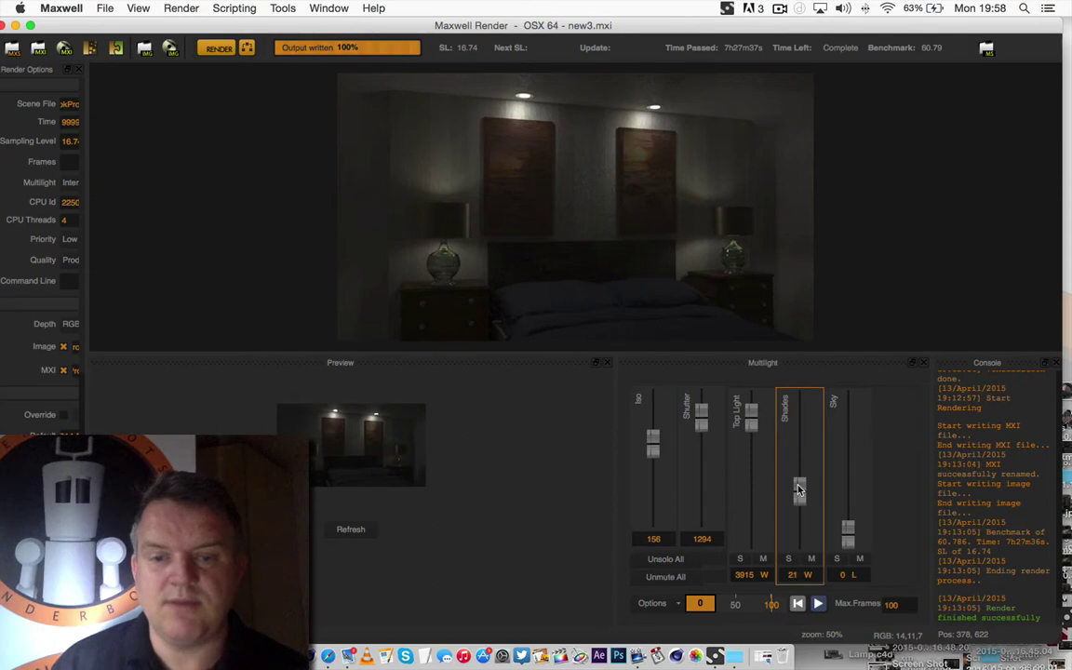
pyautogui.click(348, 529)
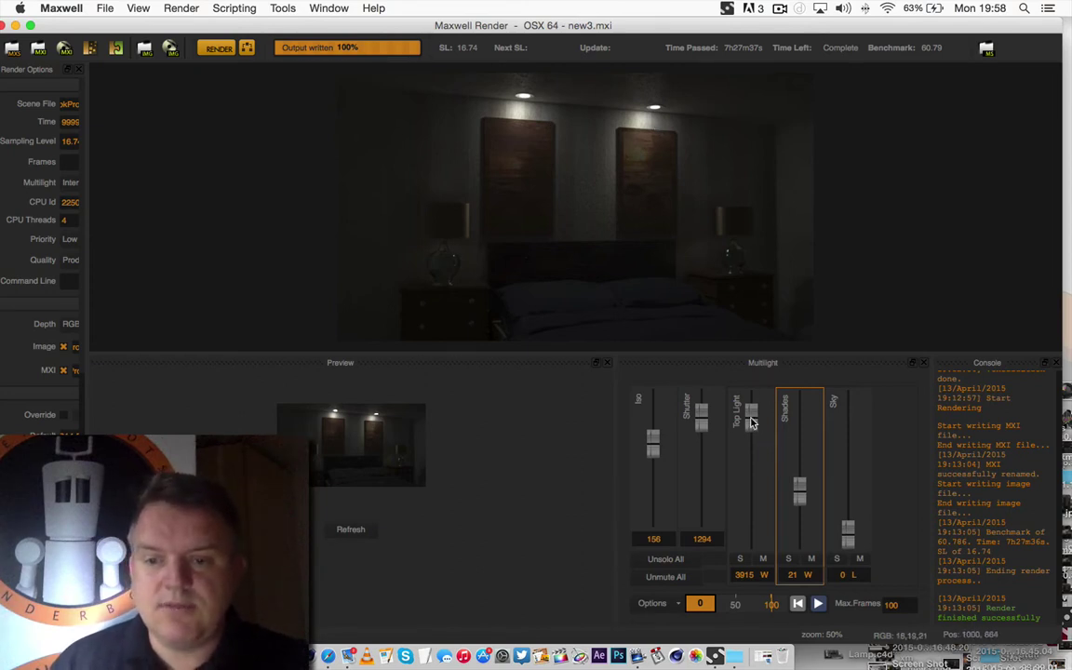
# Lower the Top Light in Multilight to 719 W and then to 0 W, refreshing the render after each change.
pyautogui.moveTo(752, 420); pyautogui.dragTo(752, 446)
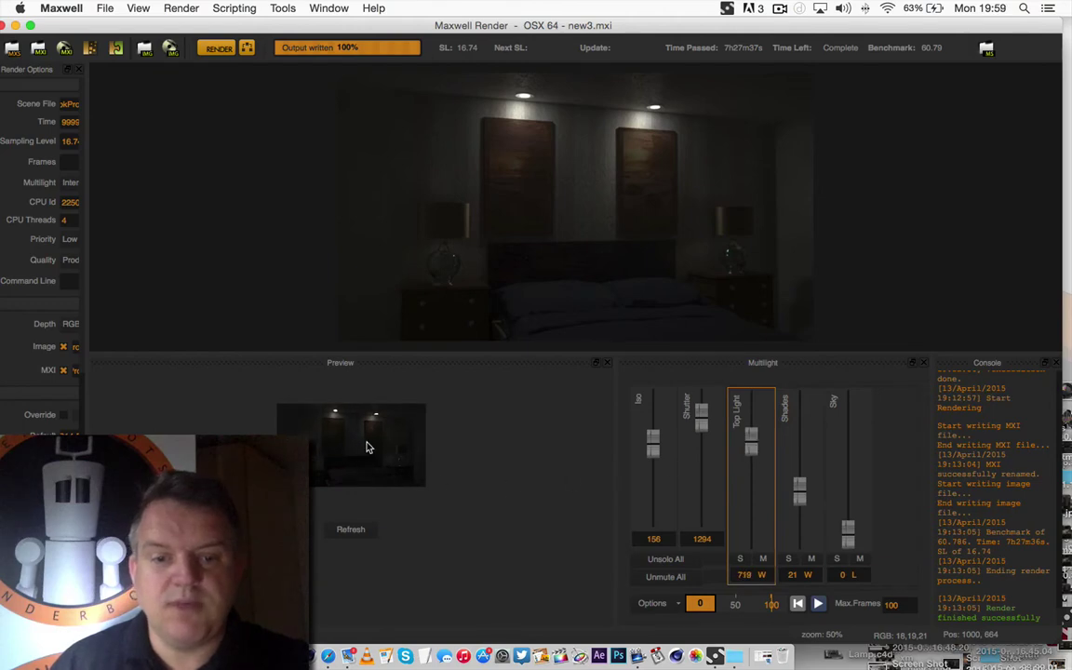
pyautogui.click(357, 530)
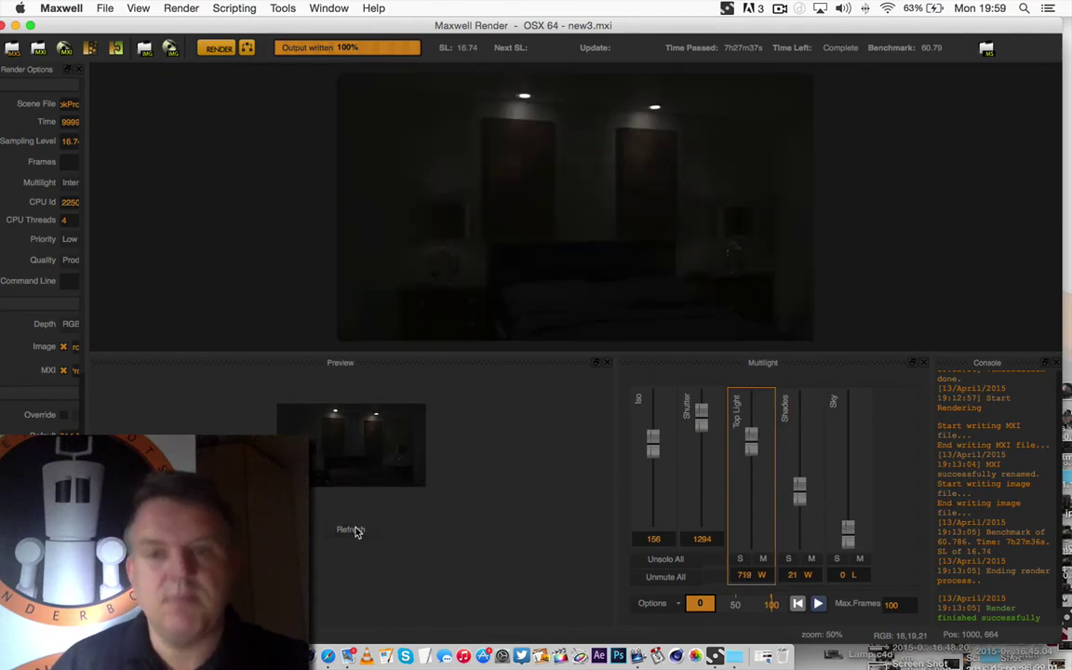
pyautogui.moveTo(751, 441); pyautogui.dragTo(751, 570)
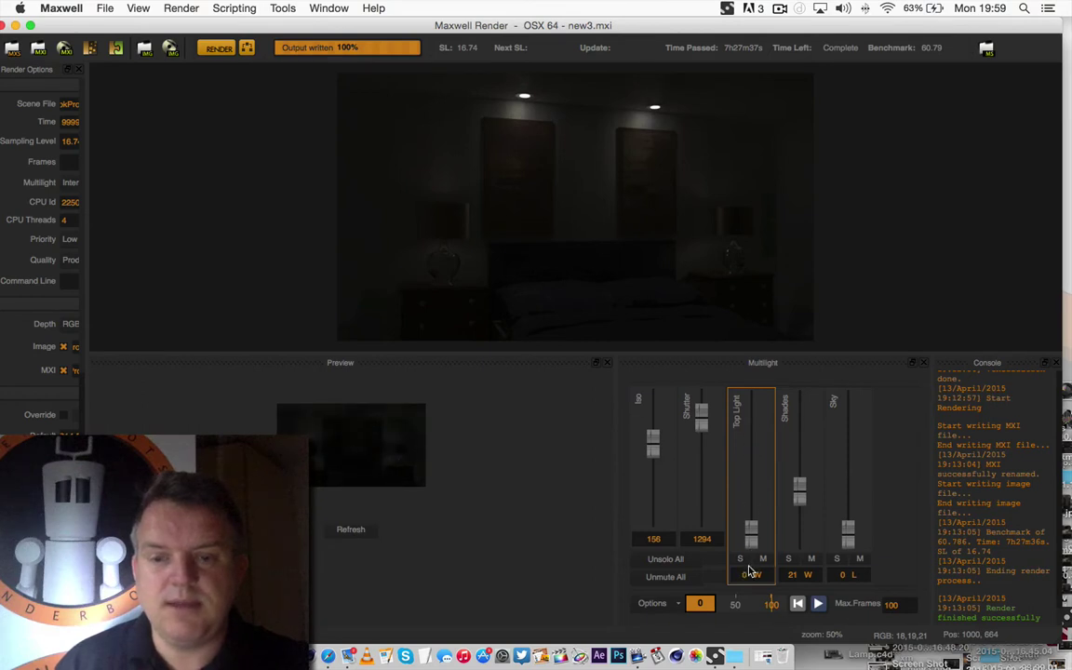
pyautogui.click(350, 531)
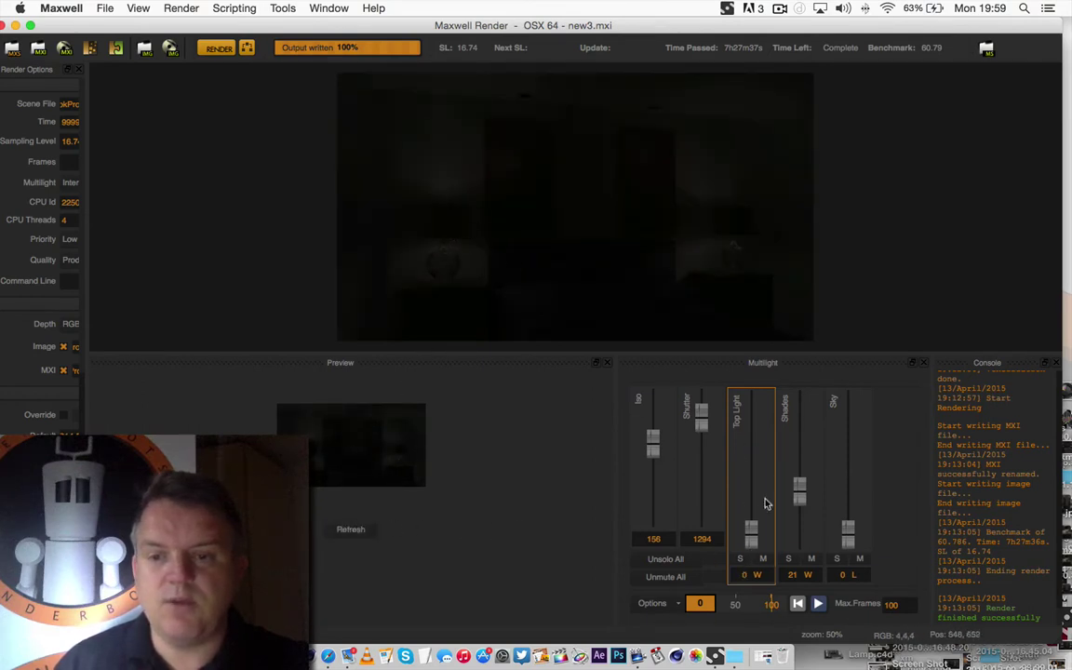
# Raise the Shades light in Multilight to 553 W and then to 4786 W, refreshing the render after each change.
pyautogui.moveTo(799, 492); pyautogui.dragTo(800, 444)
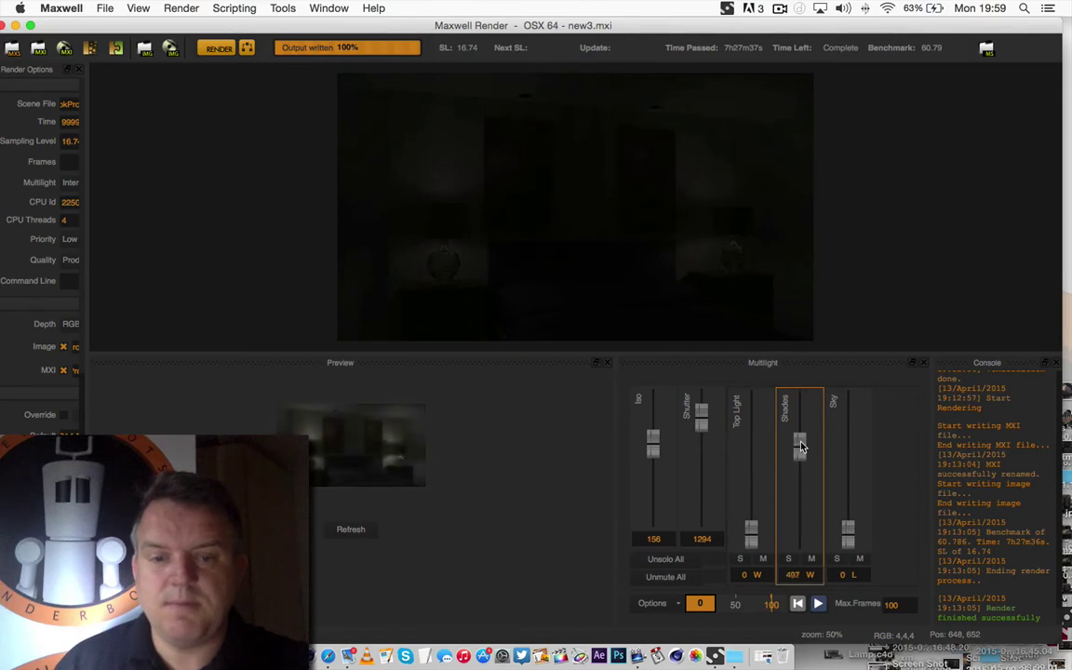
pyautogui.click(351, 531)
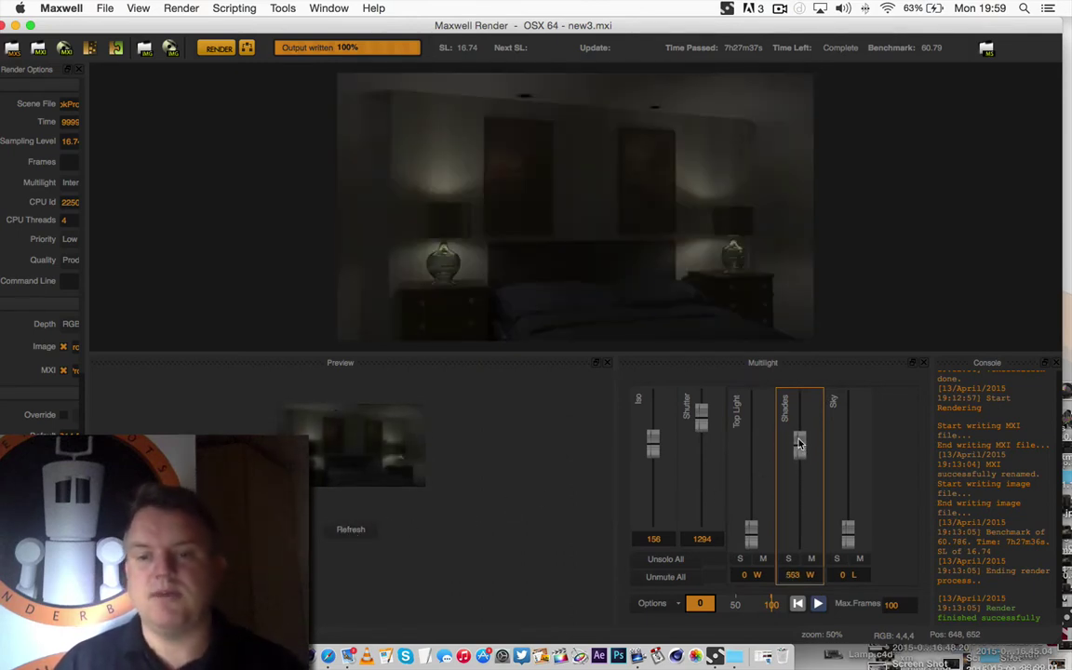
pyautogui.moveTo(799, 445); pyautogui.dragTo(798, 412)
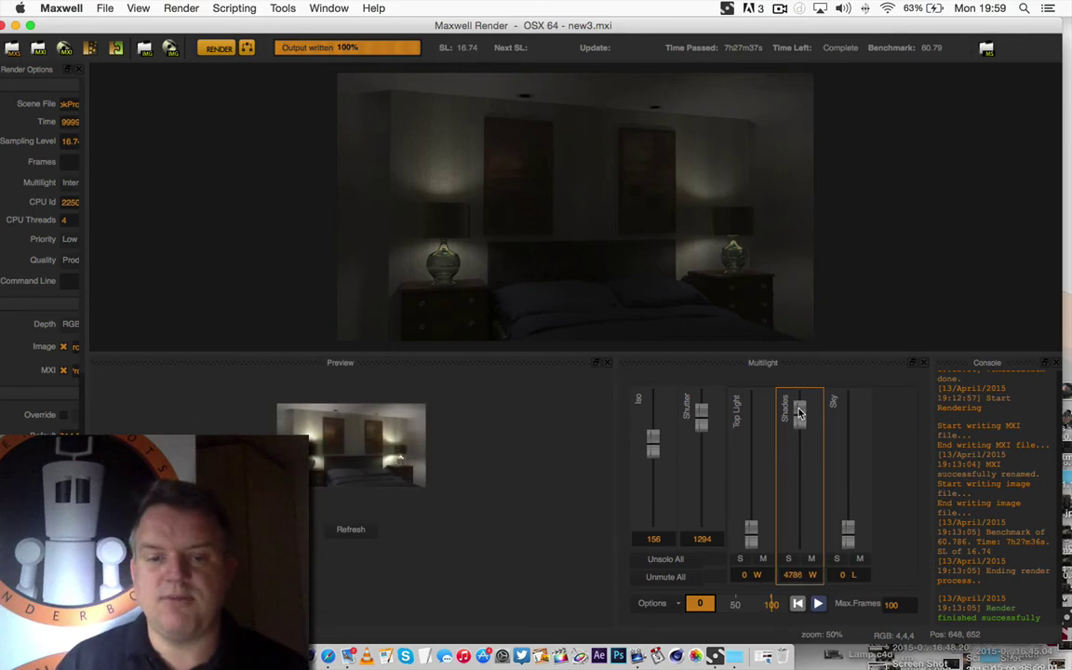
pyautogui.click(349, 530)
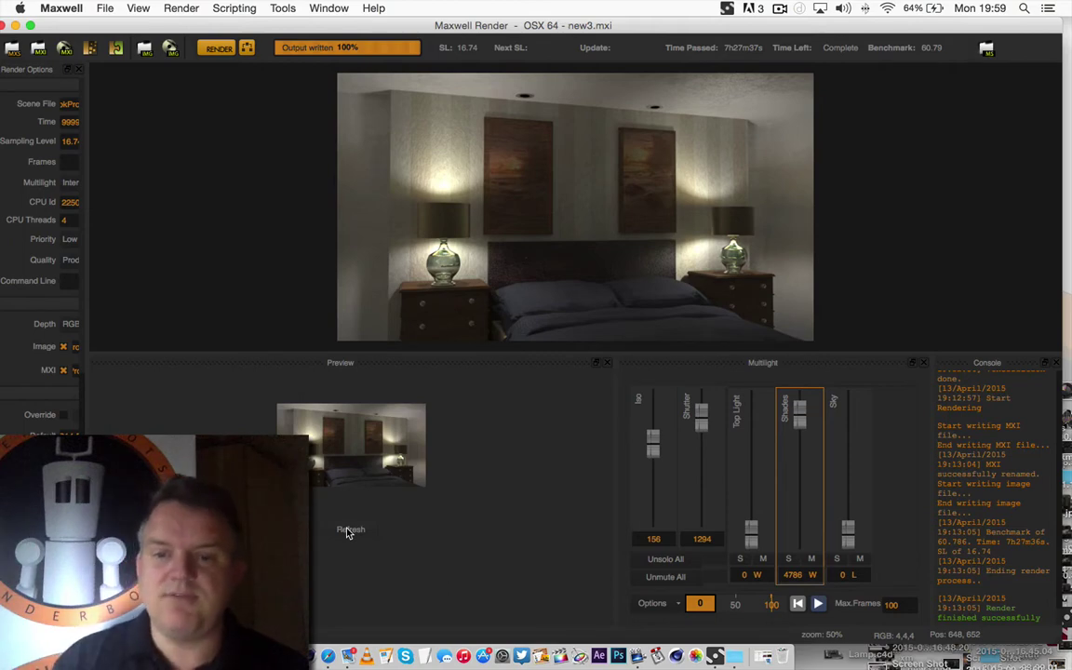
# Lower the Multilight ISO to 65 and the shutter to about 895, refreshing the render after each change.
pyautogui.moveTo(651, 448); pyautogui.dragTo(652, 460)
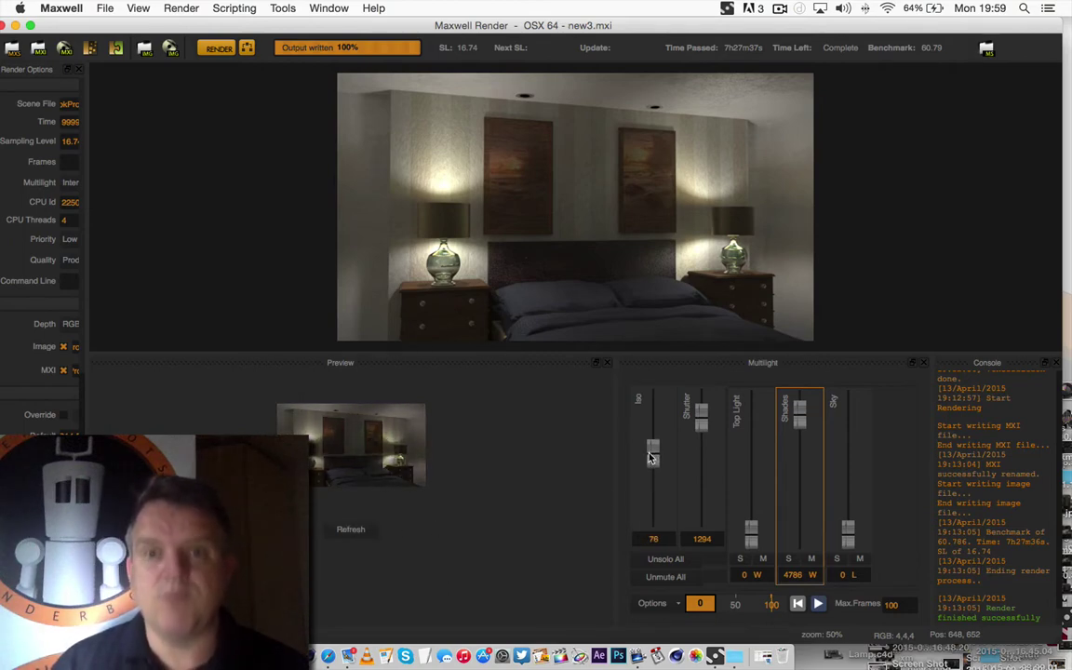
pyautogui.click(362, 531)
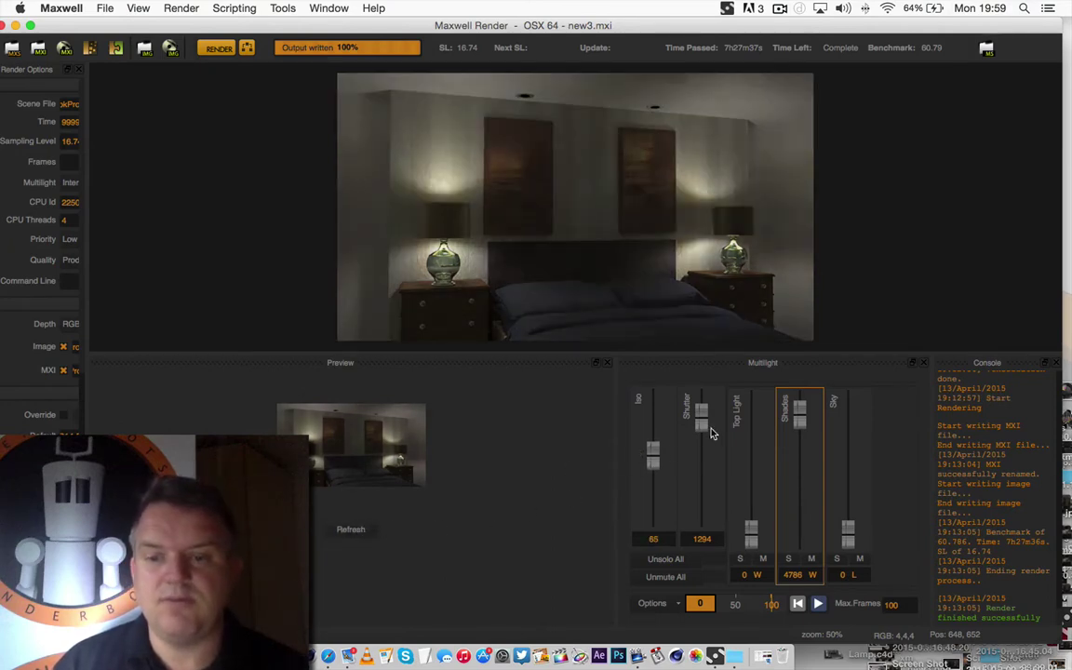
pyautogui.moveTo(704, 430); pyautogui.dragTo(704, 437)
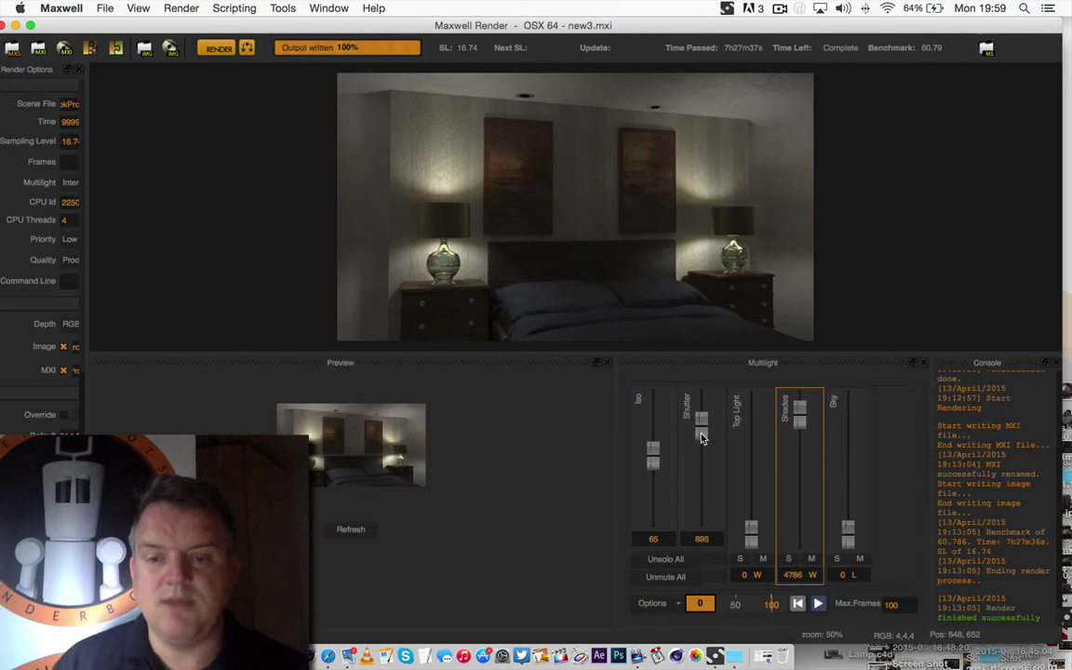
pyautogui.click(348, 531)
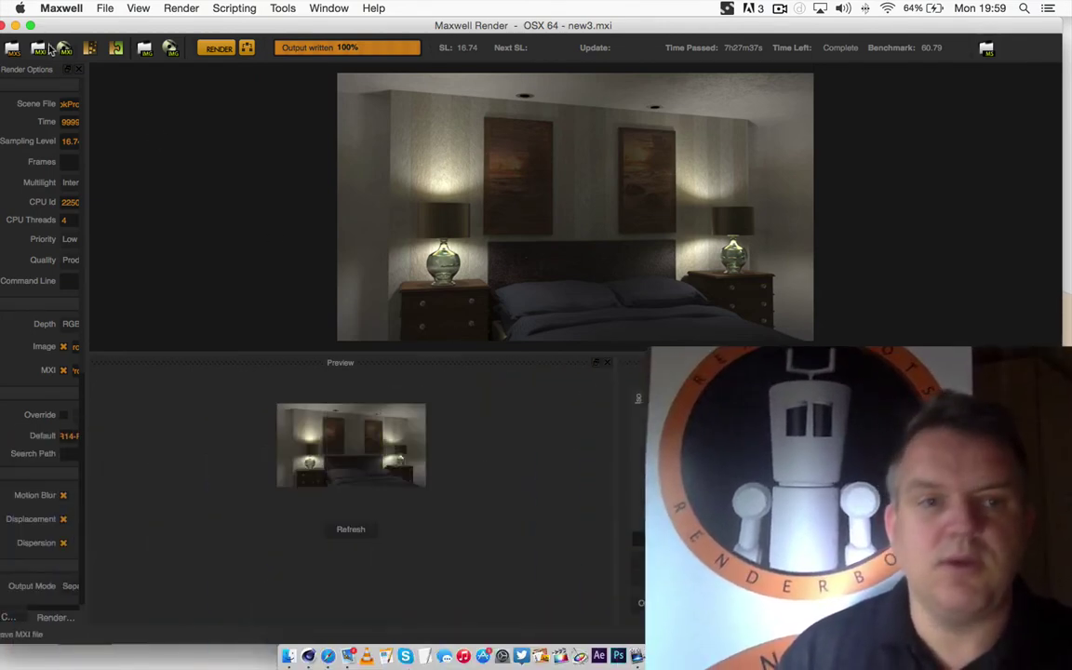
# Minimize Maxwell Render, switch to Cinema 4D and create a new empty project.
pyautogui.click(15, 27)
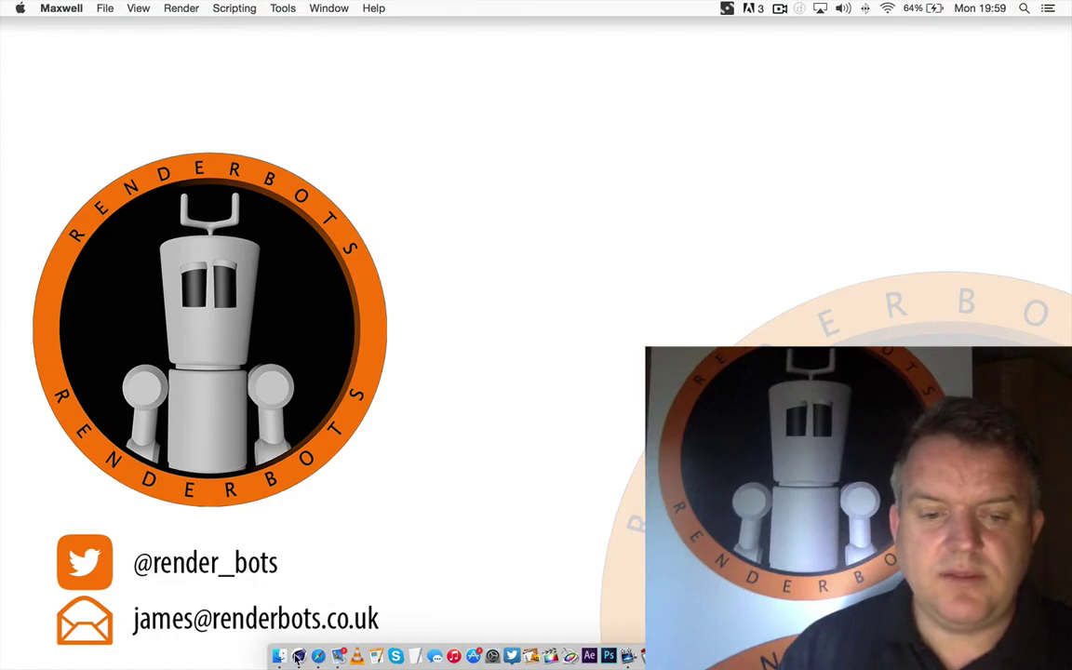
pyautogui.click(298, 657)
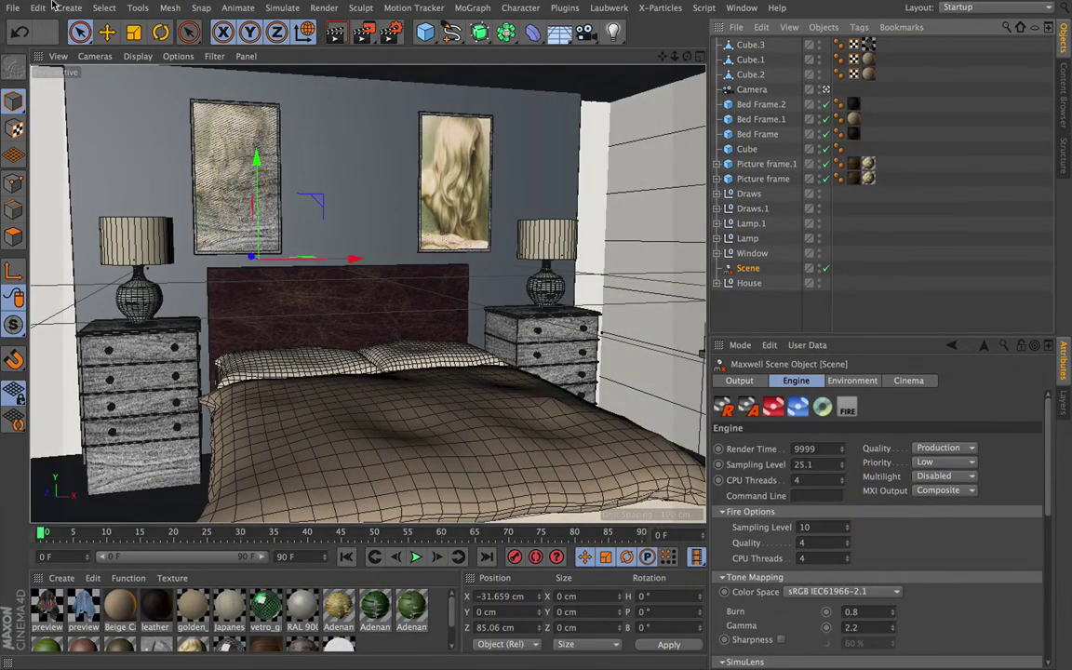
pyautogui.moveTo(53, 6)
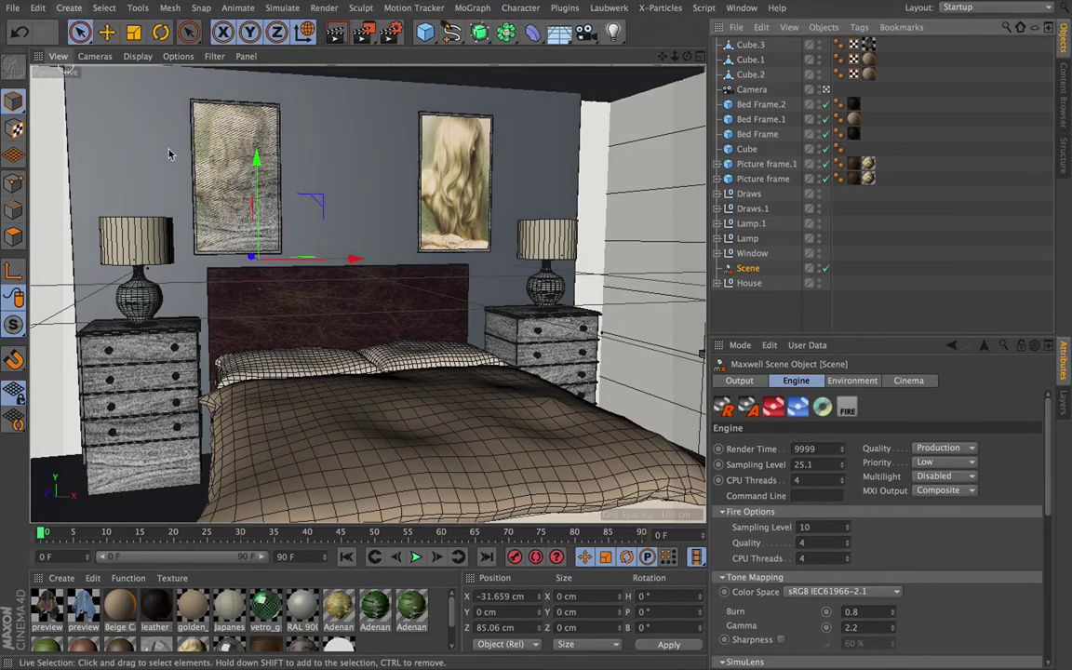
pyautogui.click(13, 12)
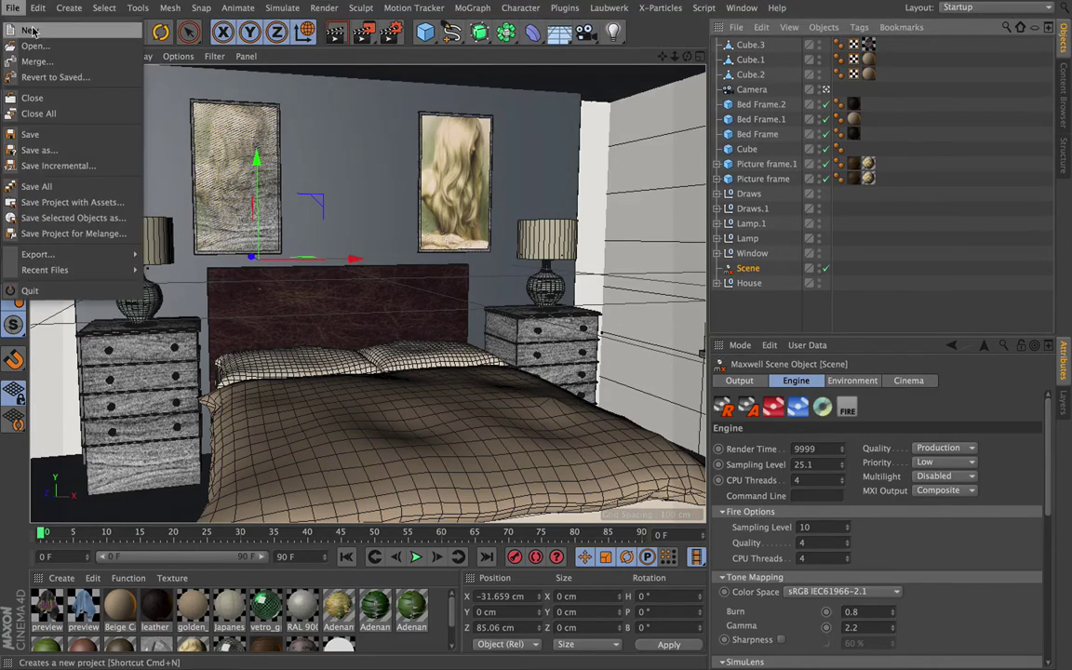
pyautogui.click(28, 20)
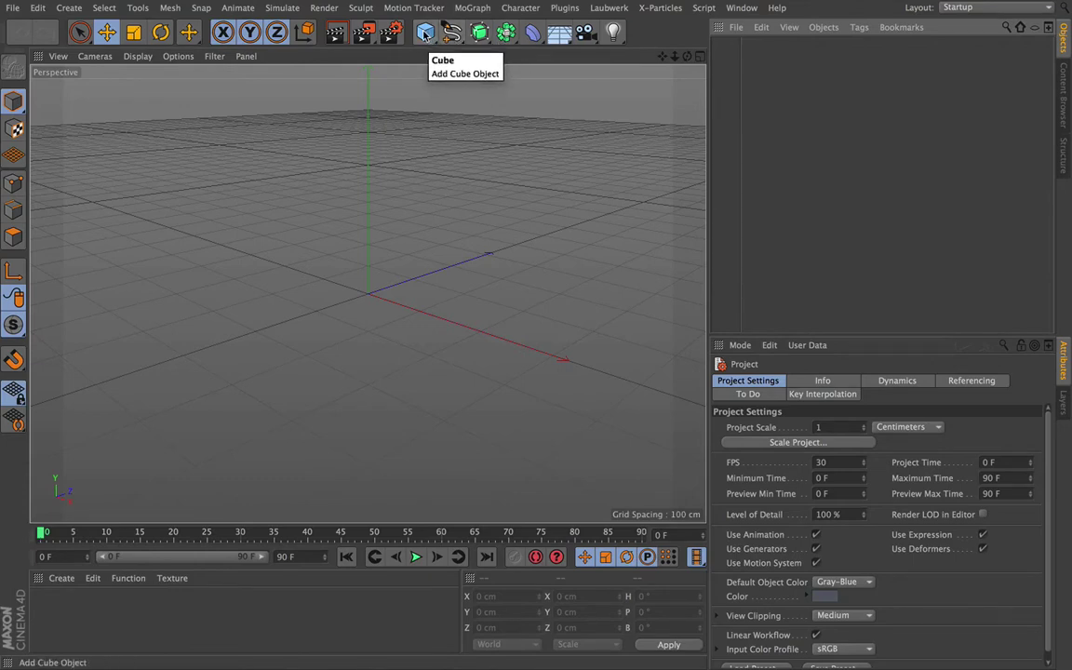
# Add a sphere with a 20 cm radius and name it Ball 1.
pyautogui.moveTo(425, 32); pyautogui.dragTo(731, 80)
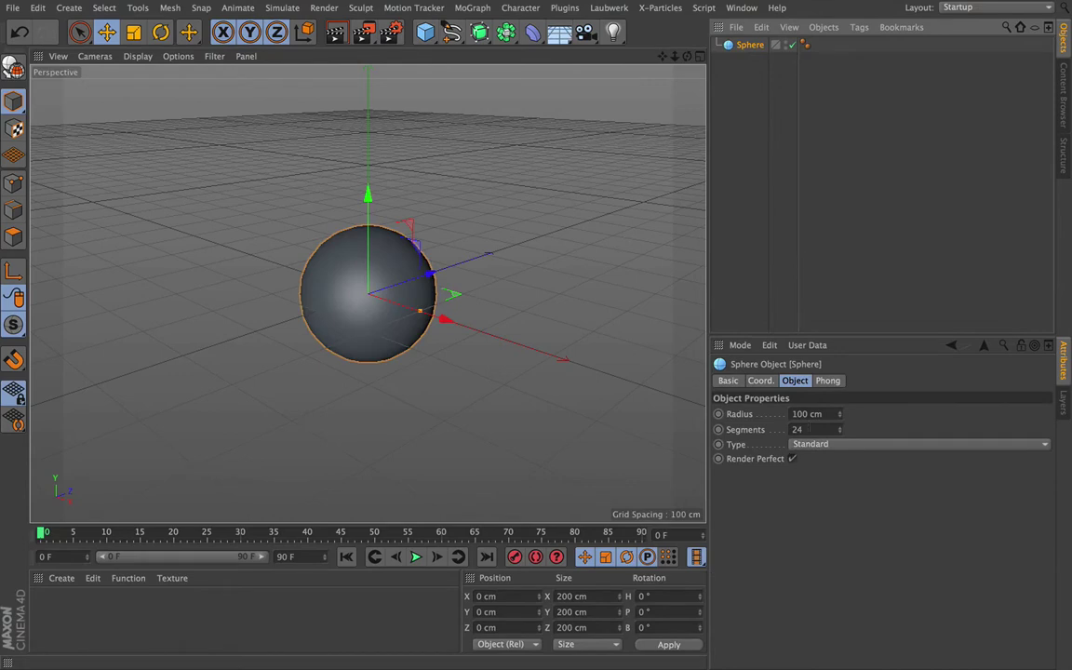
pyautogui.doubleClick(800, 413)
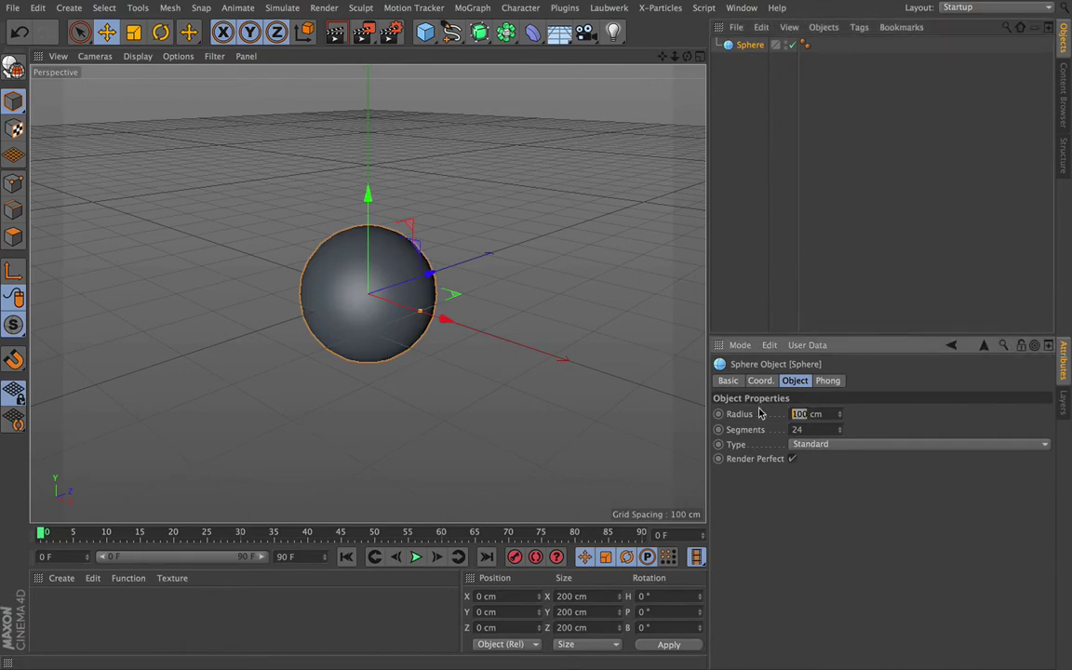
pyautogui.write('20')
pyautogui.press('Return')
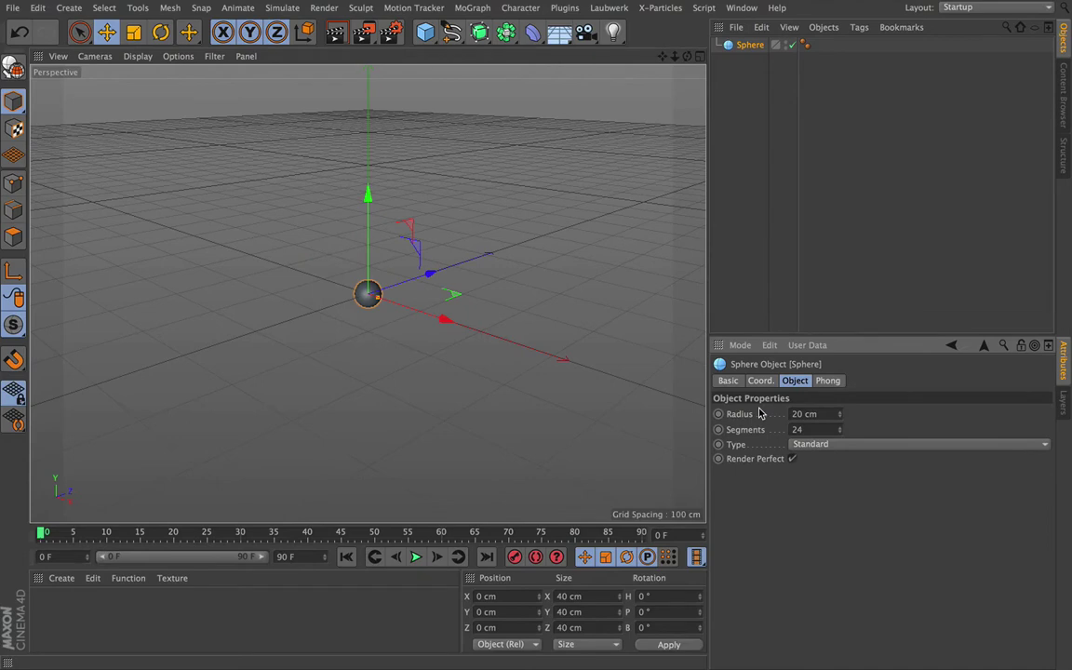
pyautogui.doubleClick(749, 46)
pyautogui.write('B')
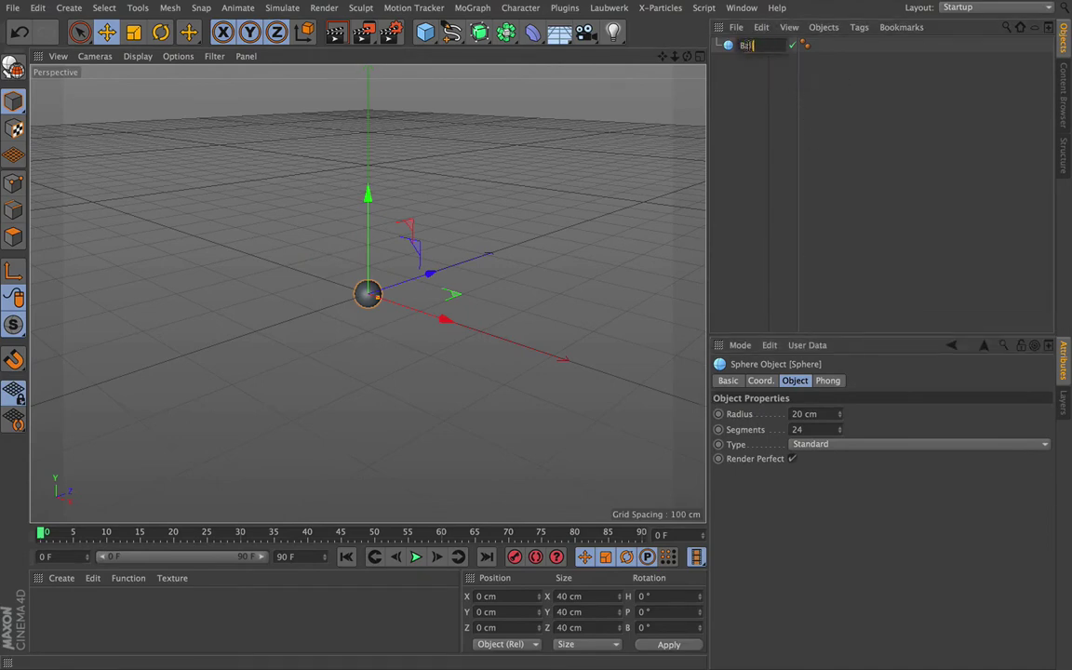
pyautogui.write('all 1')
pyautogui.press('Return')
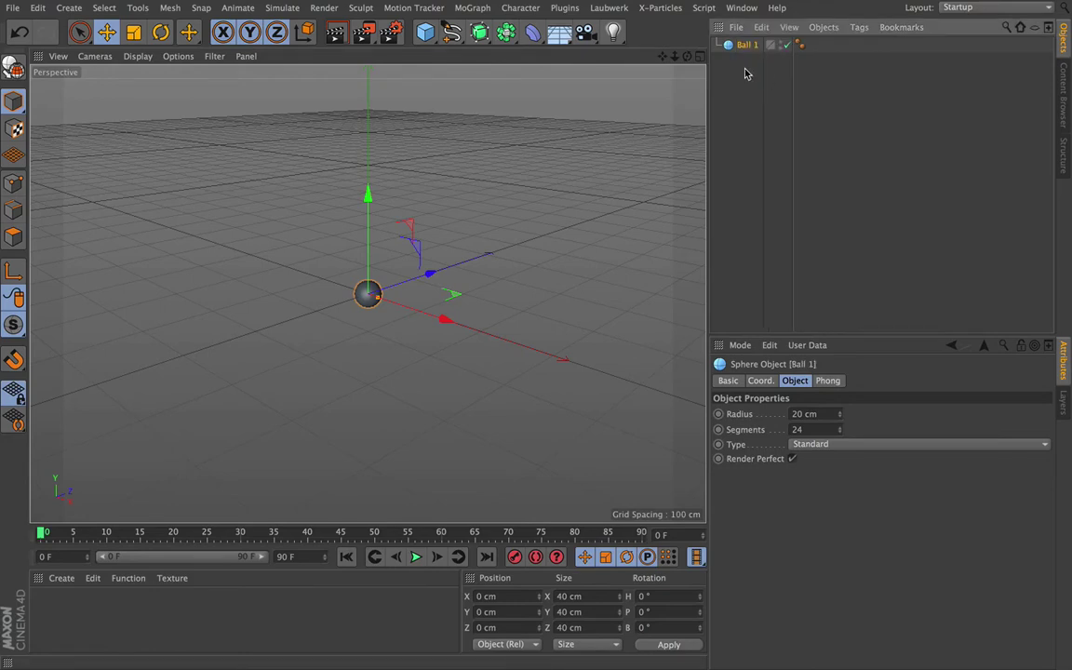
# Duplicate Ball 1 along the Z axis to about 133 cm and name the copy Ball 2.
pyautogui.keyDown('ctrl'); pyautogui.moveTo(428, 275); pyautogui.dragTo(481, 248); pyautogui.keyUp('ctrl')
pyautogui.doubleClick(754, 44)
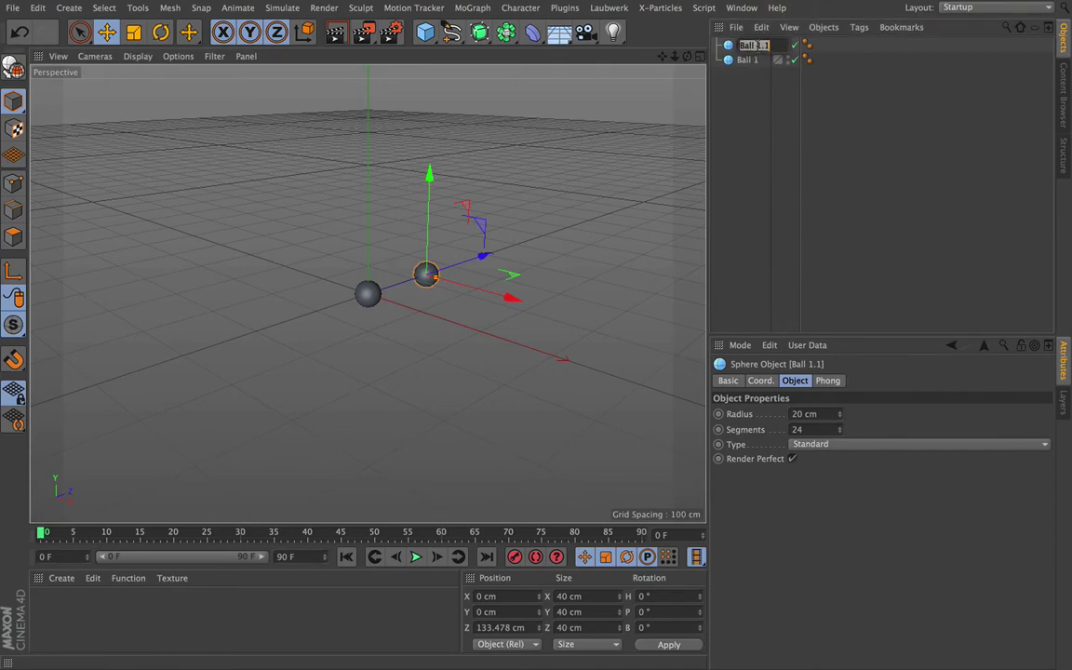
pyautogui.write('Ball 2')
pyautogui.press('Return')
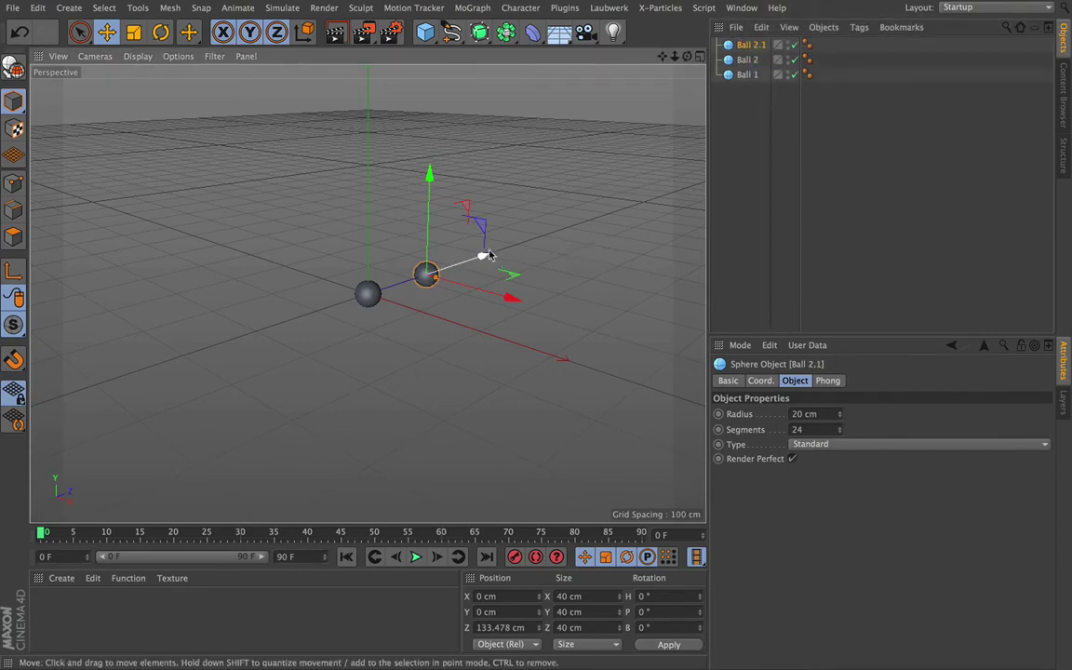
# Duplicate Ball 2 along the Z axis to about 280 cm and name the copy Ball 3.
pyautogui.keyDown('ctrl'); pyautogui.moveTo(480, 255); pyautogui.dragTo(531, 239); pyautogui.keyUp('ctrl')
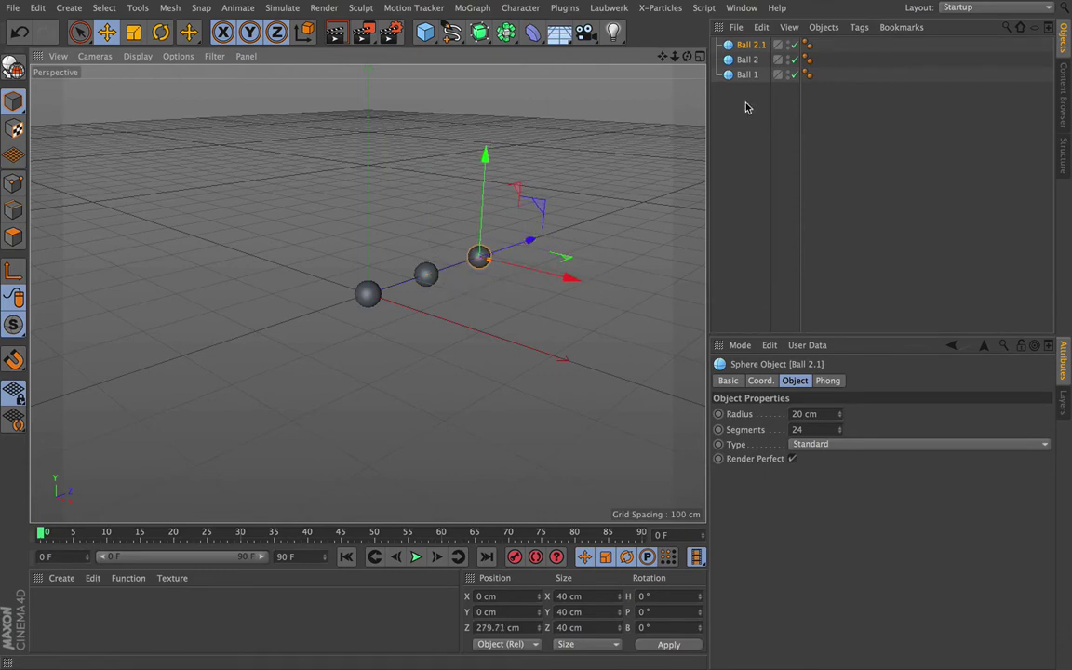
pyautogui.doubleClick(751, 44)
pyautogui.write('Ball 3')
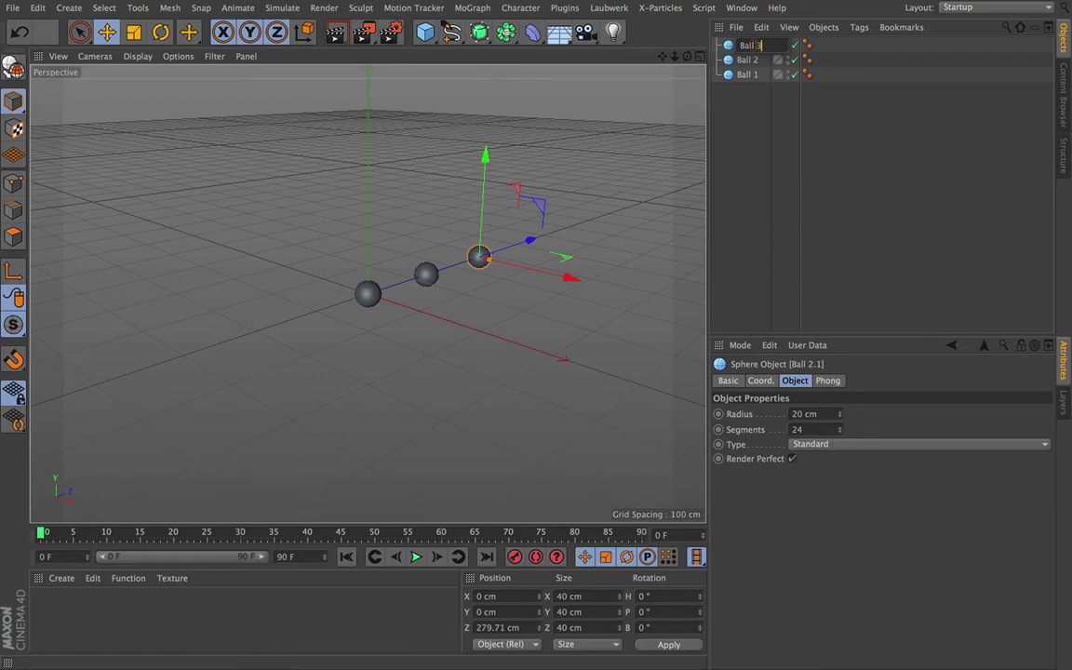
pyautogui.press('Return')
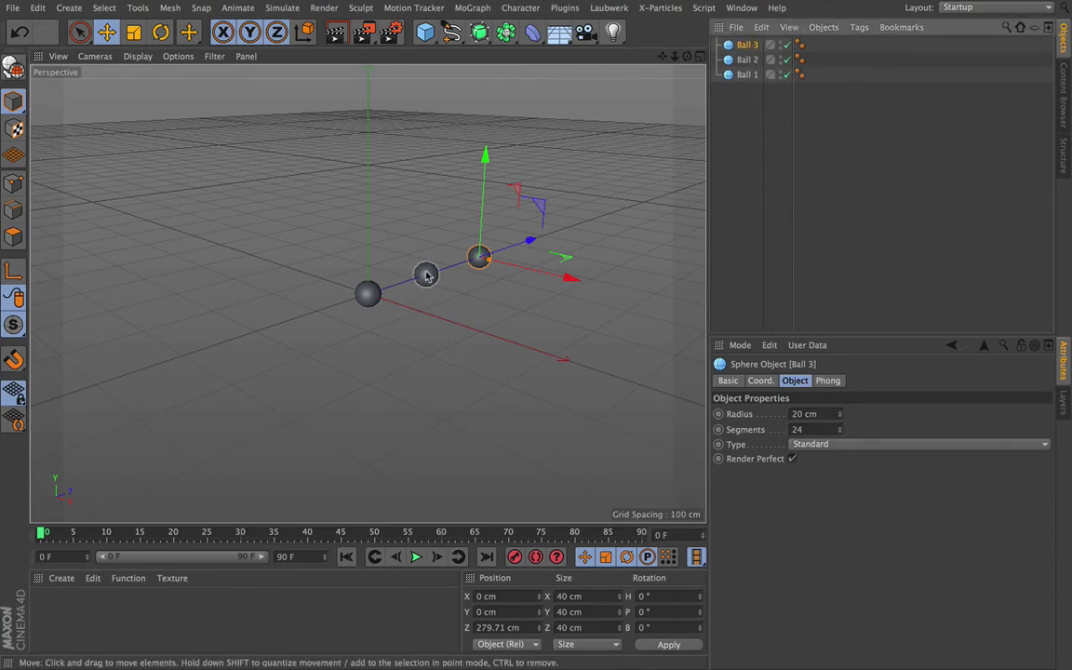
# Add a cube, then move and stretch it along the Z axis so it encloses all three balls.
pyautogui.moveTo(687, 57); pyautogui.dragTo(651, 61)
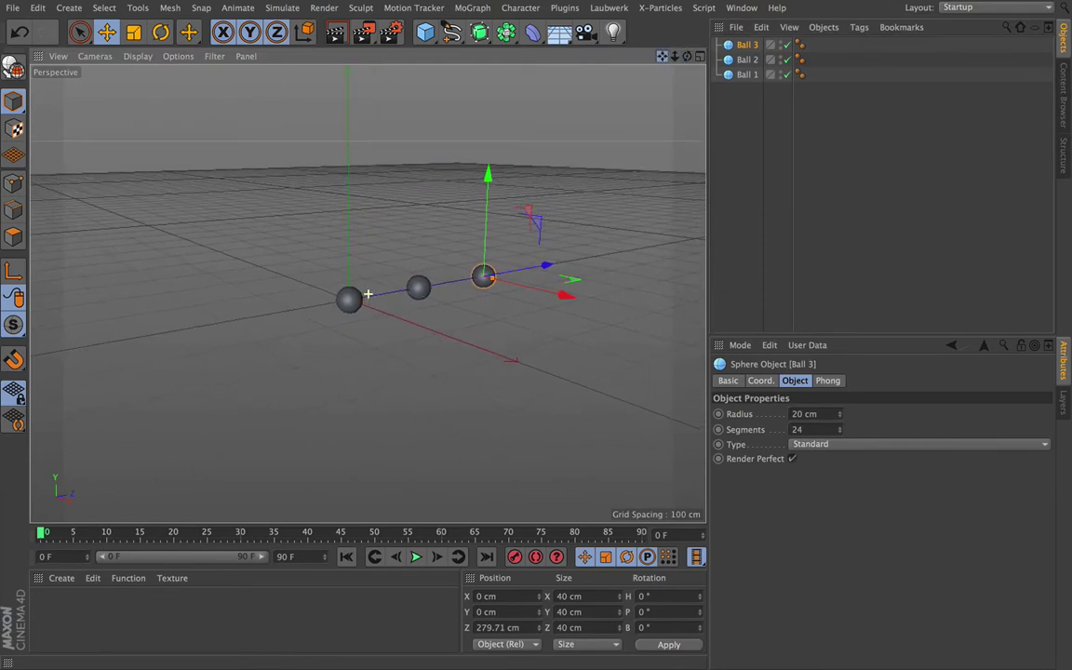
pyautogui.click(434, 34)
pyautogui.click(563, 54)
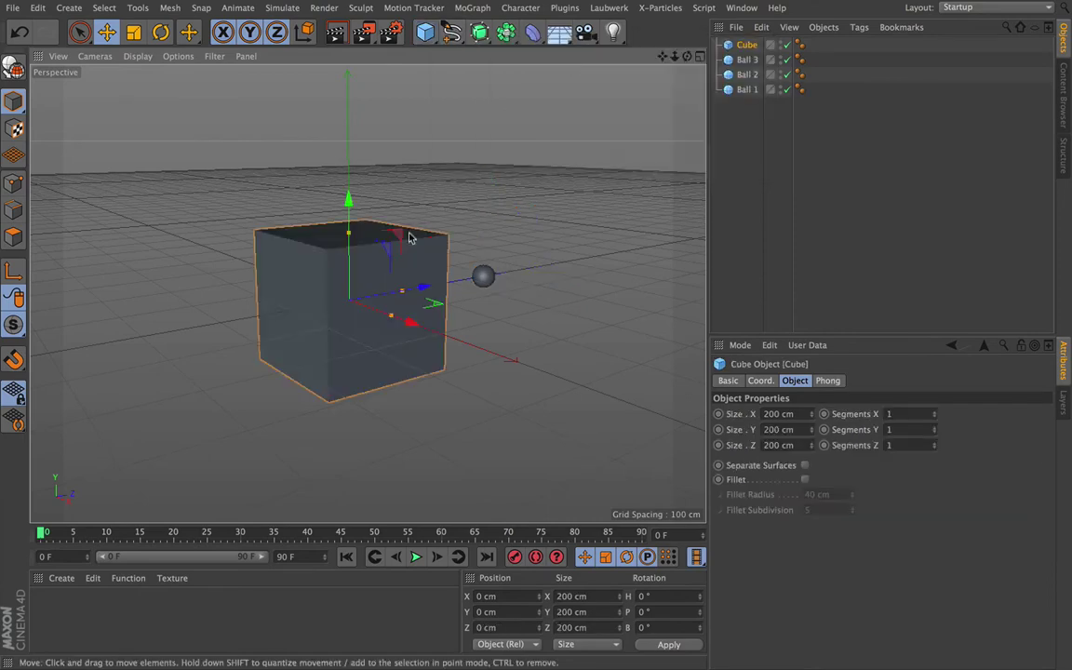
pyautogui.moveTo(404, 293); pyautogui.dragTo(493, 271)
pyautogui.moveTo(436, 184); pyautogui.dragTo(442, 164)
pyautogui.moveTo(475, 260); pyautogui.dragTo(510, 295)
# Frame Ball 1 in the viewport inside the cube and postpone the system update notice.
pyautogui.click(746, 90)
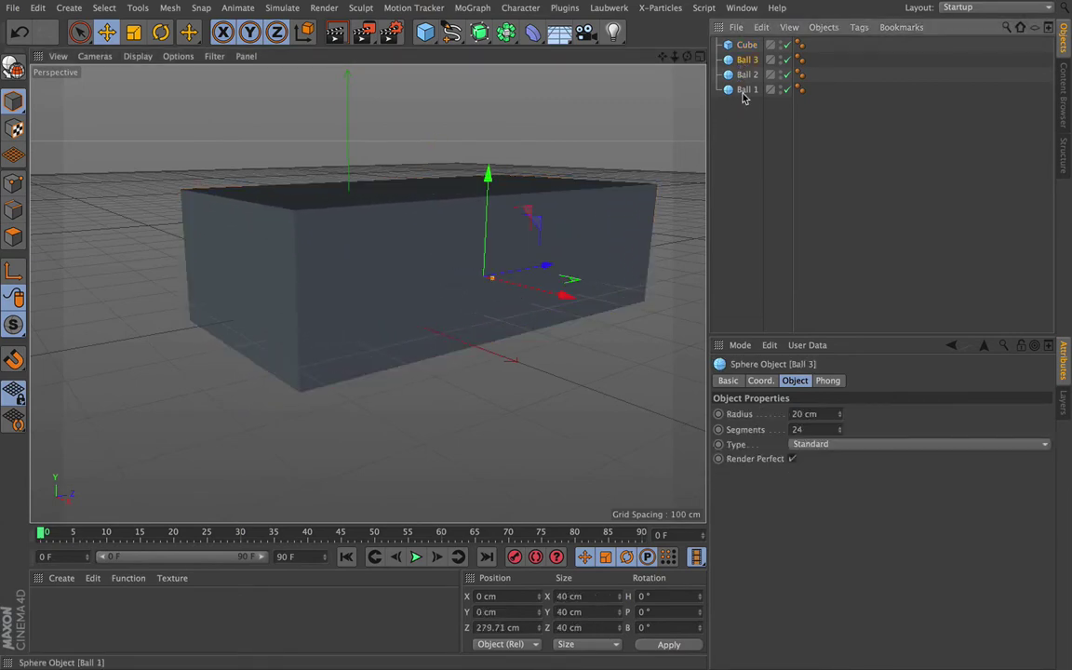
pyautogui.click(748, 75)
pyautogui.click(743, 89)
pyautogui.press('s')
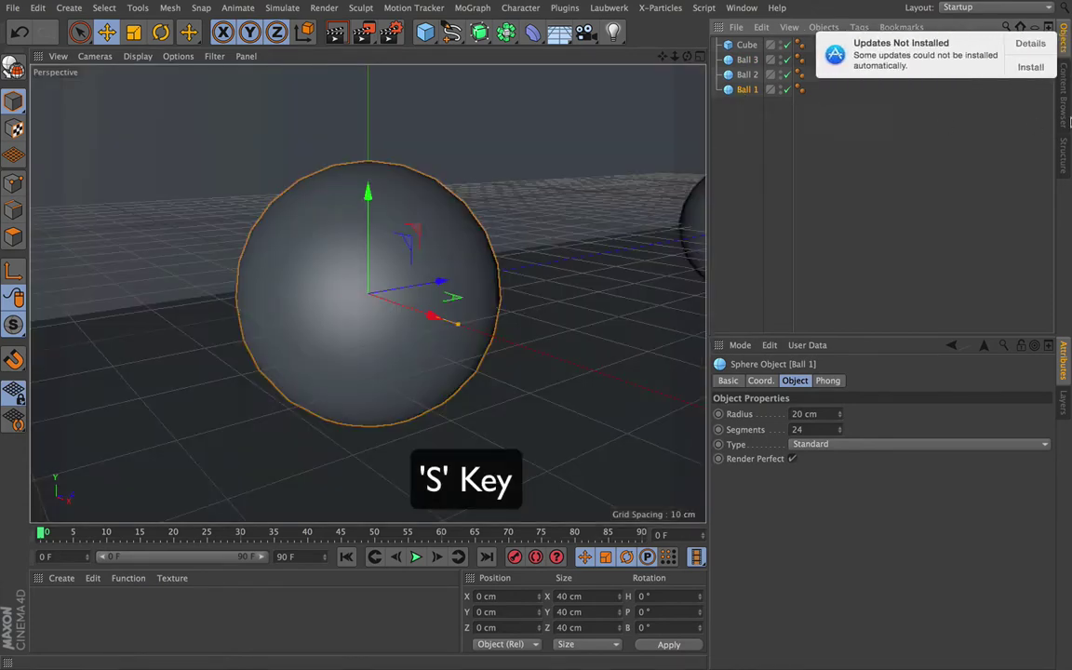
pyautogui.click(1044, 66)
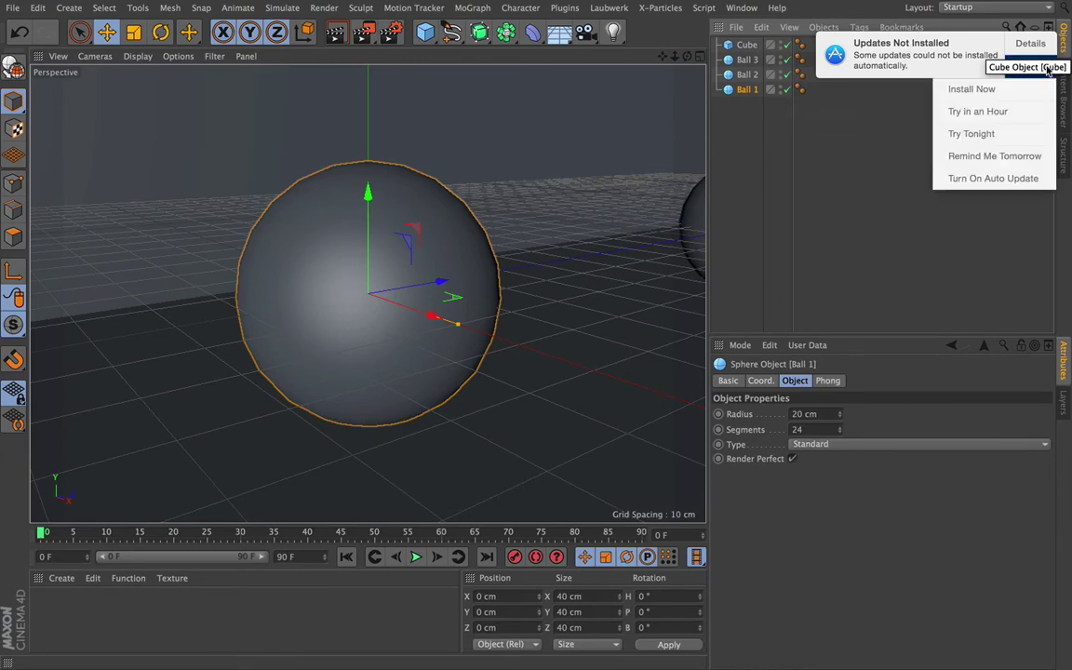
pyautogui.click(1032, 140)
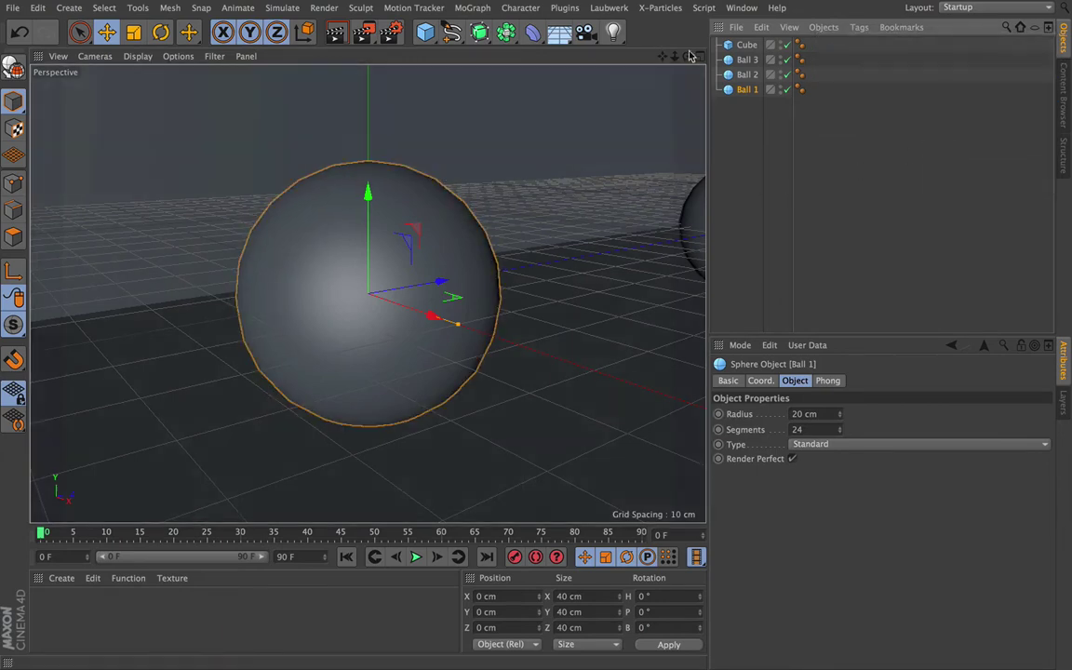
# Adjust the perspective view inside the cube, undoing unwanted view changes, until all three balls are in view.
pyautogui.moveTo(675, 57); pyautogui.dragTo(661, 63)
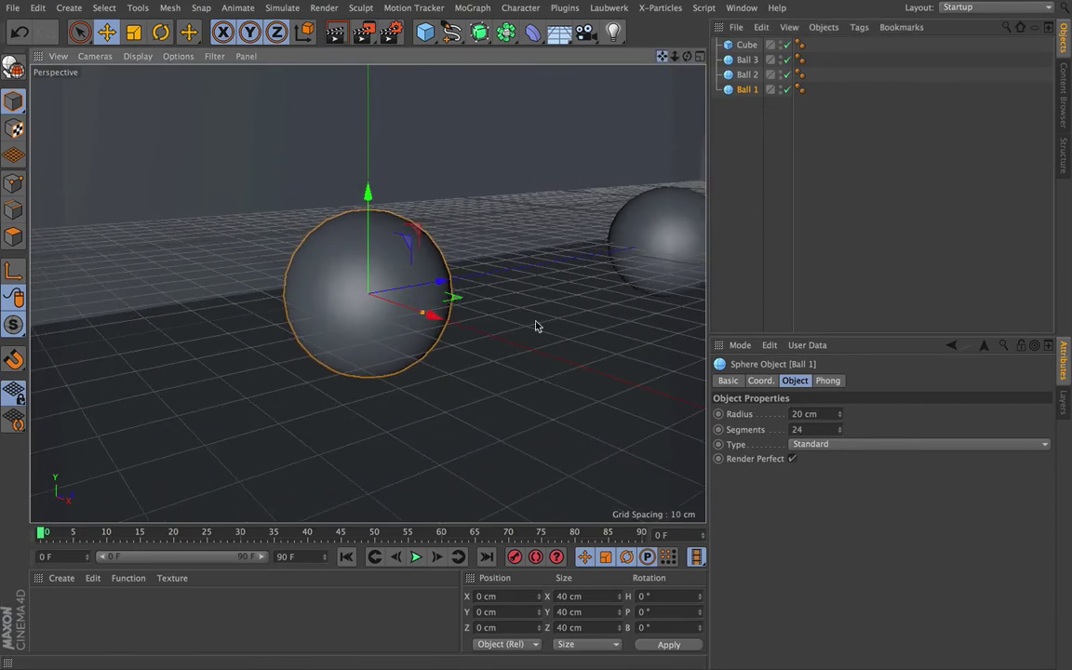
pyautogui.keyDown('alt'); pyautogui.moveTo(484, 292); pyautogui.dragTo(368, 295, button='middle'); pyautogui.keyUp('alt')
pyautogui.hotkey('ctrl', 'shift', 'z')
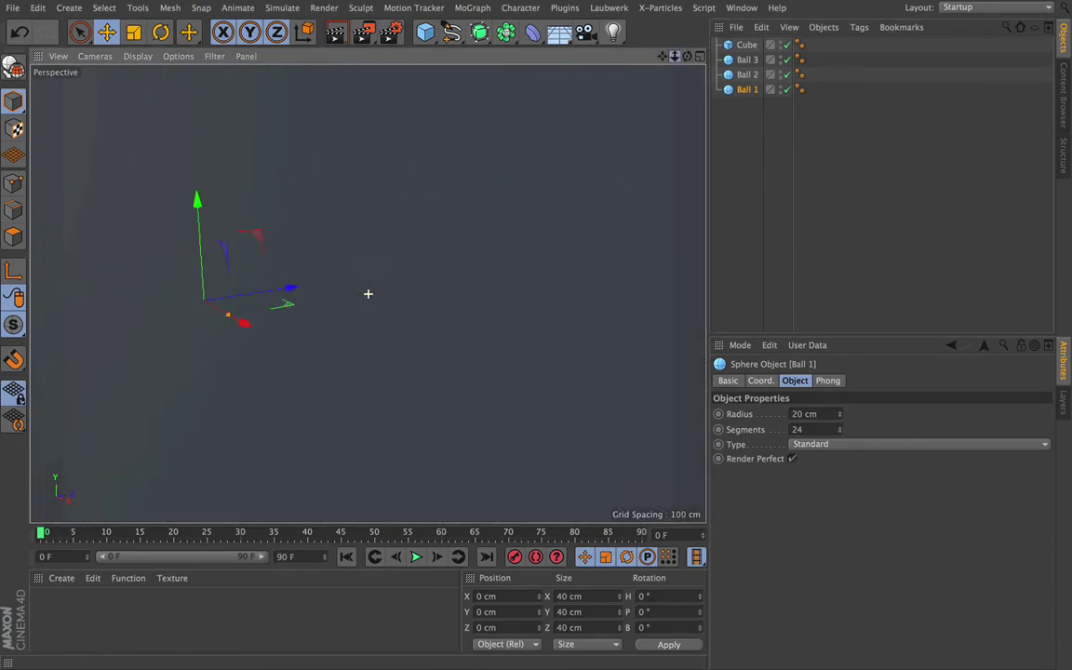
pyautogui.hotkey('ctrl', 'shift', 'z')
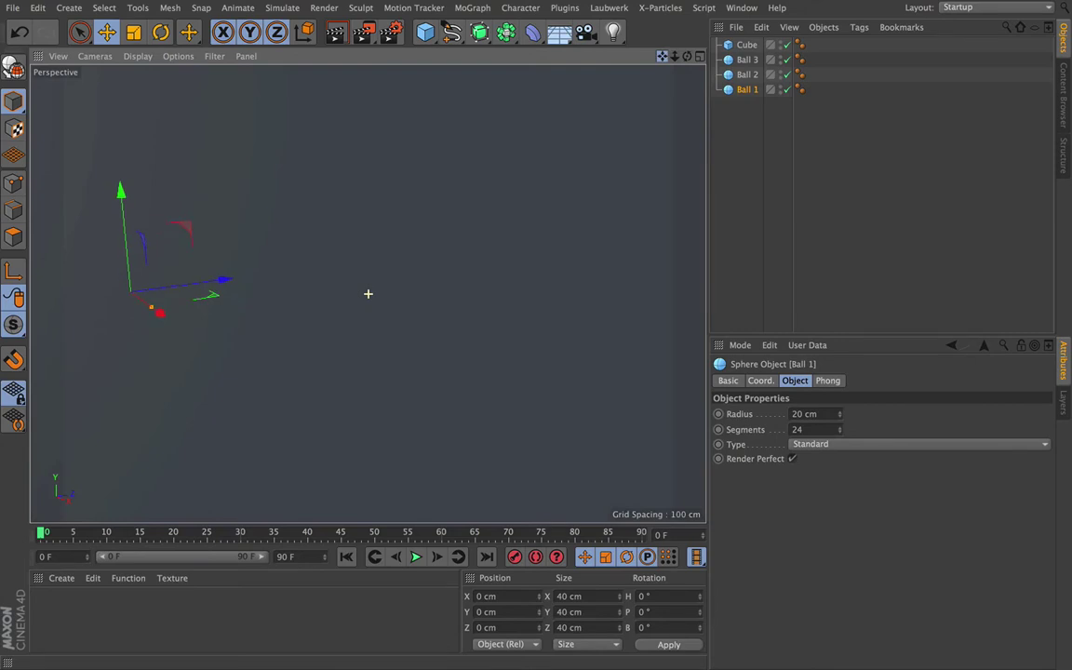
pyautogui.hotkey('ctrl', 'shift', 'z')
pyautogui.hotkey('ctrl', 'shift', 'z')
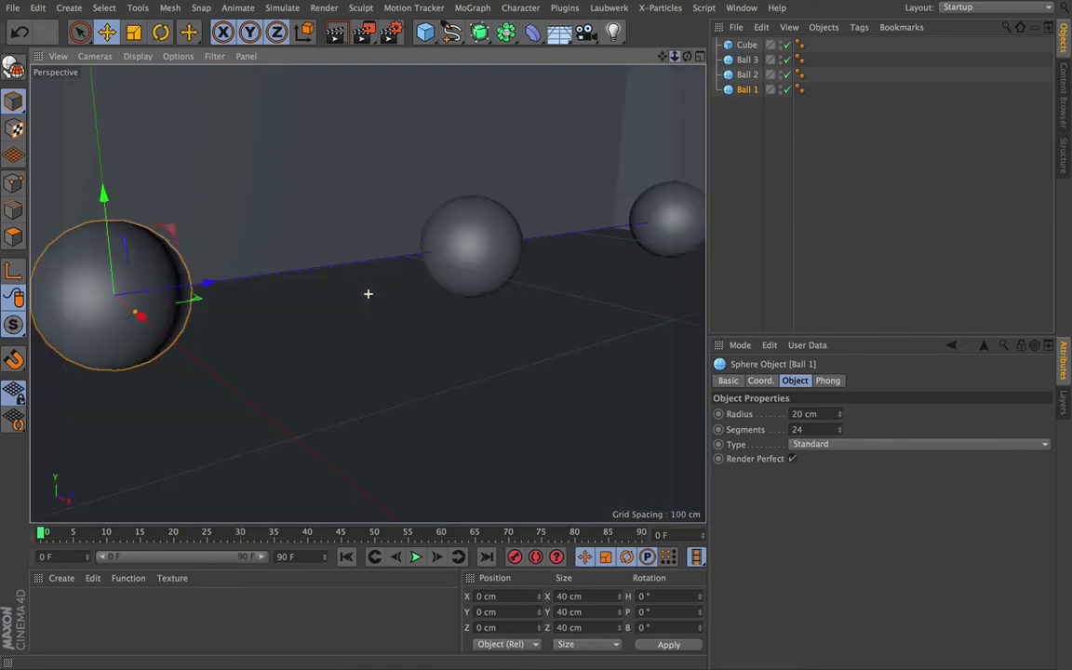
pyautogui.moveTo(674, 60); pyautogui.dragTo(212, 258)
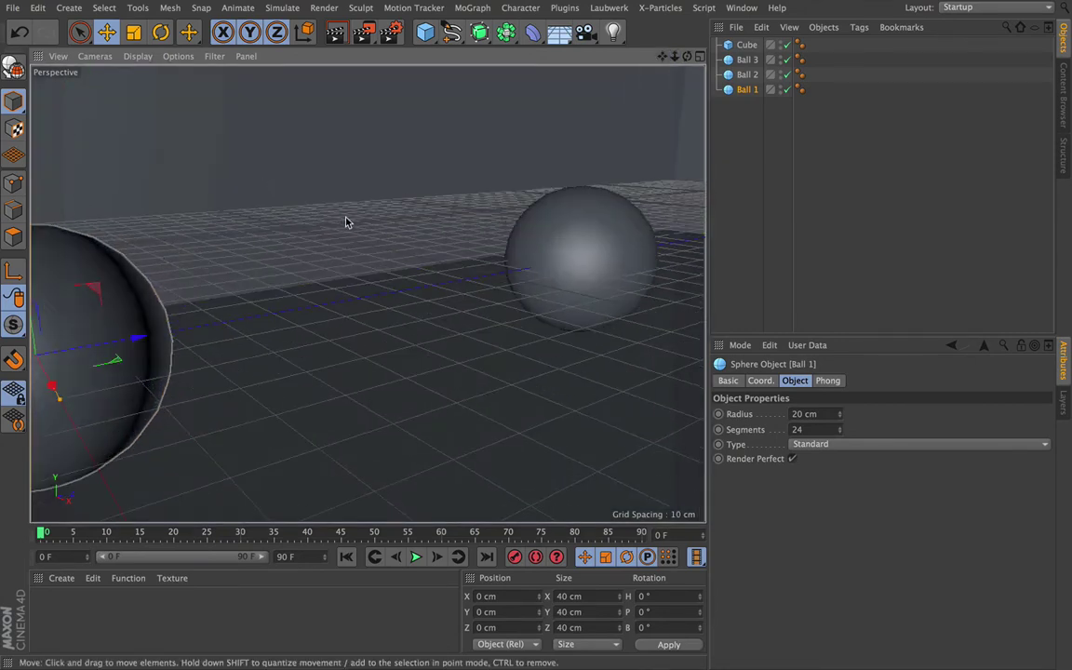
pyautogui.hotkey('ctrl', 'shift', 'z')
pyautogui.hotkey('ctrl', 'shift', 'z')
pyautogui.hotkey('ctrl', 'shift', 'z')
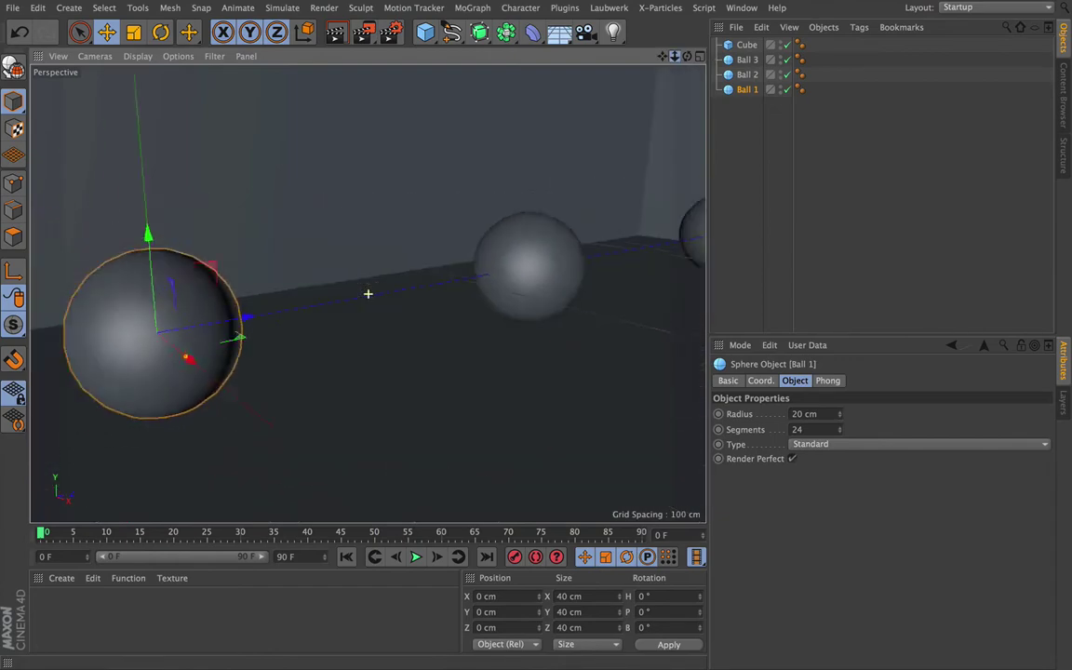
pyautogui.hotkey('ctrl', 'shift', 'z')
pyautogui.hotkey('ctrl', 'shift', 'z')
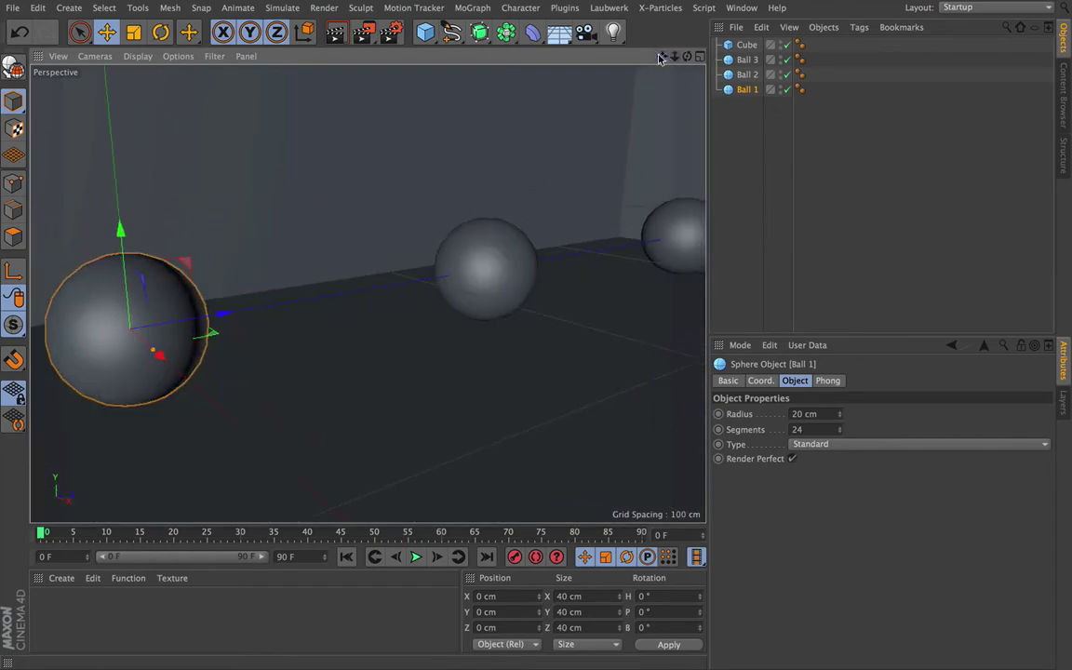
# Shift Ball 3, Ball 2 and Ball 1 off the Z axis, placing Ball 1 at about X -21 cm and Z 26 cm.
pyautogui.click(690, 248)
pyautogui.moveTo(692, 232); pyautogui.dragTo(578, 237)
pyautogui.click(526, 289)
pyautogui.moveTo(568, 287); pyautogui.dragTo(487, 277)
pyautogui.click(165, 349)
pyautogui.moveTo(220, 319); pyautogui.dragTo(235, 342)
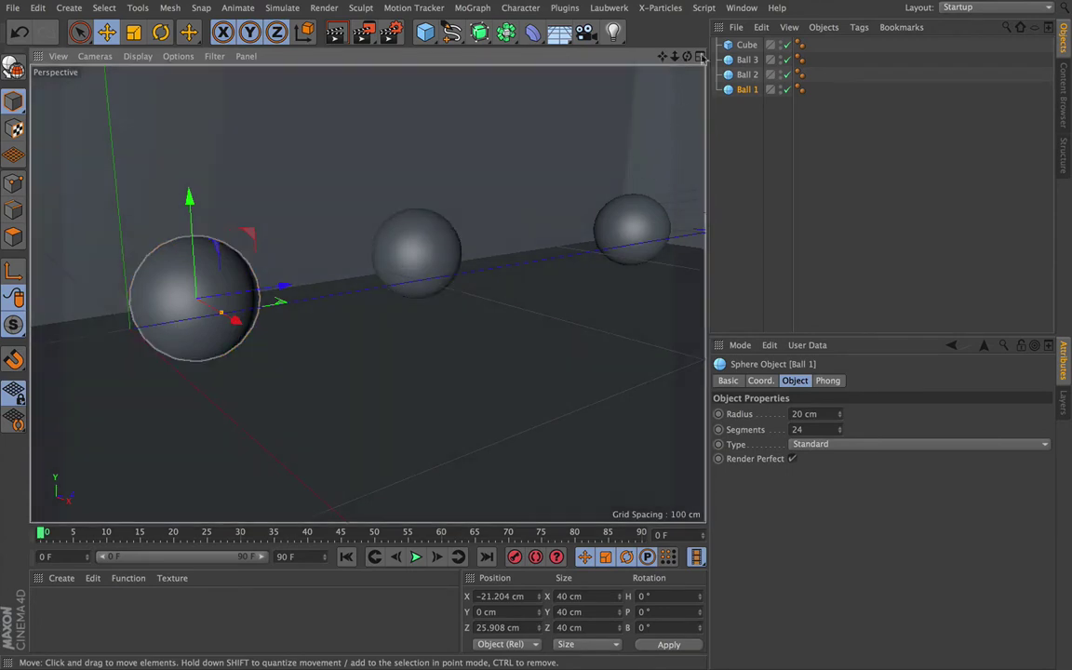
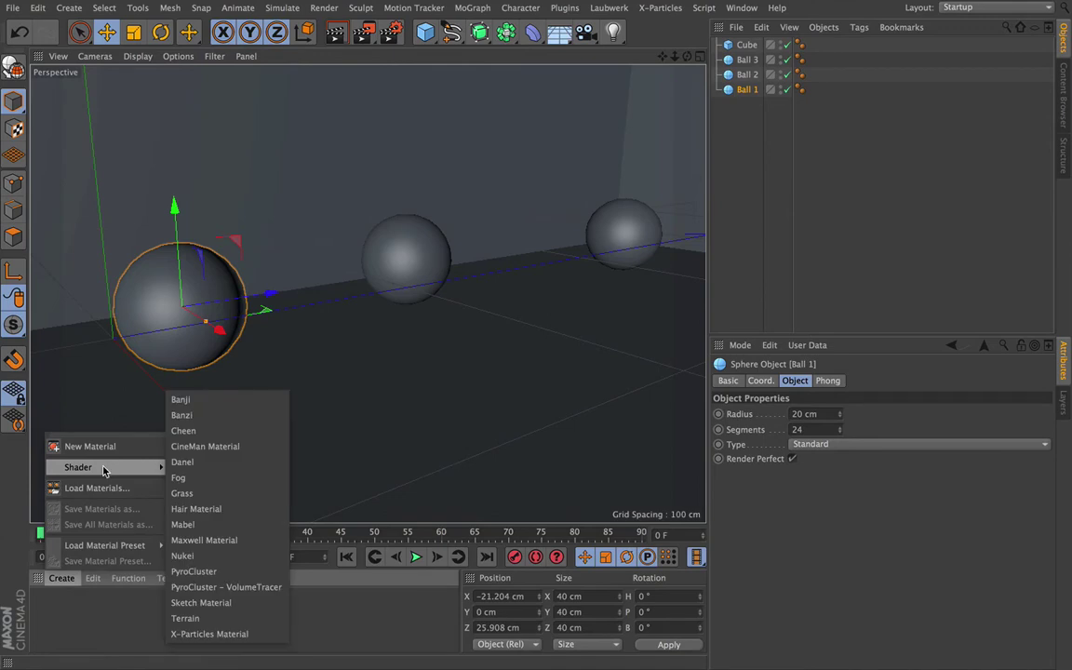
# Create a new Maxwell Material.
pyautogui.click(233, 540)
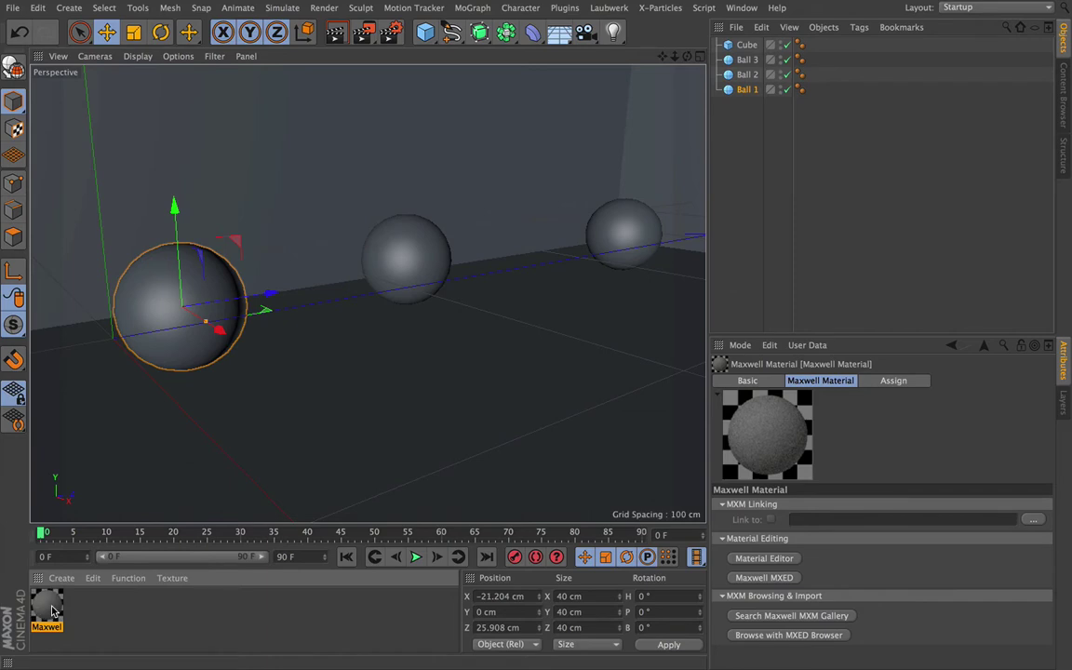
# Create a standard Emitter material from the Maxwell Material's editor, keeping 40 watts and 12.7 efficiency, and close the editor.
pyautogui.doubleClick(48, 610)
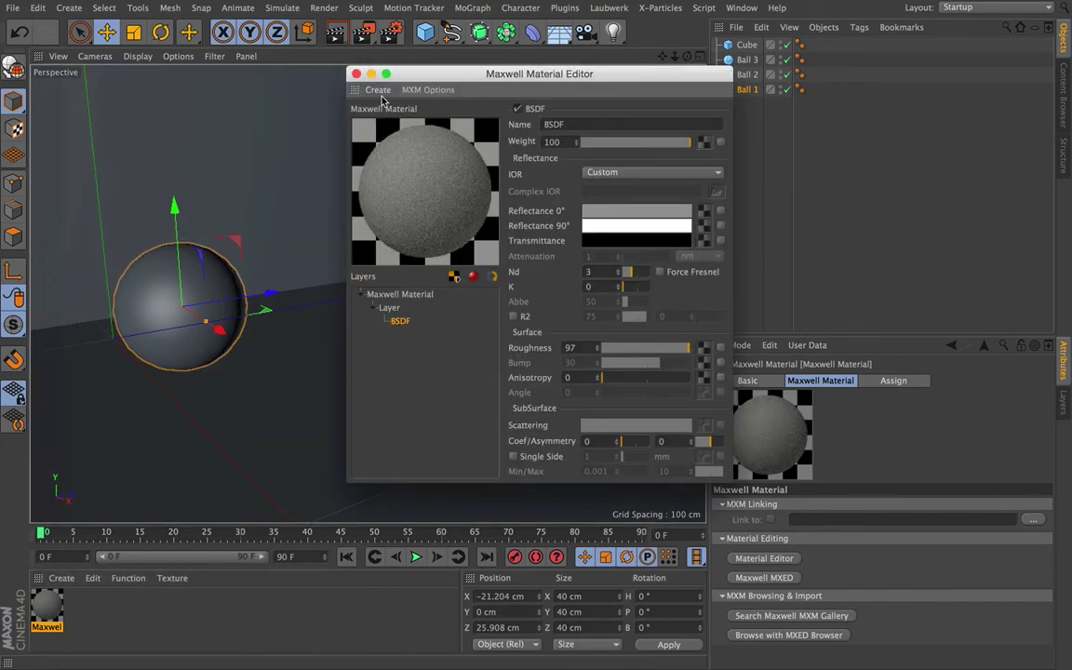
pyautogui.click(379, 91)
pyautogui.moveTo(409, 243)
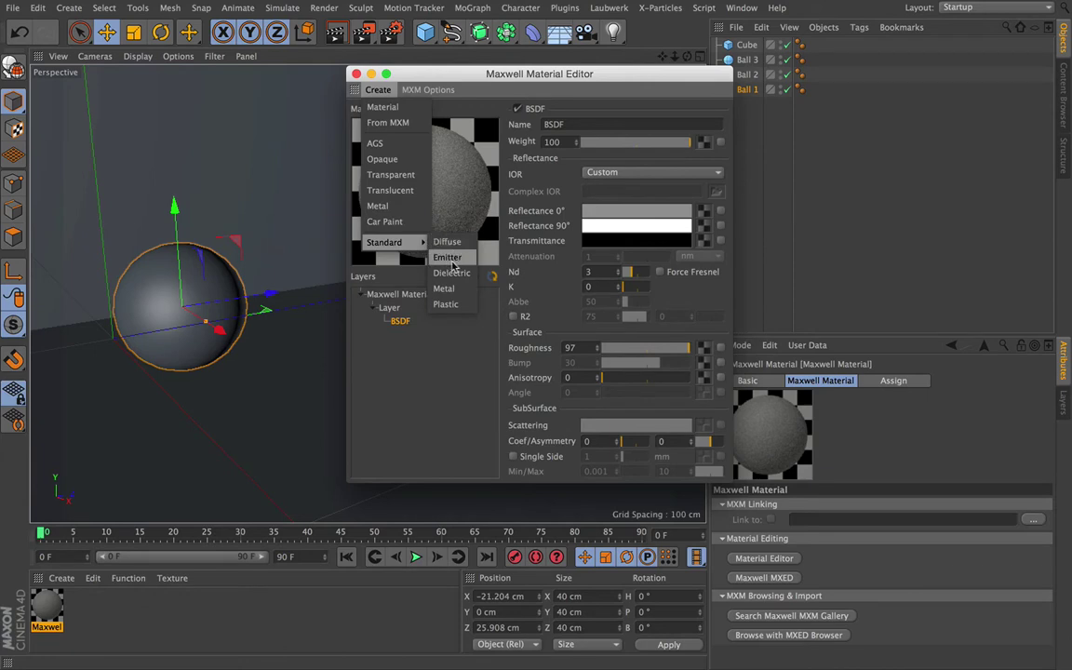
pyautogui.click(449, 258)
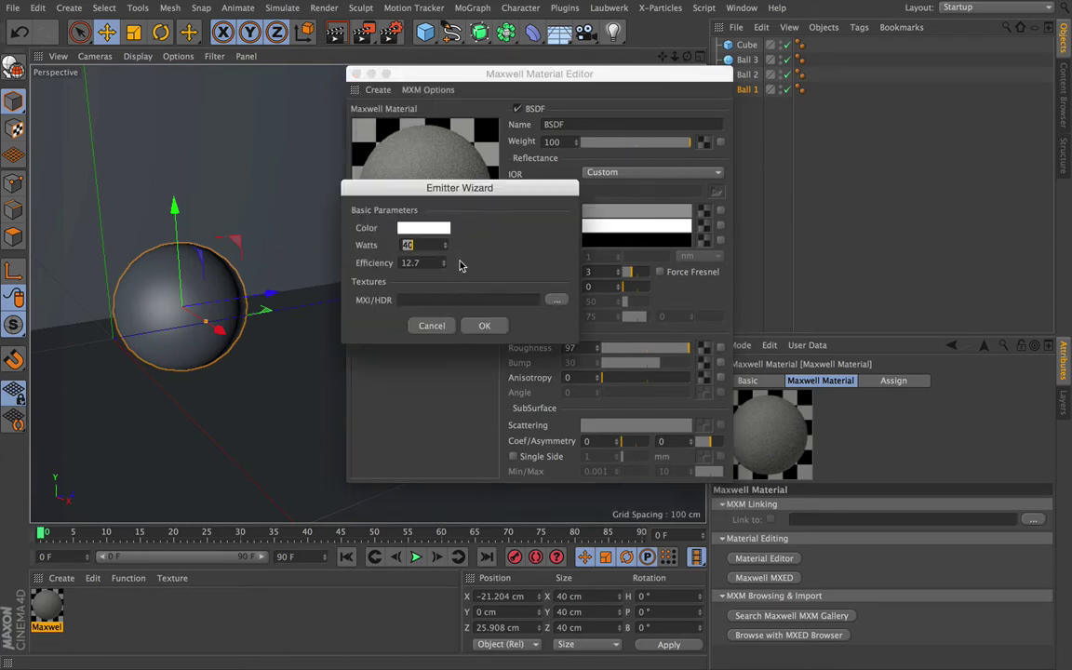
pyautogui.click(485, 327)
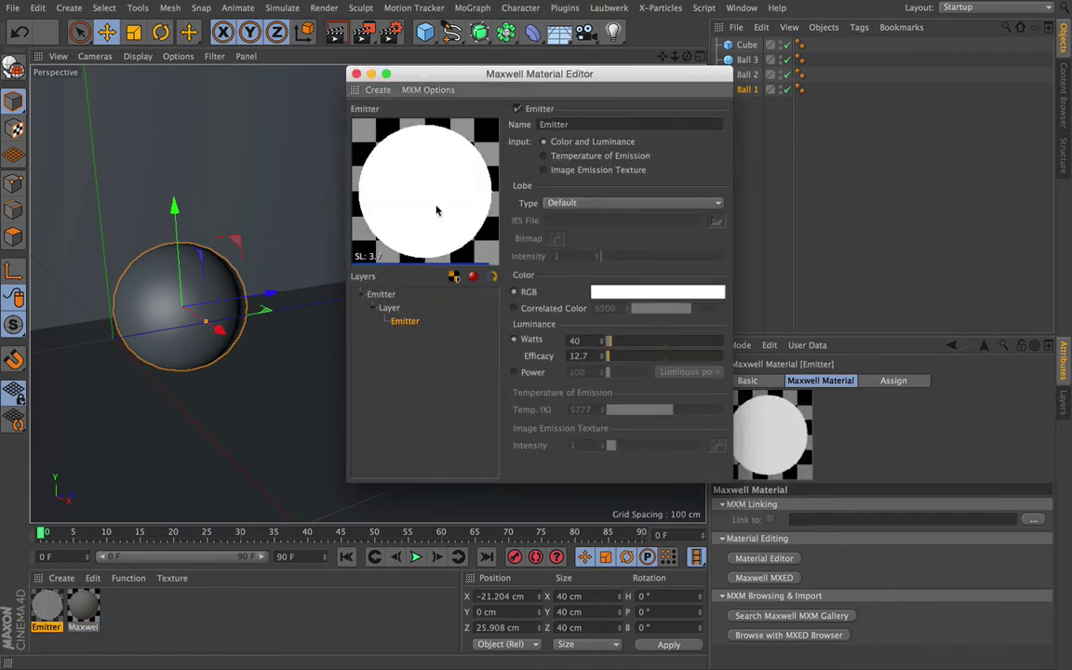
pyautogui.click(356, 73)
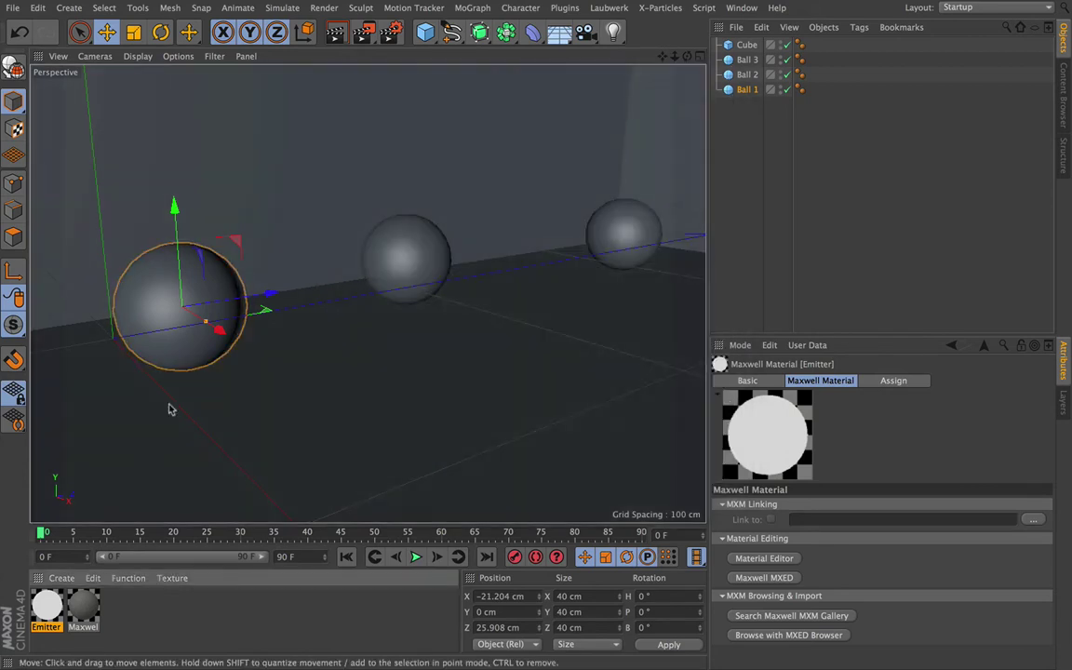
# Rename the Emitter material as Ball1 and assign it to the Ball 1 object.
pyautogui.doubleClick(49, 628)
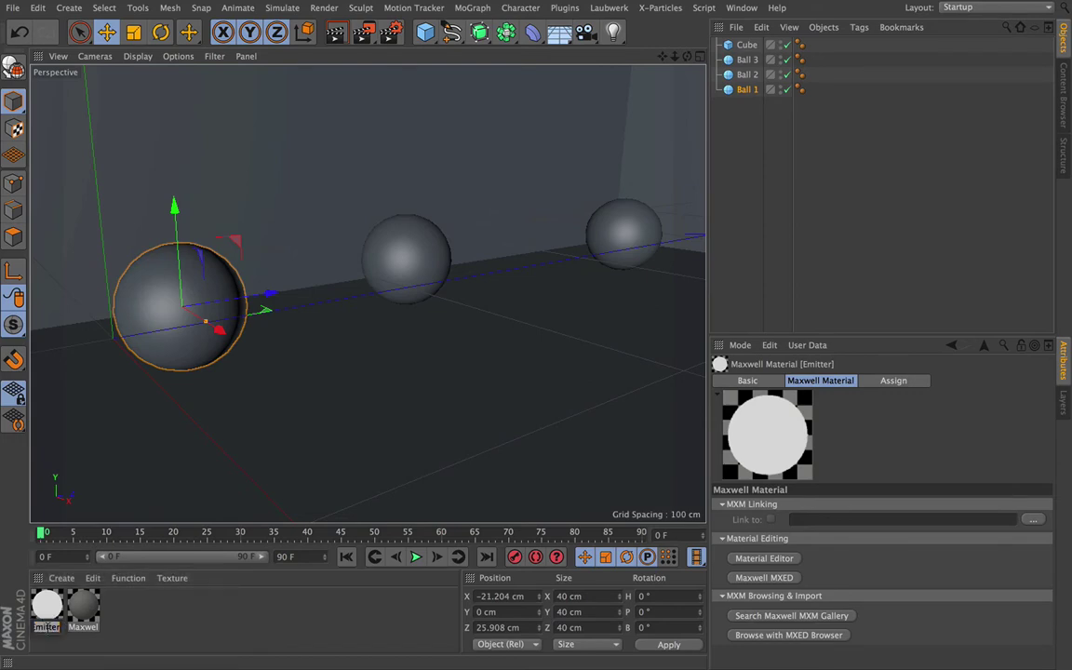
pyautogui.write('Ball1')
pyautogui.press('Return')
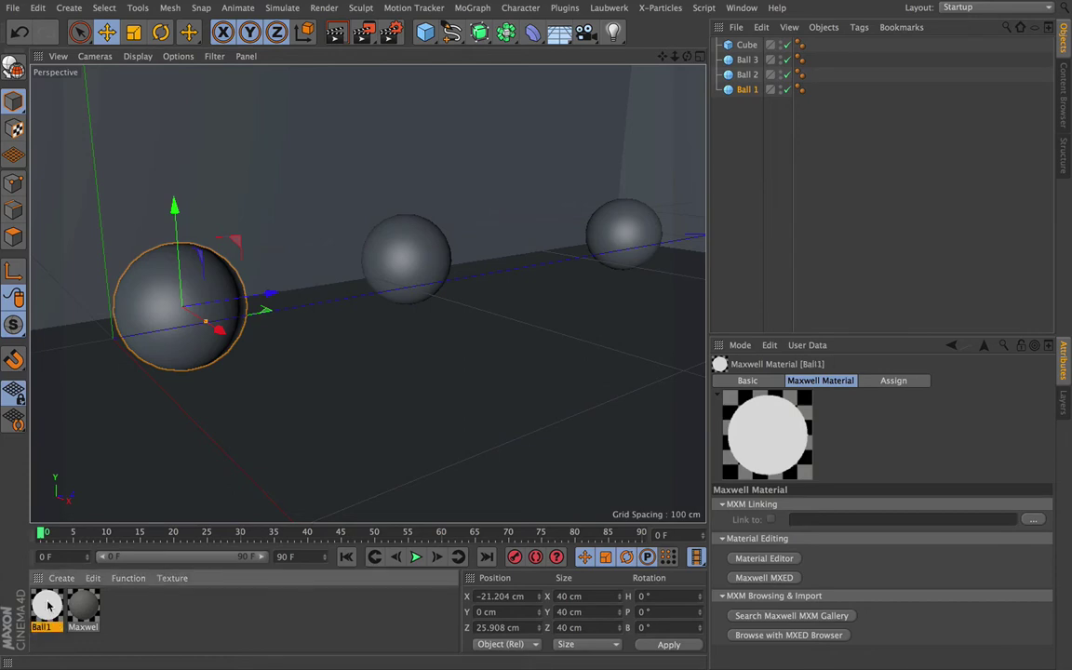
pyautogui.moveTo(48, 606); pyautogui.dragTo(749, 90)
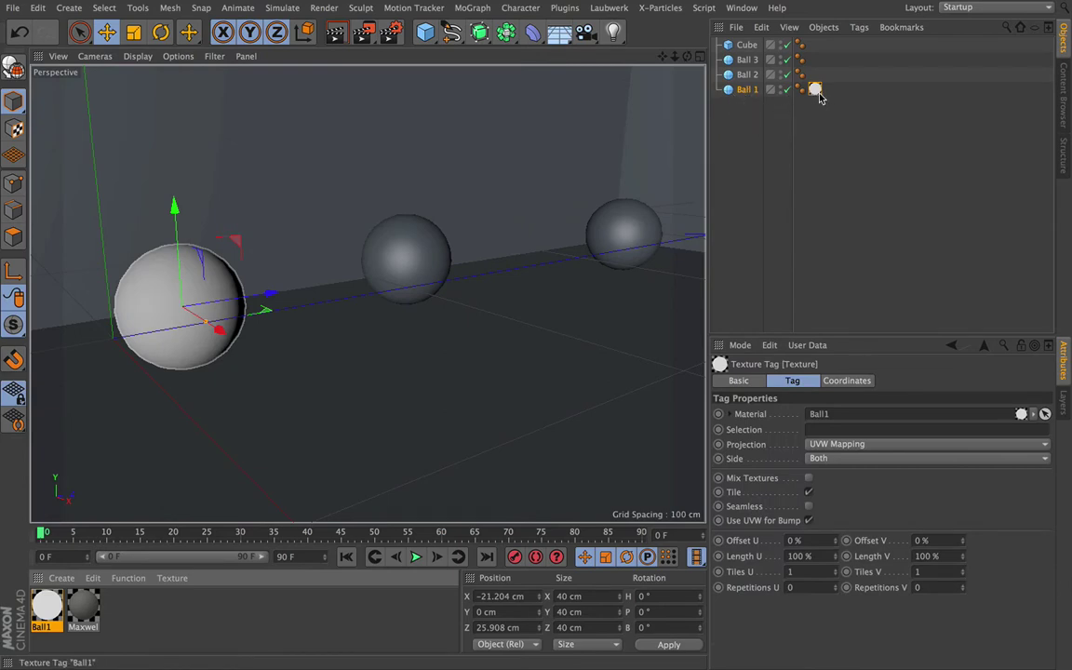
# Add another Maxwell Material and use its editor to create a standard Emitter material with 100 watts.
pyautogui.click(61, 578)
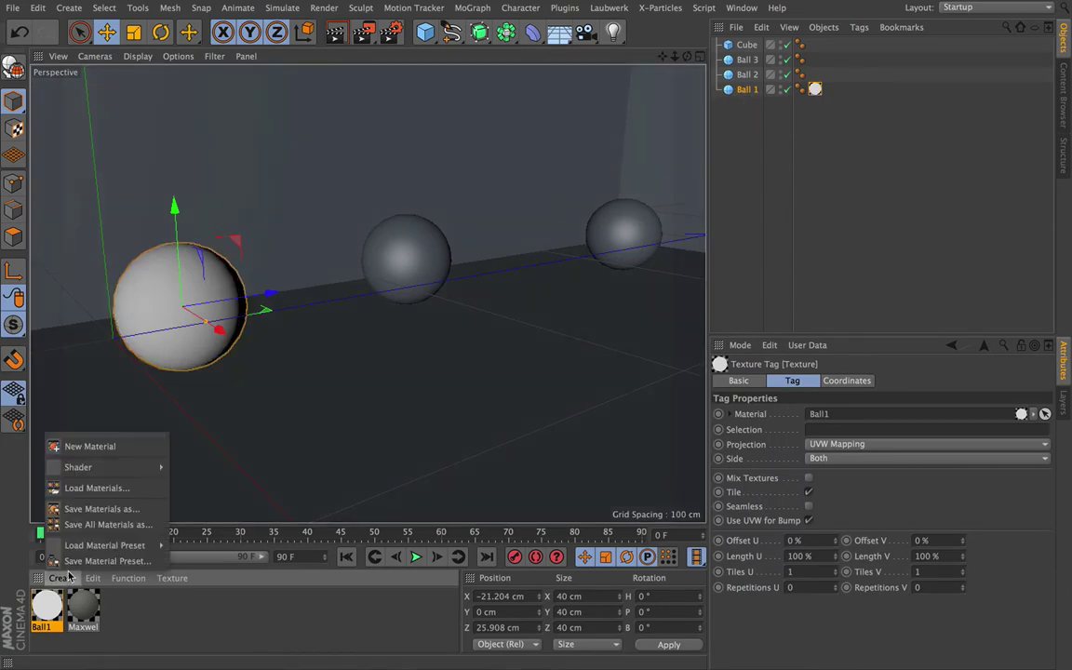
pyautogui.moveTo(102, 468)
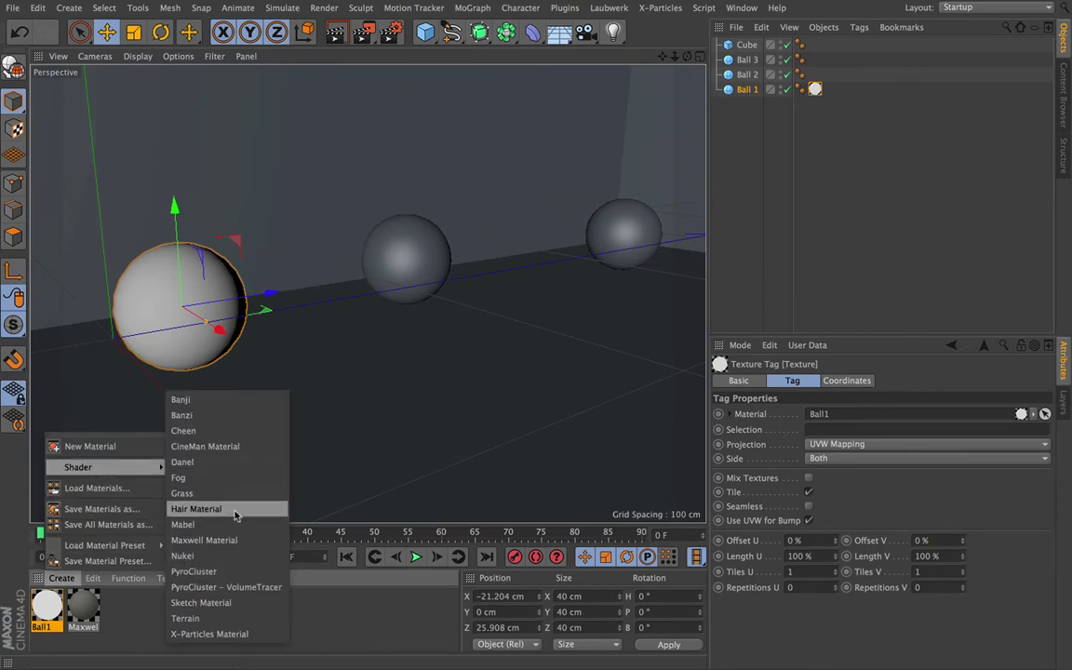
pyautogui.click(203, 539)
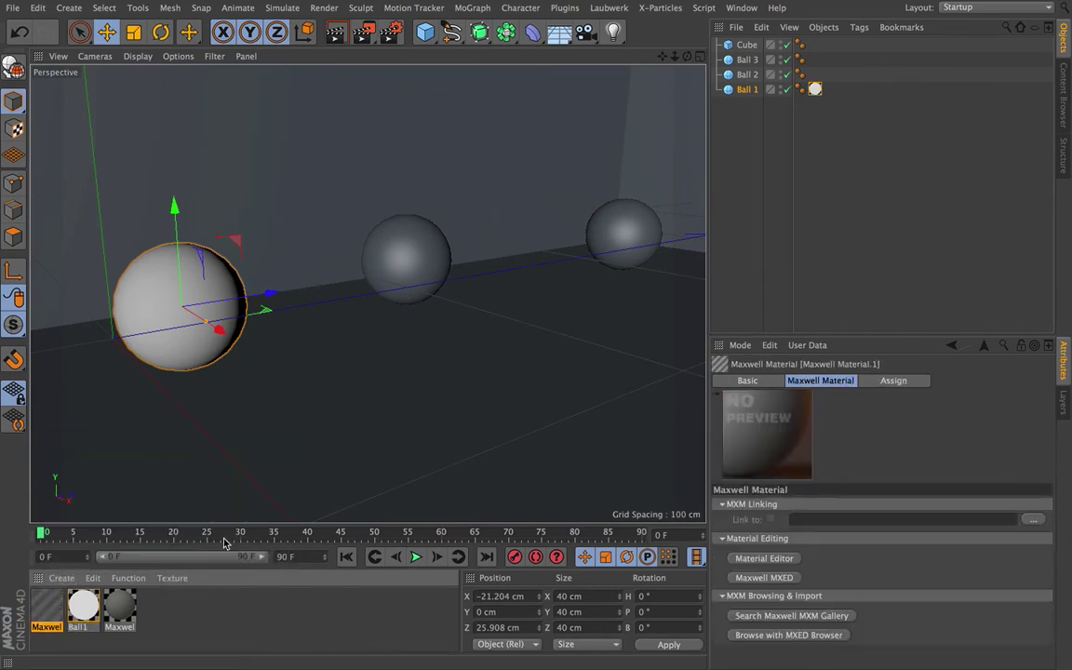
pyautogui.doubleClick(47, 609)
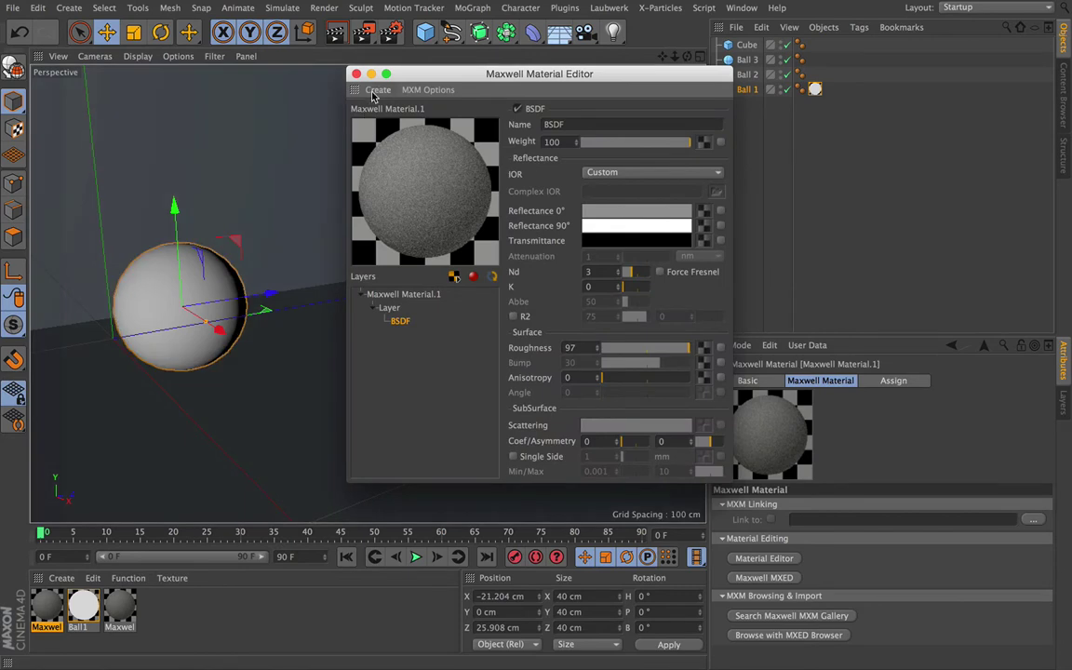
pyautogui.click(377, 90)
pyautogui.moveTo(384, 242)
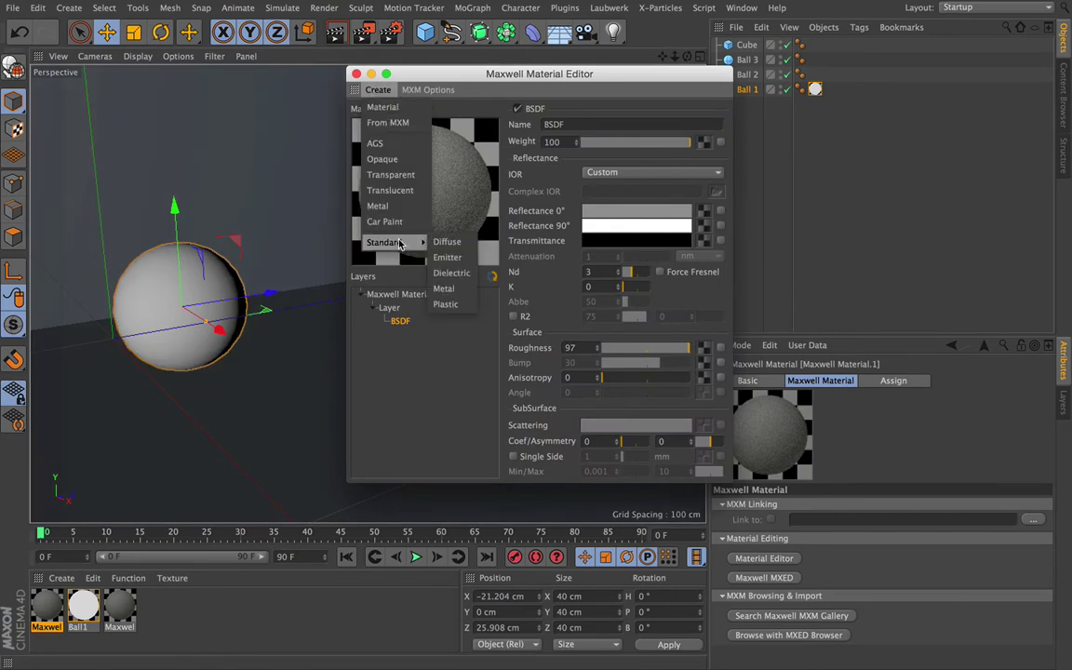
pyautogui.click(446, 259)
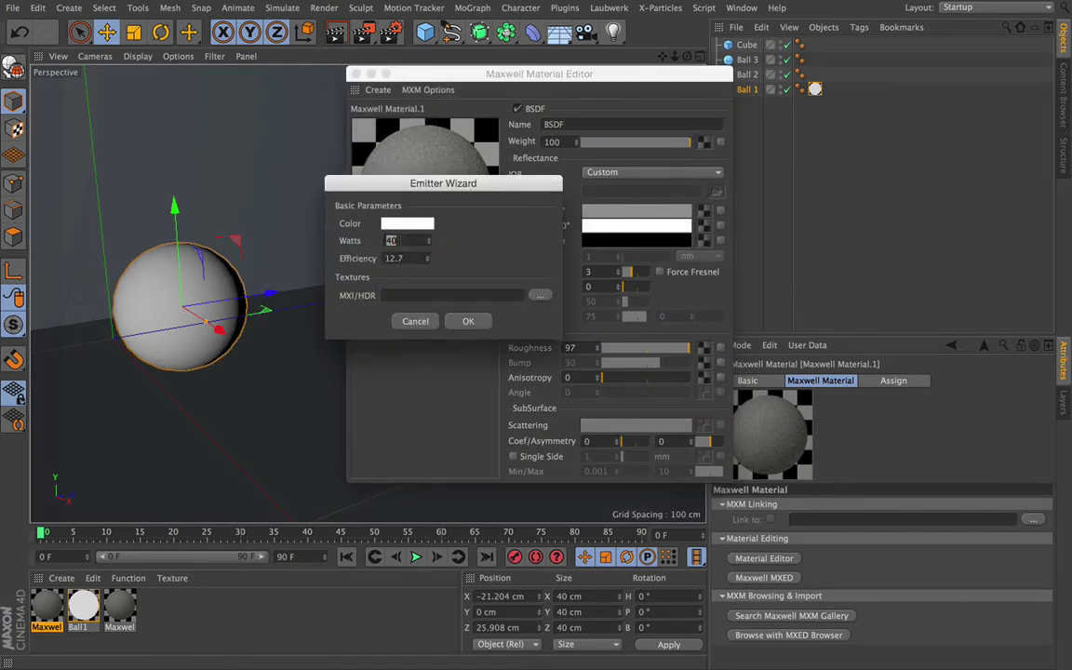
pyautogui.write('100')
pyautogui.click(468, 321)
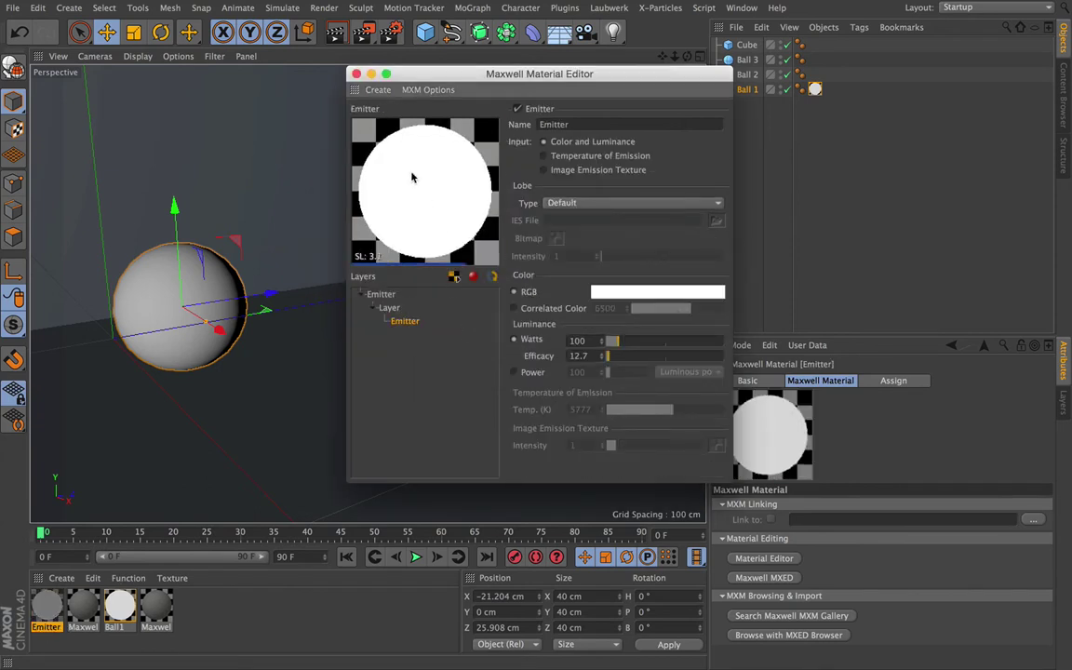
pyautogui.click(356, 75)
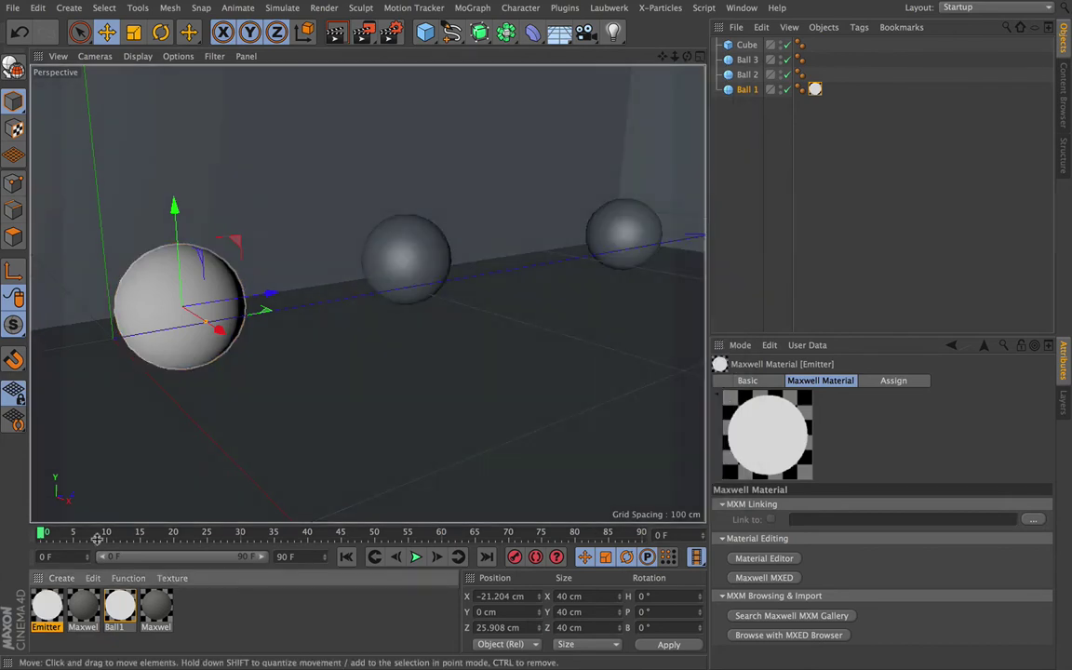
# Rename the 100-watt Emitter material as Ball2 and assign it to the Ball 2 object.
pyautogui.doubleClick(47, 628)
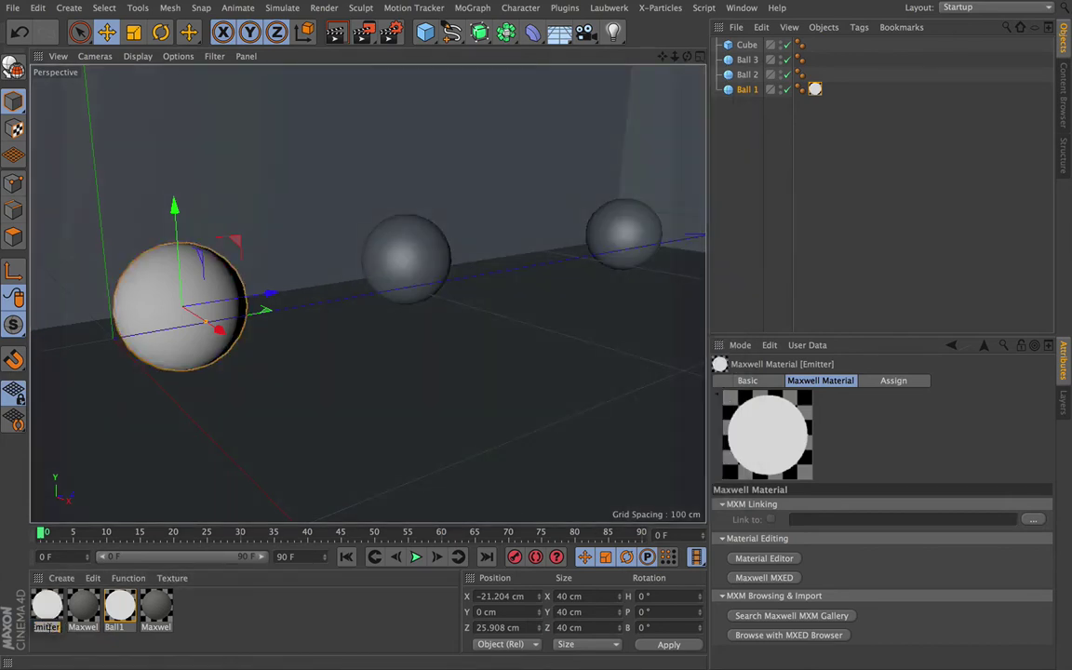
pyautogui.write('Ball2')
pyautogui.press('Return')
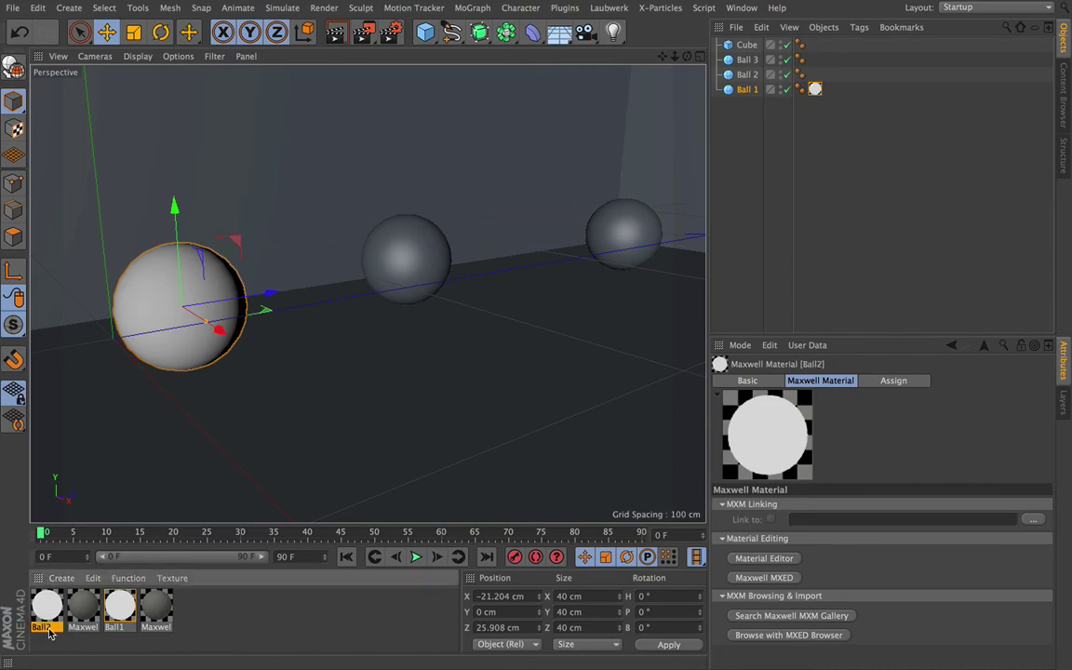
pyautogui.moveTo(56, 626); pyautogui.dragTo(747, 75)
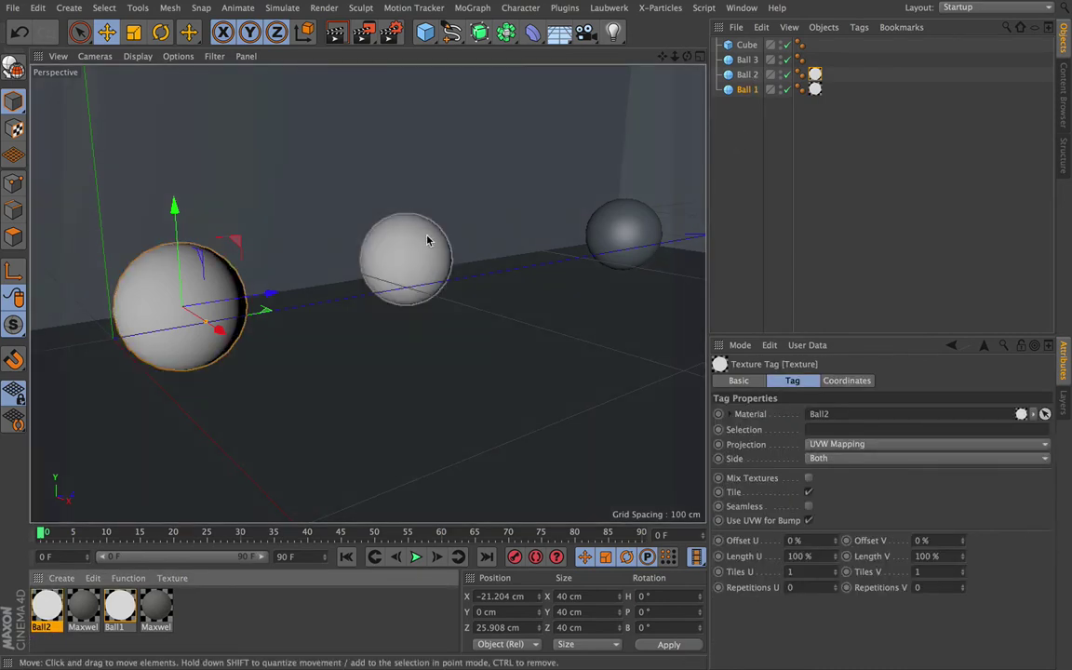
# Add a third Maxwell Material and use its editor to create a standard Emitter material with 200 watts.
pyautogui.click(59, 579)
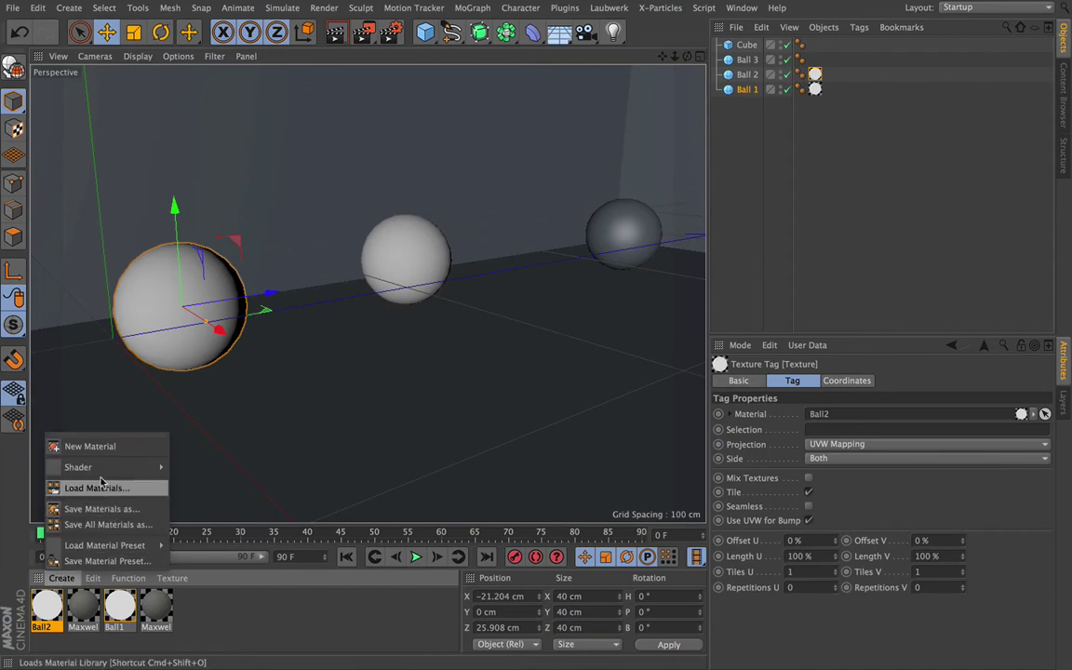
pyautogui.moveTo(102, 466)
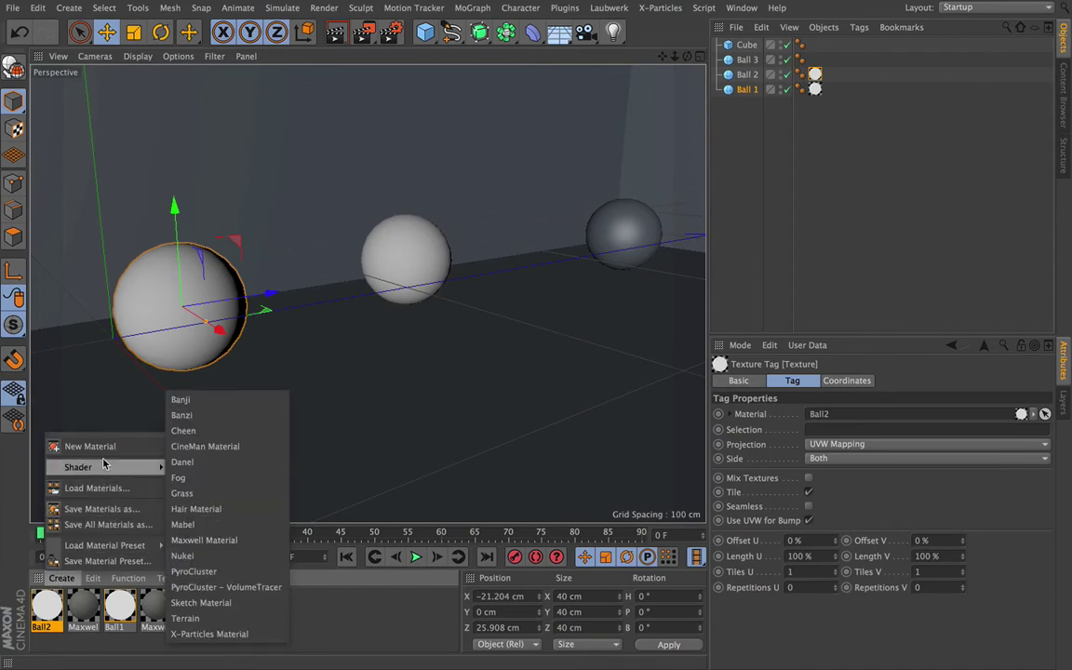
pyautogui.click(188, 541)
pyautogui.doubleClick(54, 610)
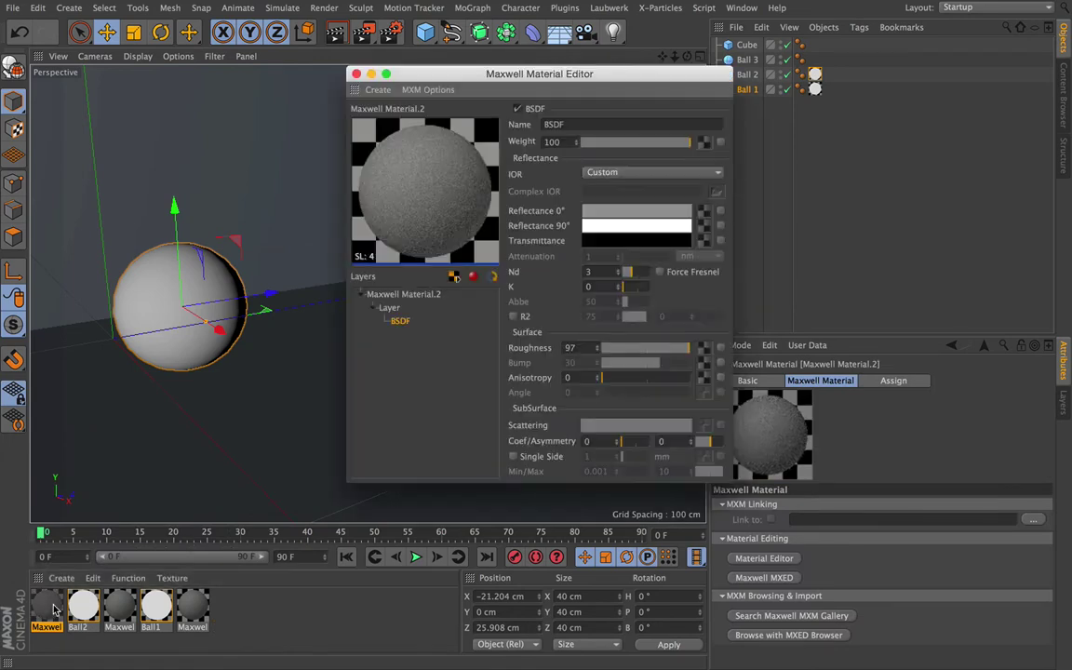
pyautogui.click(378, 91)
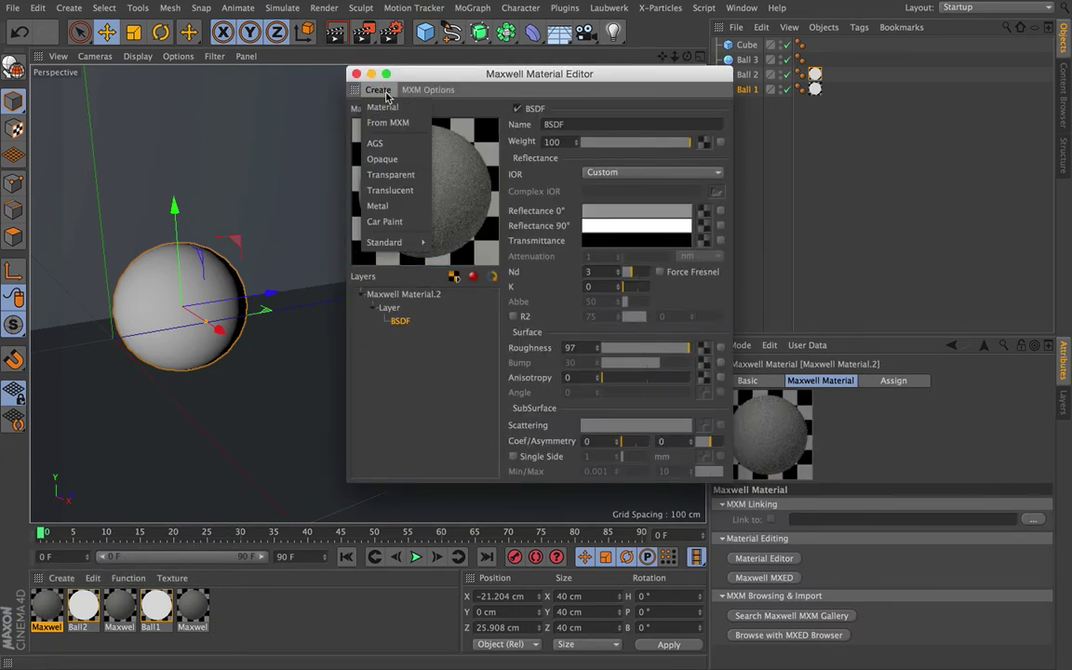
pyautogui.moveTo(391, 241)
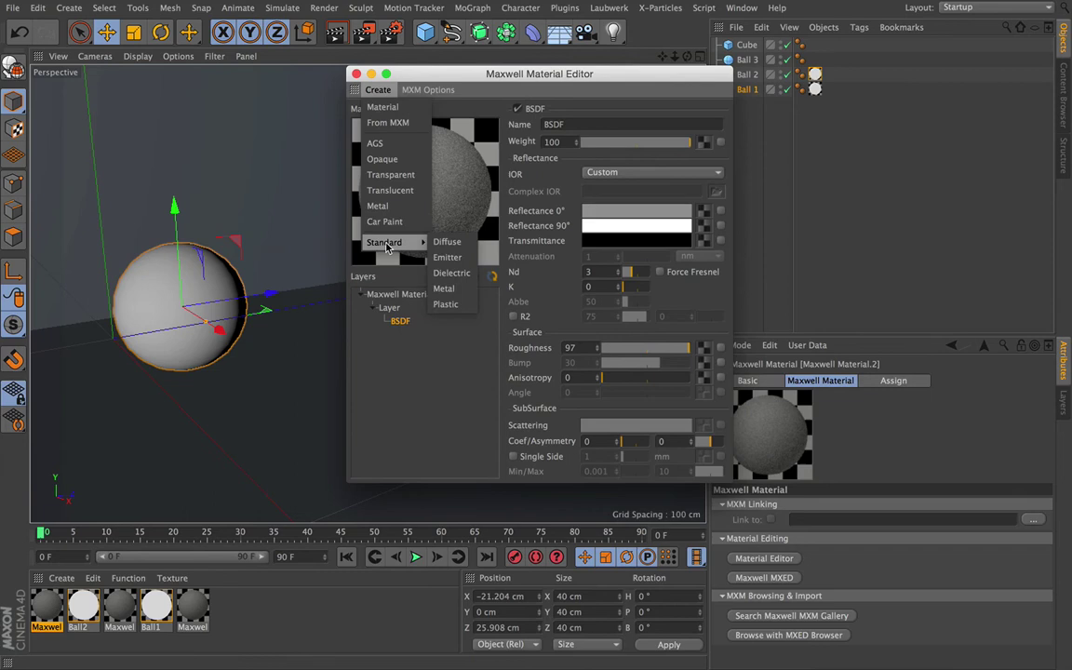
pyautogui.click(448, 258)
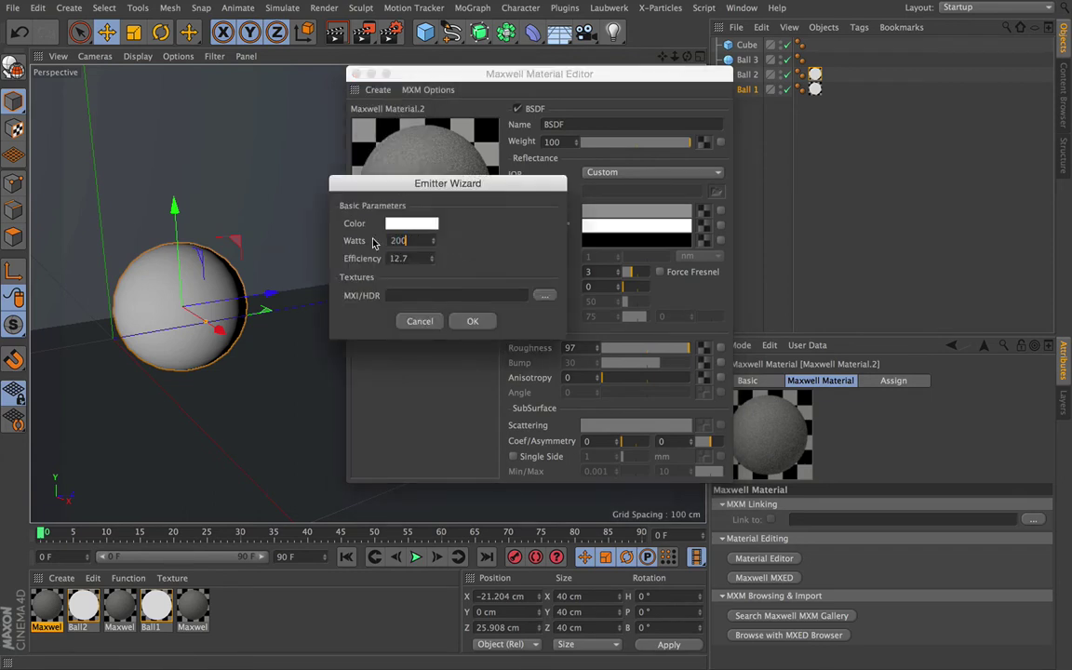
pyautogui.click(473, 320)
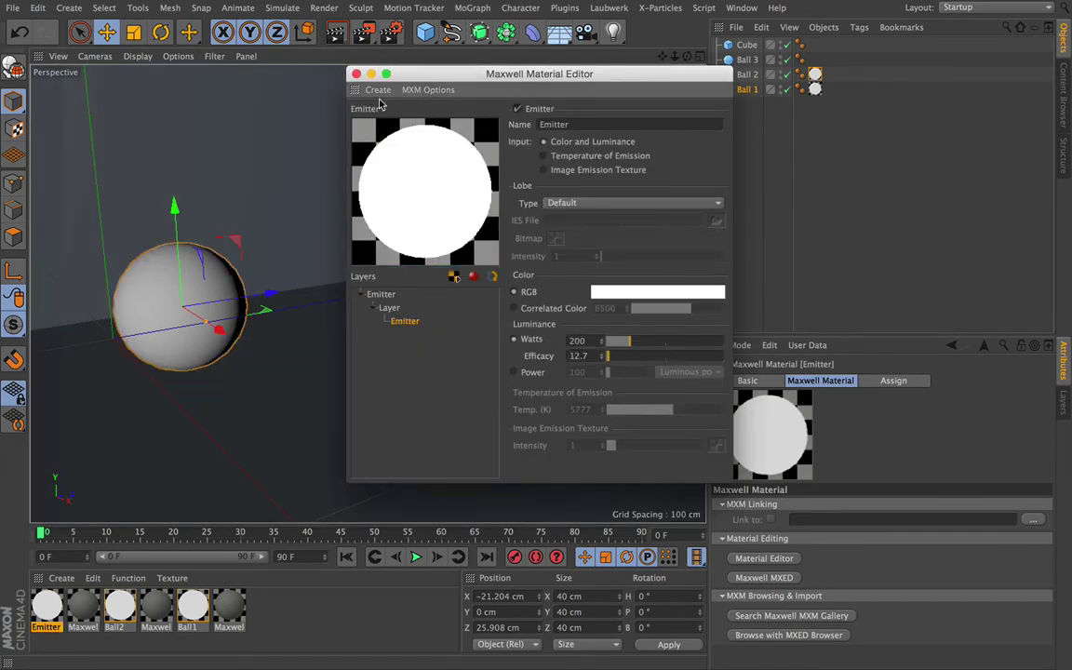
pyautogui.click(355, 74)
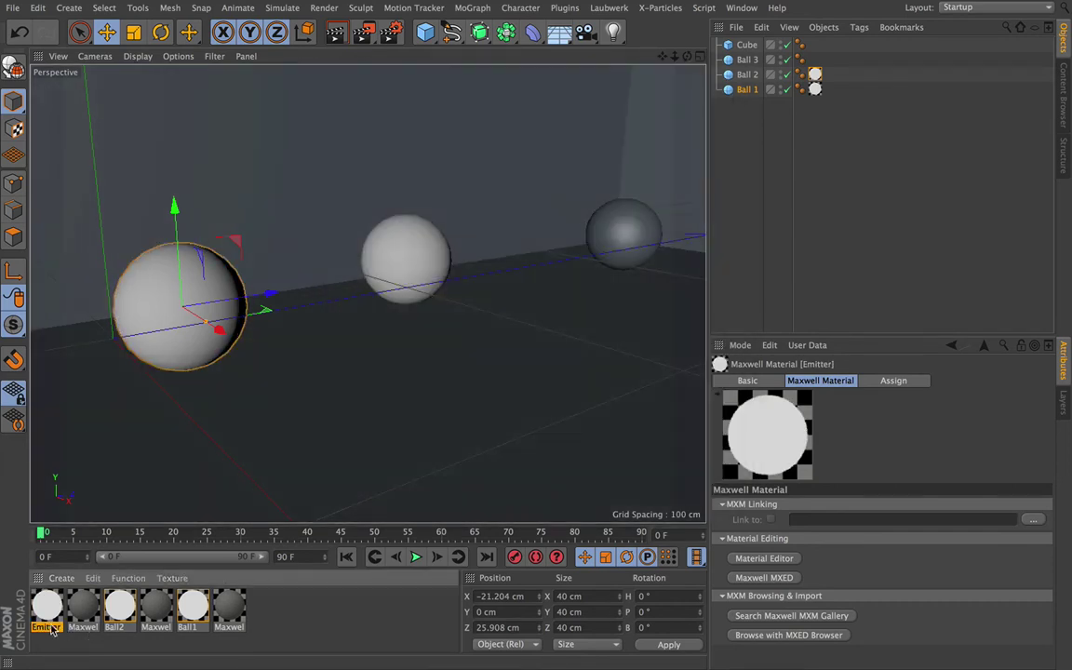
# Rename the 200-watt Emitter material as Ball3 and assign it to the Ball 3 object.
pyautogui.write('Li')
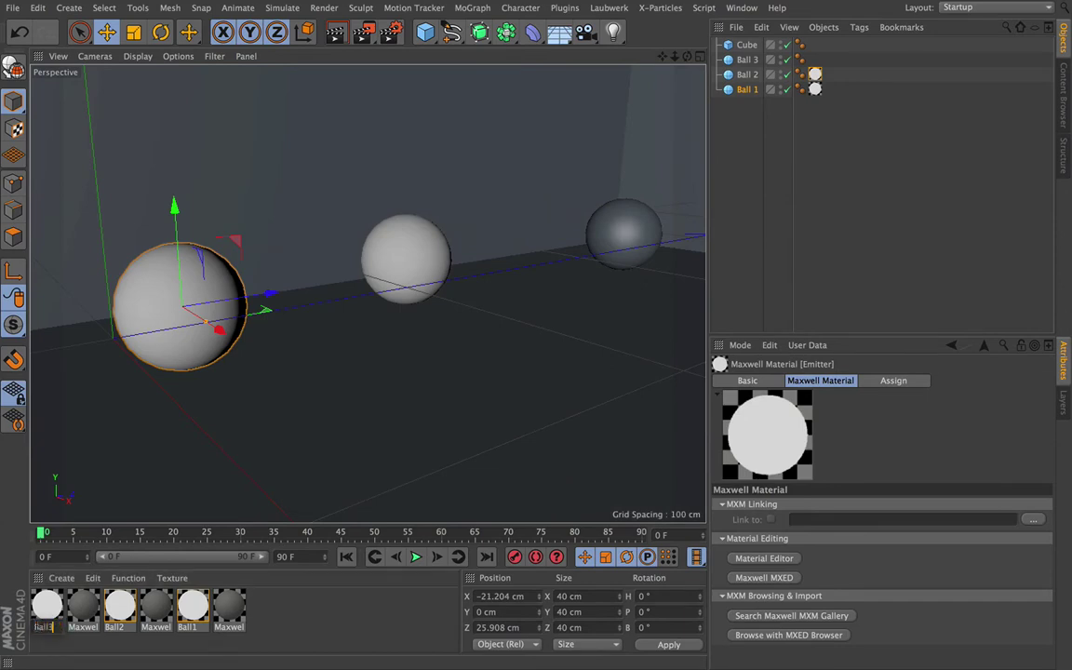
pyautogui.press('Return')
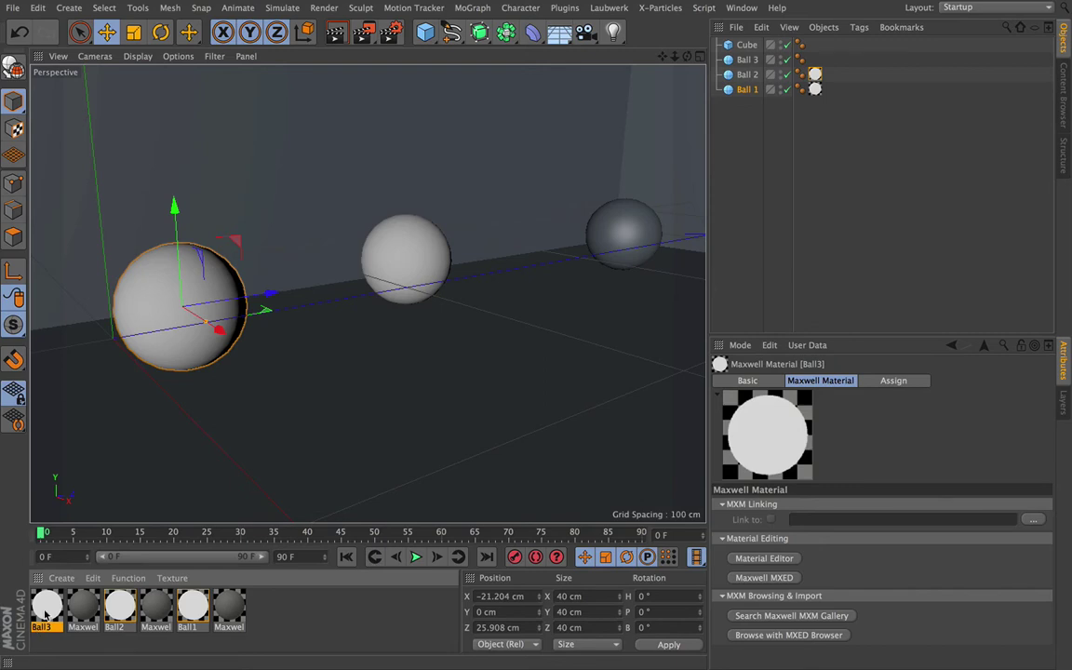
pyautogui.moveTo(45, 615); pyautogui.dragTo(737, 60)
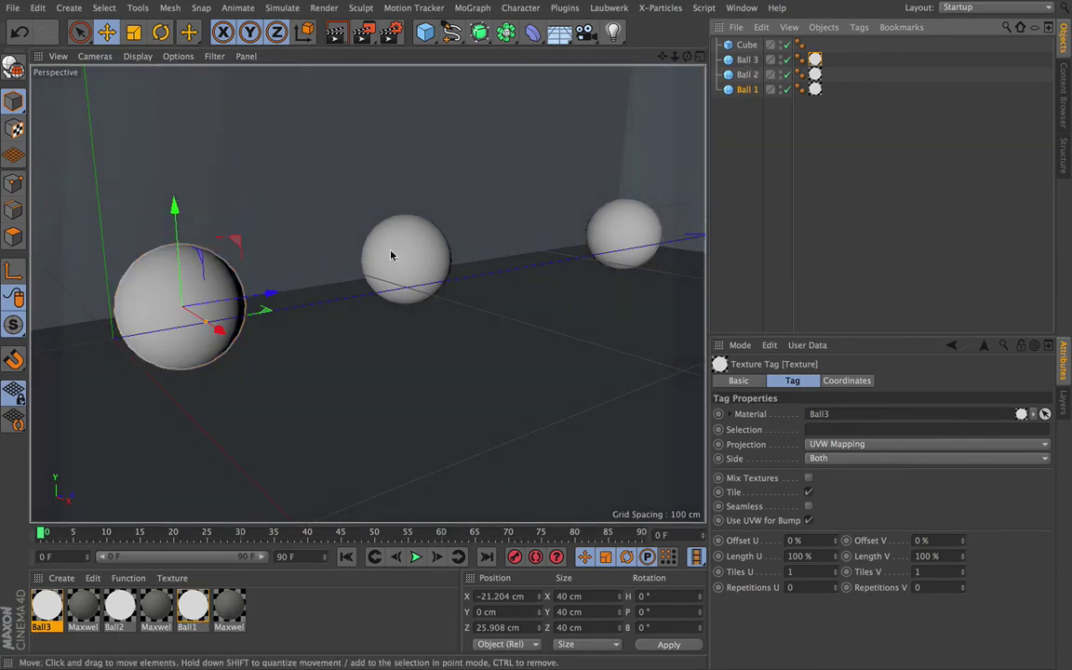
# Render the scene to the Picture Viewer to check the camera framing of the balls, and close the viewer.
pyautogui.click(367, 32)
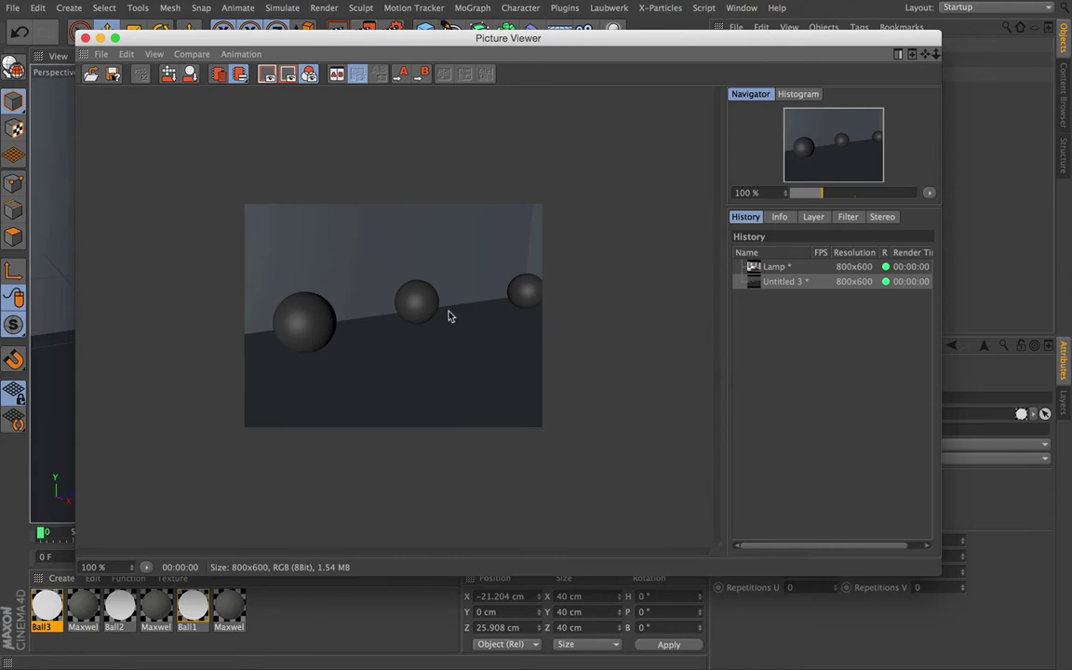
pyautogui.click(85, 39)
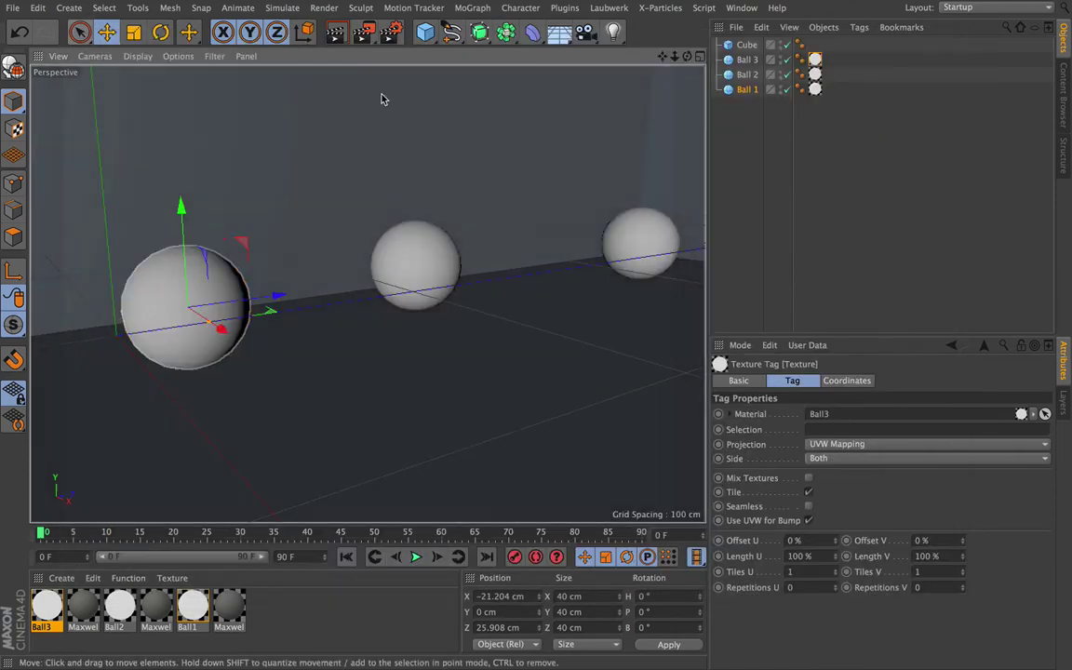
# Add a Maxwell Scene object to the project.
pyautogui.click(563, 9)
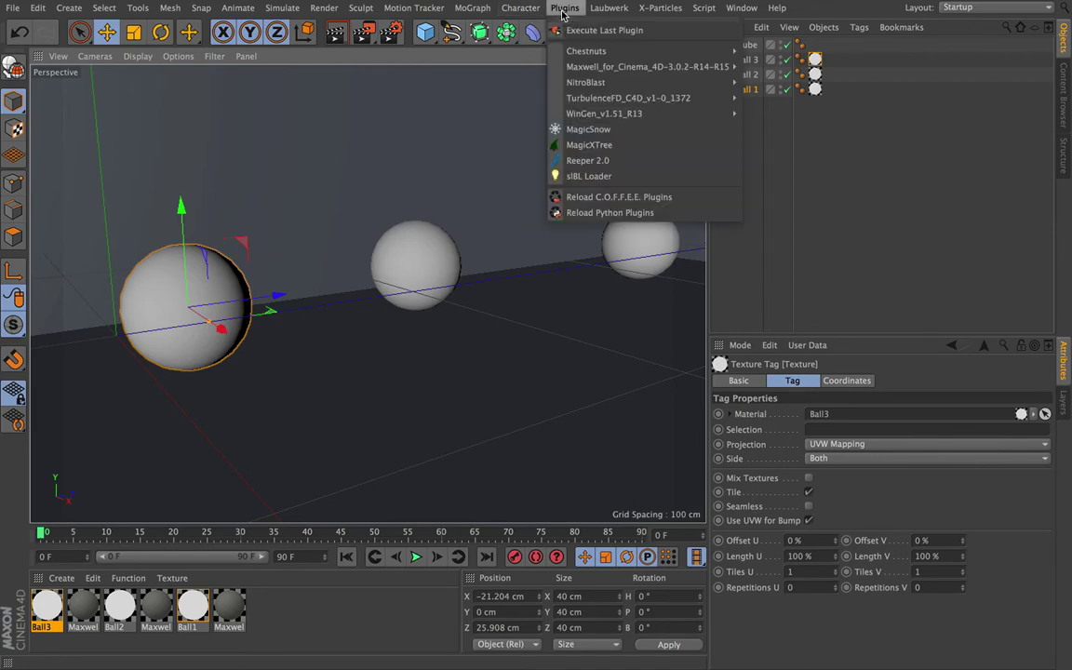
pyautogui.moveTo(606, 69)
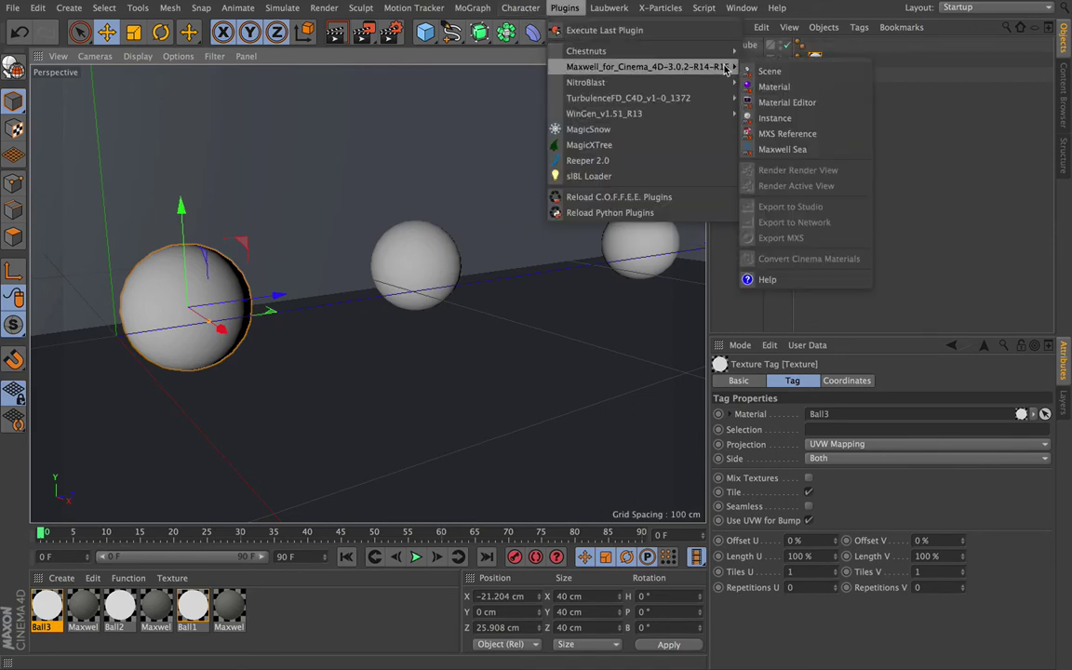
pyautogui.click(777, 78)
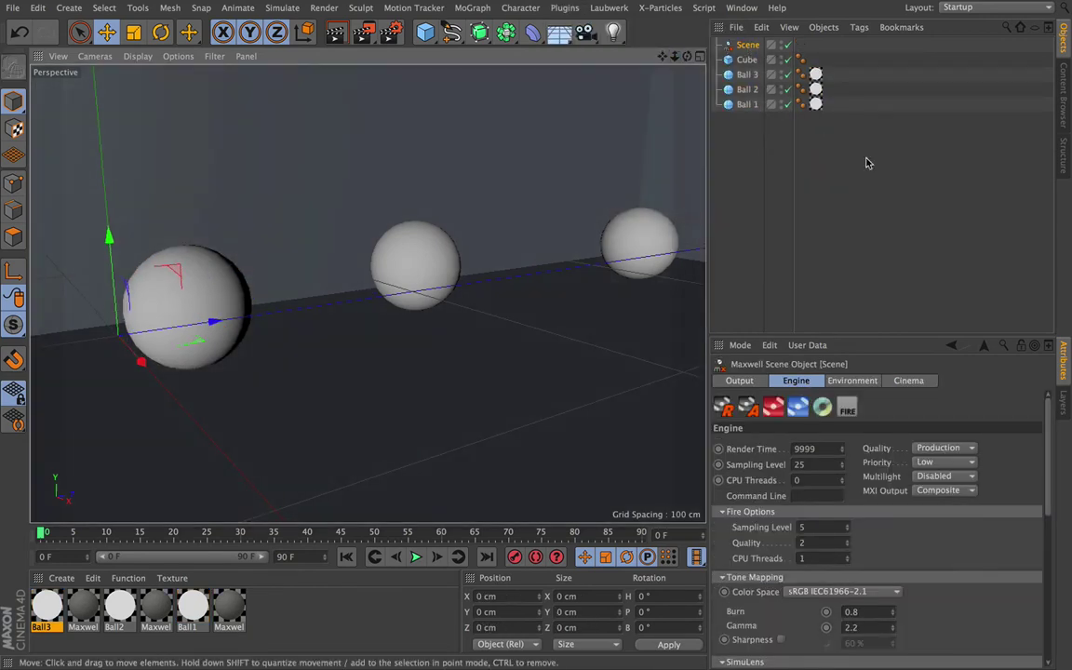
# Preview the scene with Maxwell Fire and close the preview window.
pyautogui.click(847, 411)
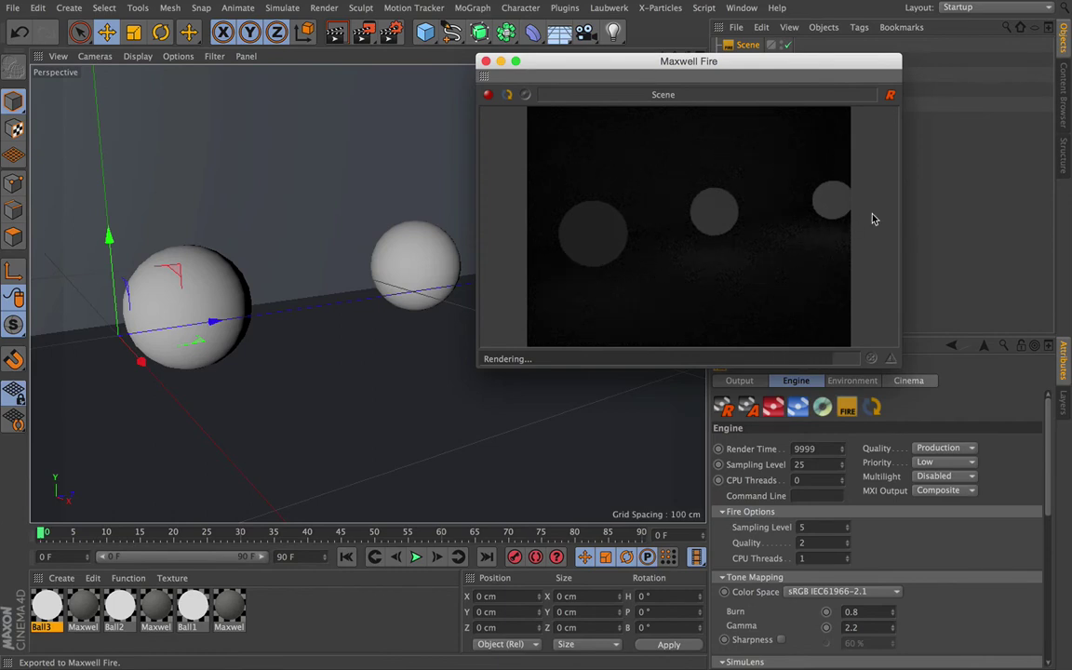
pyautogui.click(485, 62)
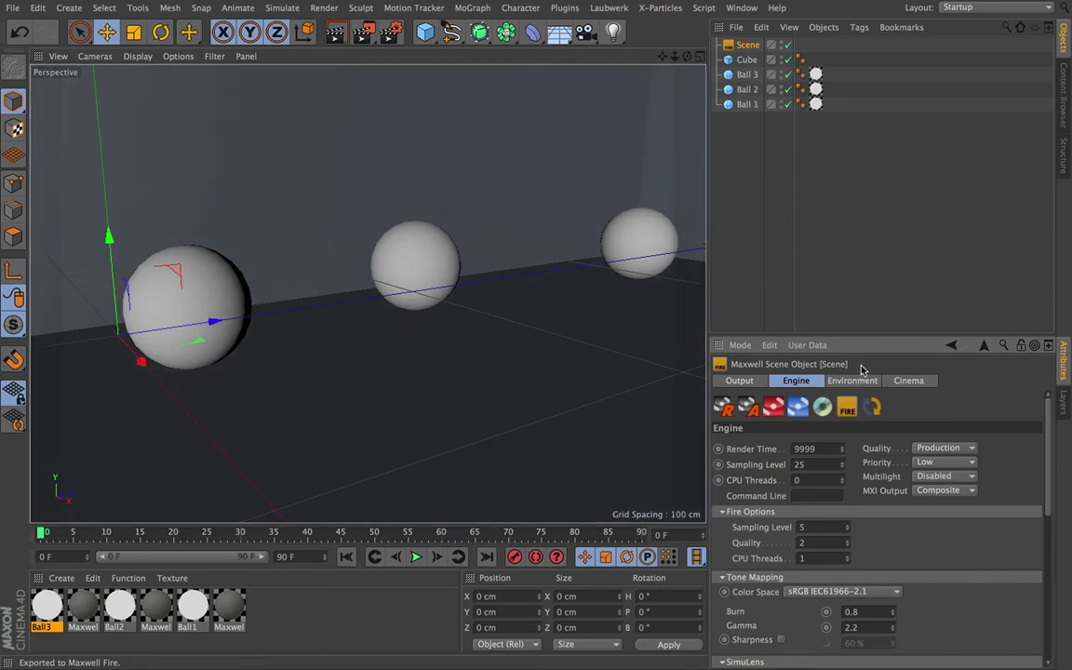
# Set the Maxwell Scene's engine to 4 CPU threads and its Multilight mode to Intensity.
pyautogui.click(756, 385)
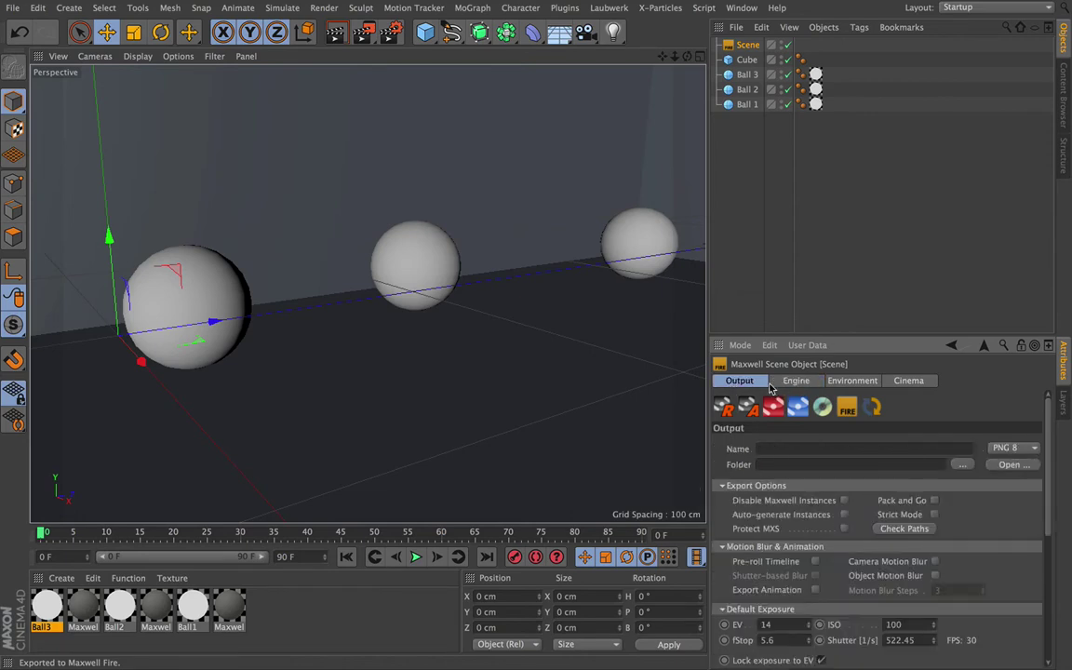
pyautogui.click(798, 386)
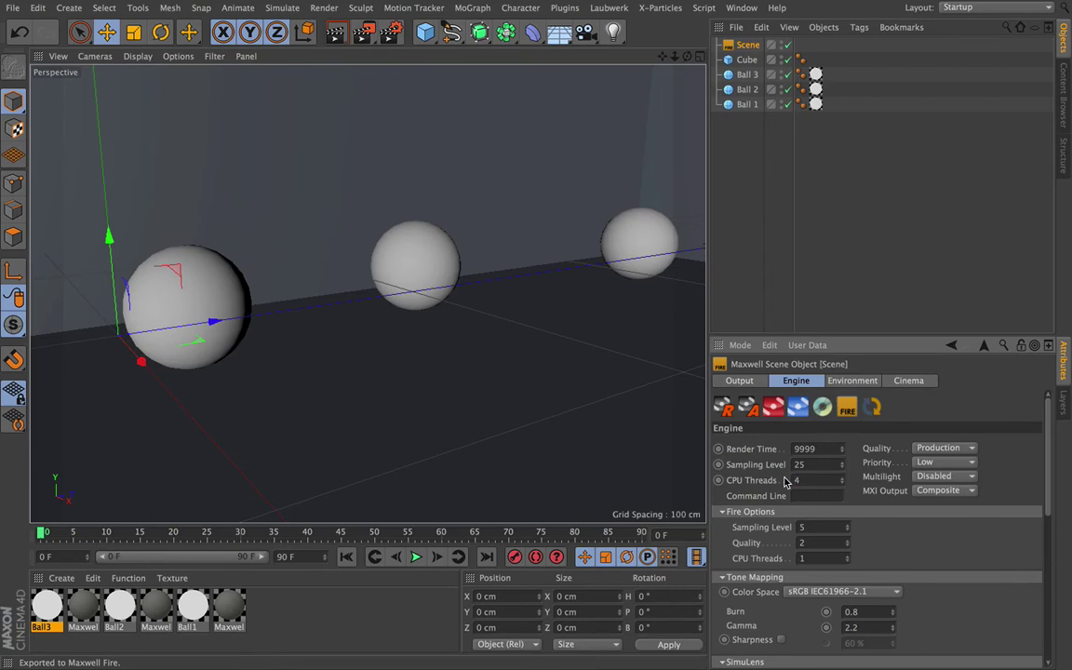
pyautogui.click(798, 481)
pyautogui.write('1')
pyautogui.click(956, 480)
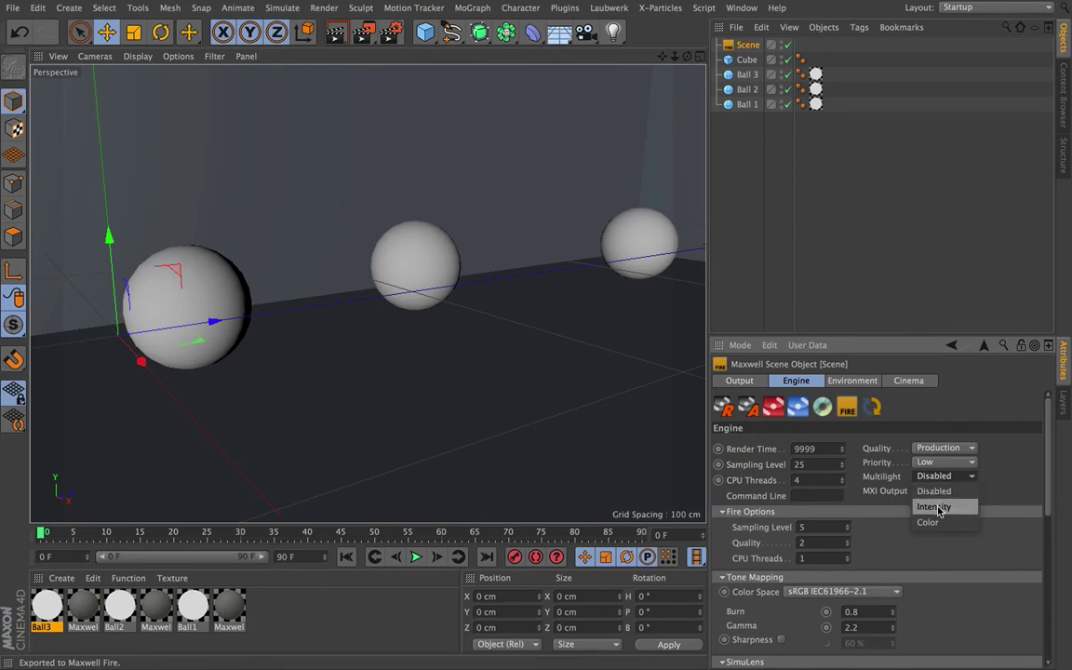
pyautogui.click(935, 507)
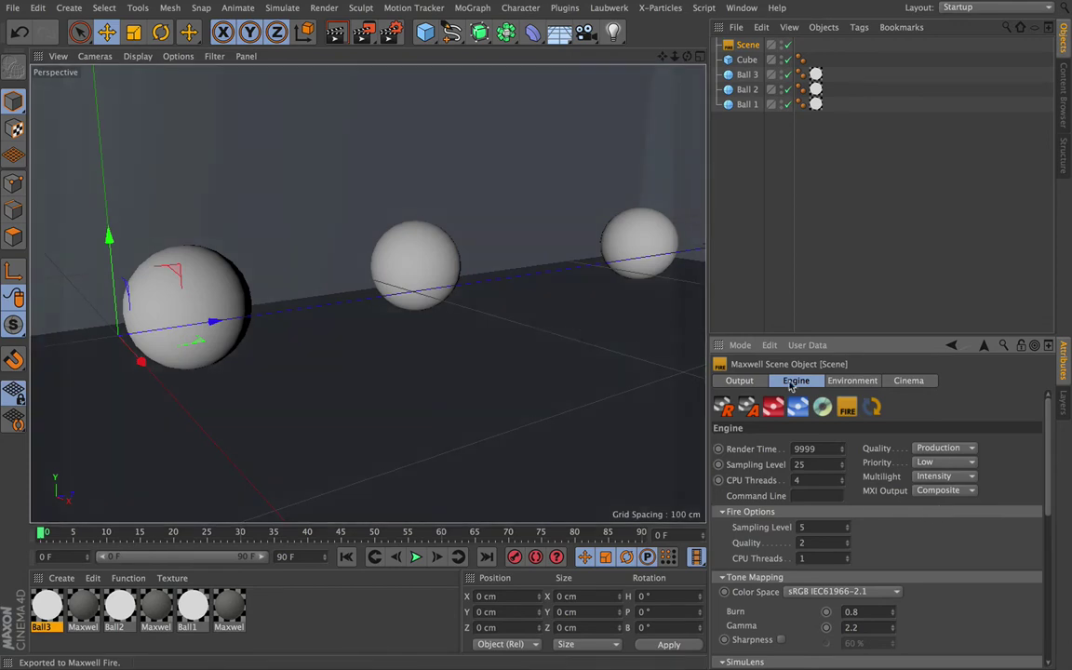
# Render the scene in Maxwell Render and stop the render once the sampling level passes 7.
pyautogui.click(724, 410)
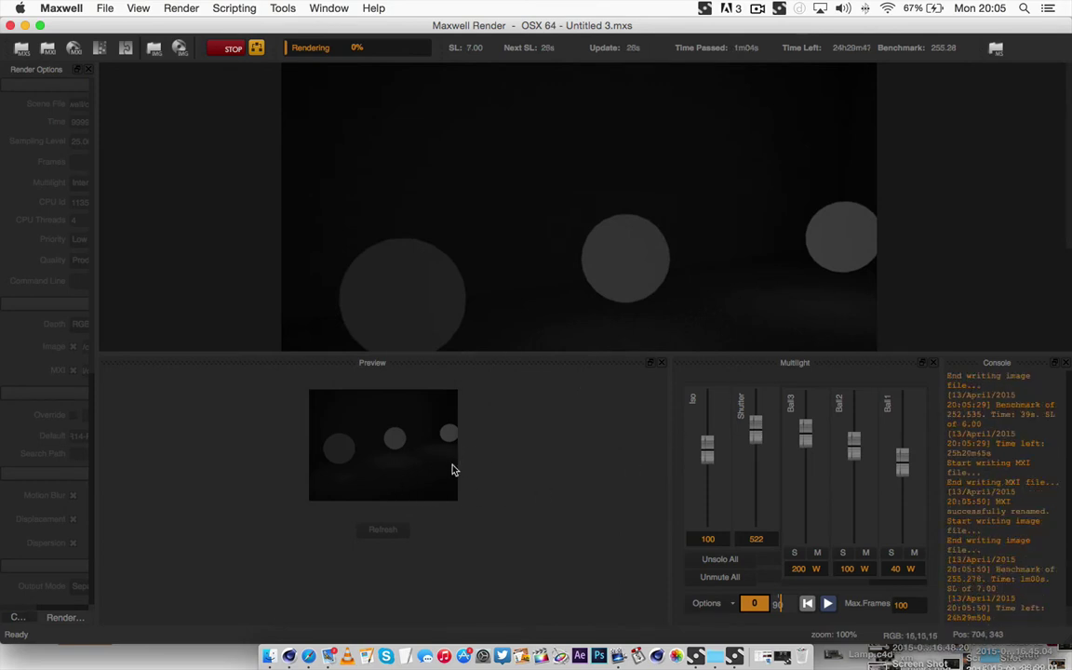
pyautogui.click(233, 50)
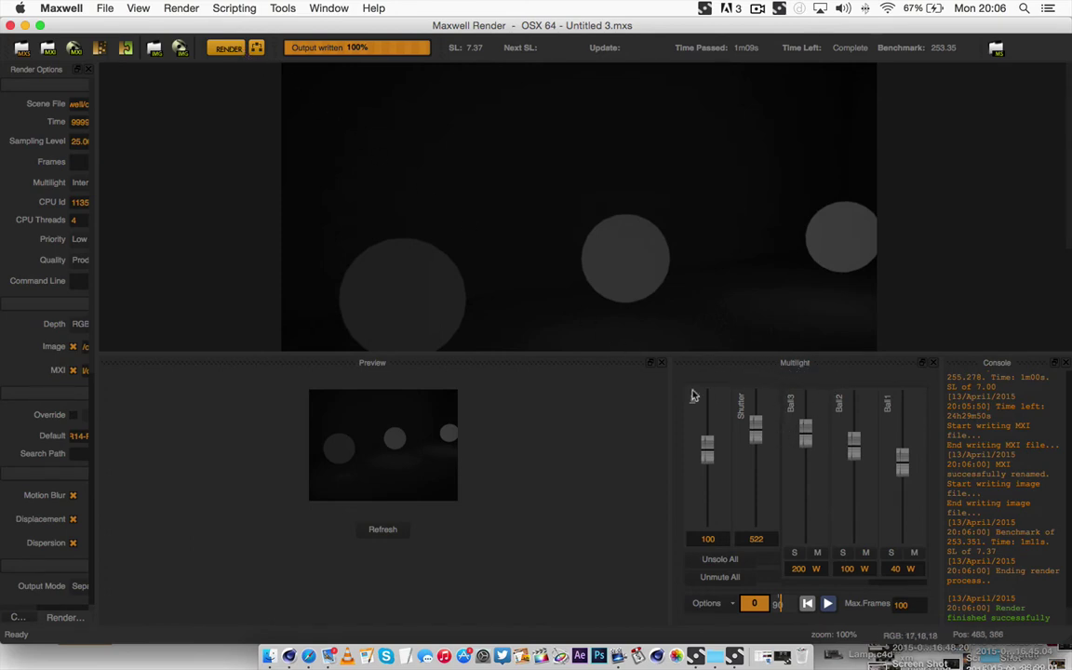
# Widen the Multilight panel and raise the Ball3, Ball2 and Ball1 emitters to 1000 W each, refreshing the render after every change.
pyautogui.moveTo(670, 418); pyautogui.dragTo(558, 412)
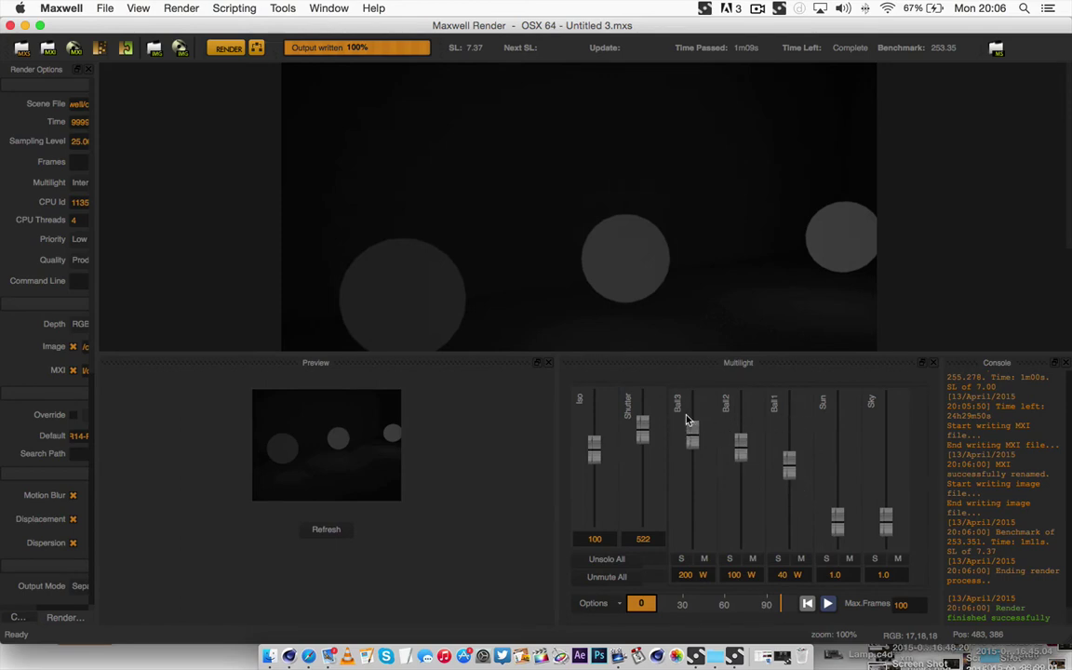
pyautogui.moveTo(689, 421)
pyautogui.moveTo(695, 436); pyautogui.dragTo(691, 401)
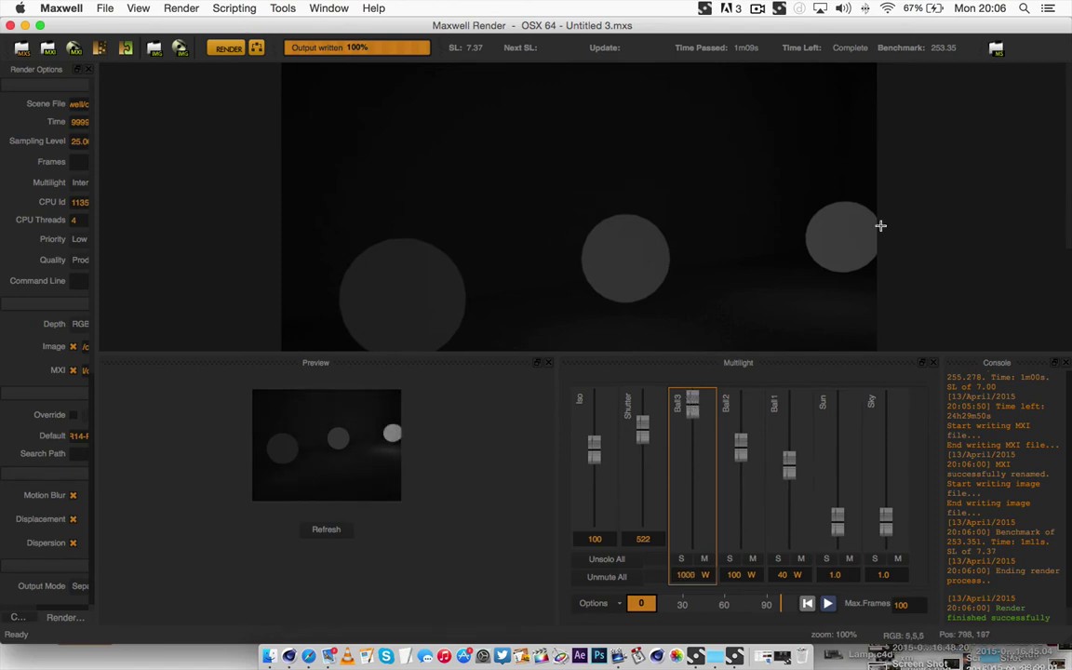
pyautogui.click(326, 530)
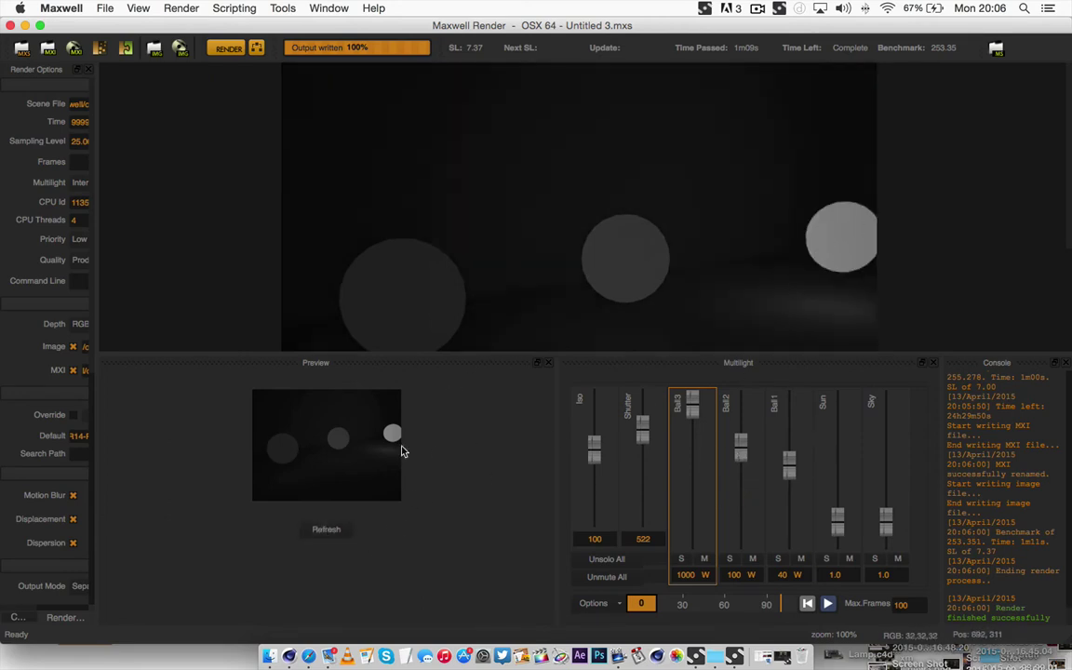
pyautogui.moveTo(741, 447); pyautogui.dragTo(744, 400)
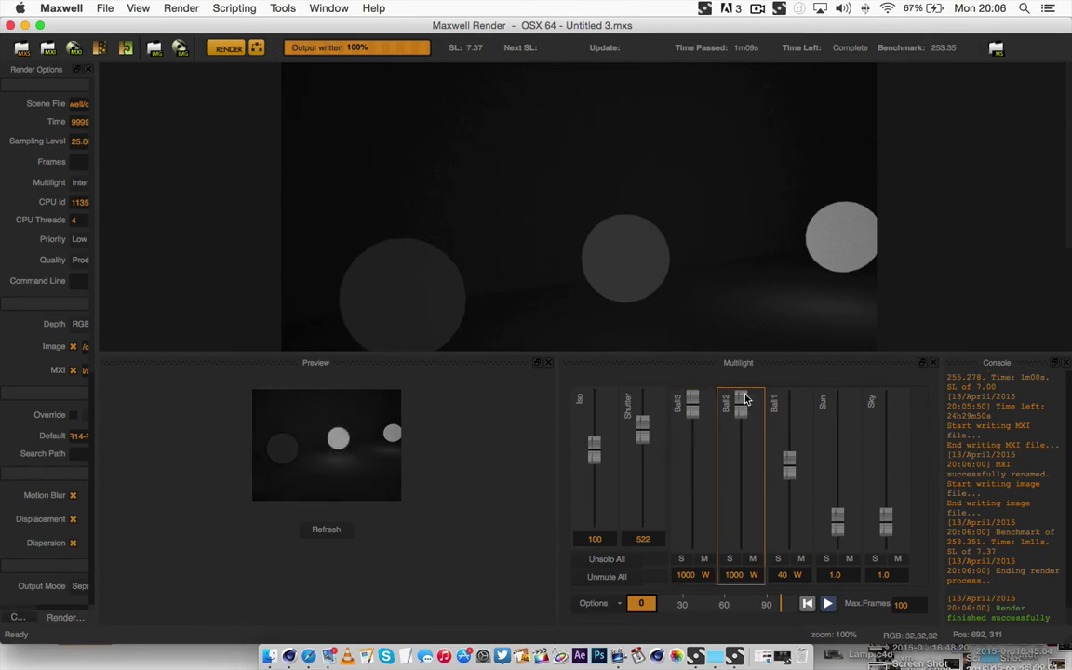
pyautogui.click(337, 533)
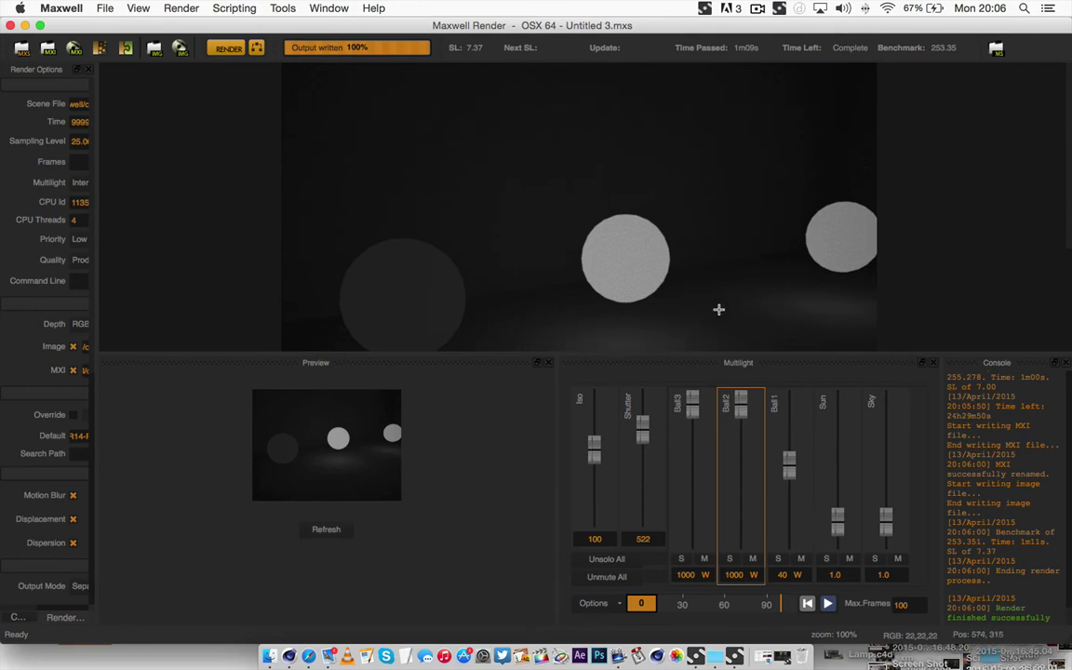
pyautogui.moveTo(789, 463); pyautogui.dragTo(786, 391)
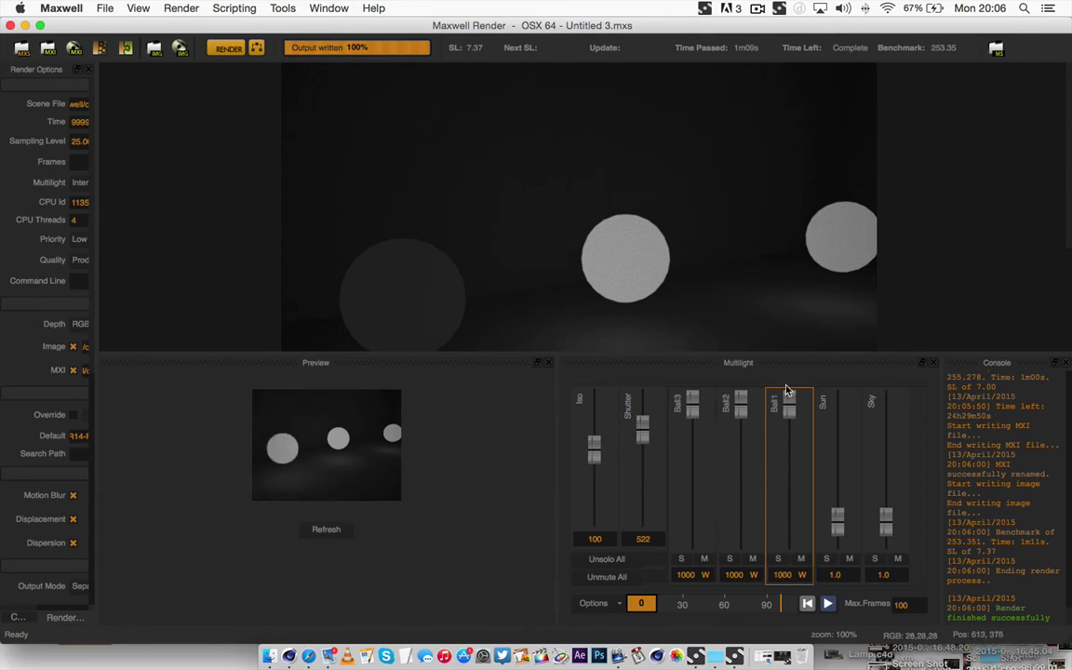
pyautogui.click(323, 532)
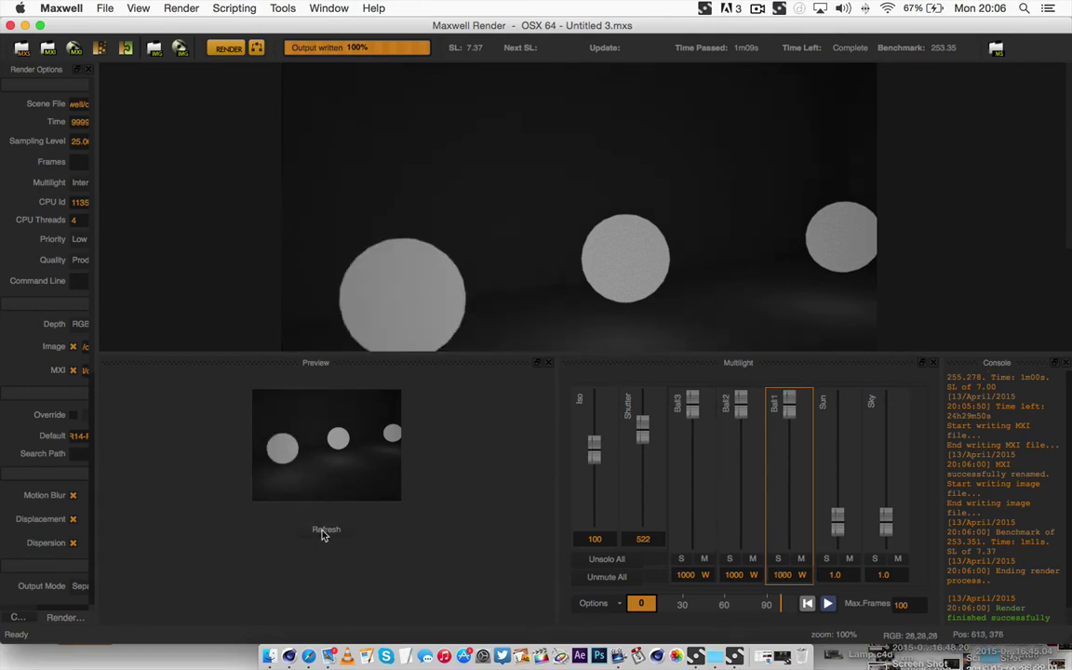
# Raise the Multilight ISO to about 319, refresh the render, and compare the image full screen before and after the change.
pyautogui.press('f')
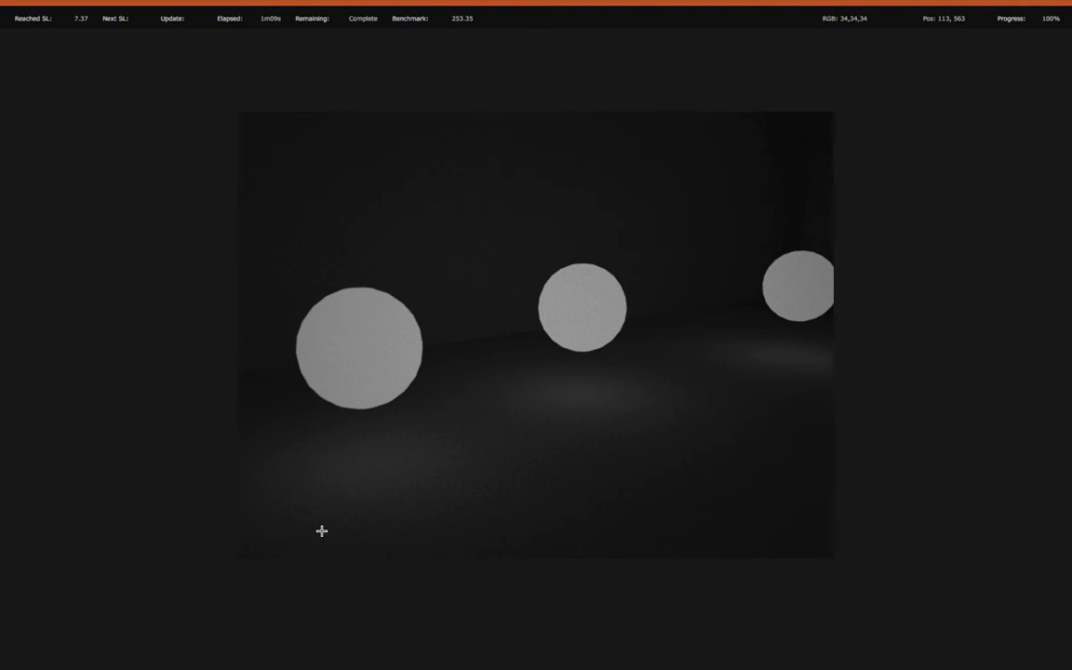
pyautogui.press('f')
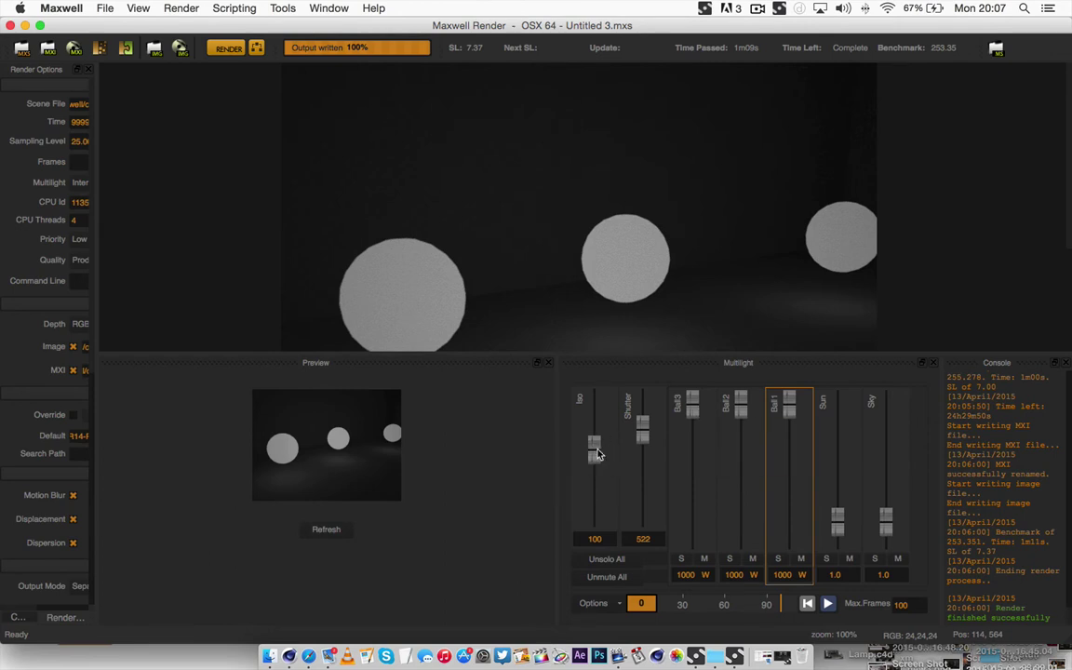
pyautogui.moveTo(599, 454); pyautogui.dragTo(599, 440)
pyautogui.click(328, 530)
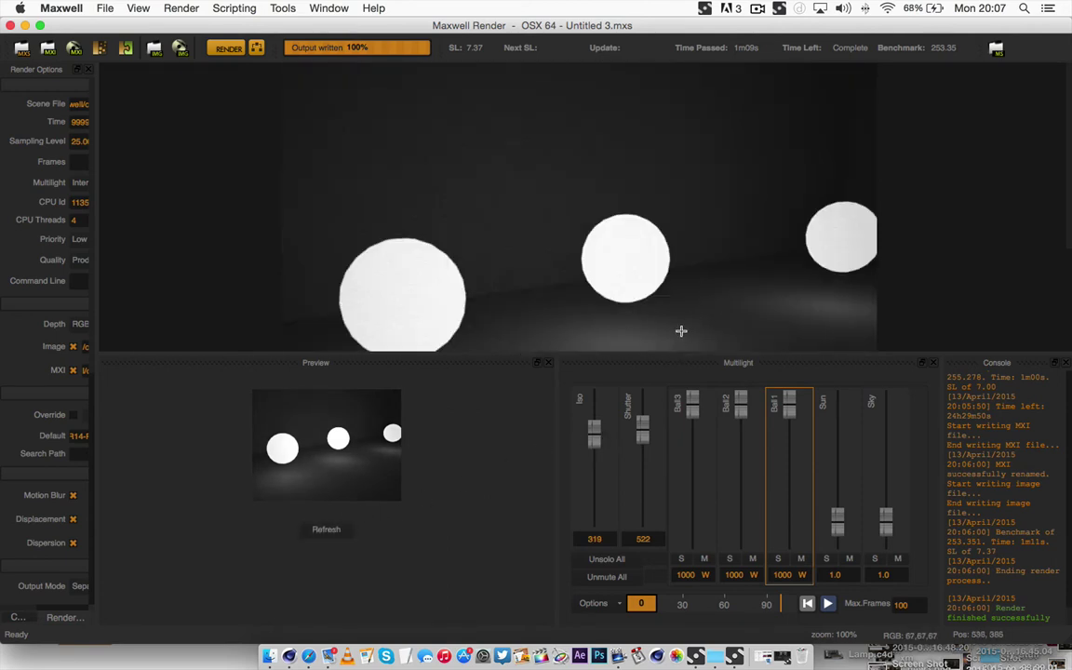
pyautogui.hotkey('ctrl', 'f')
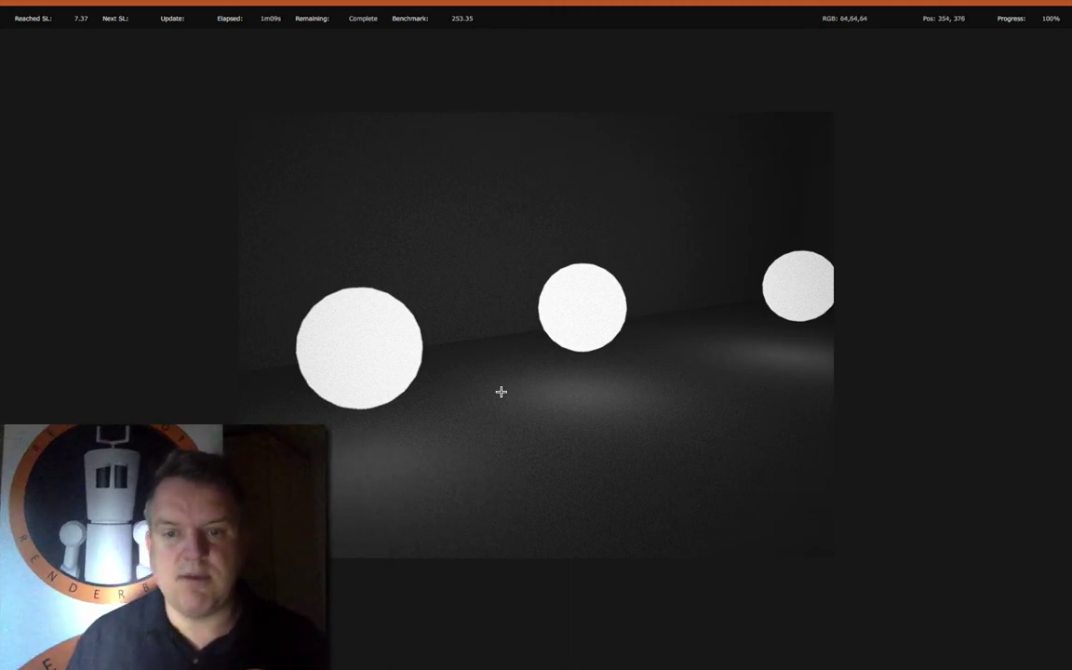
pyautogui.hotkey('ctrl', 'f')
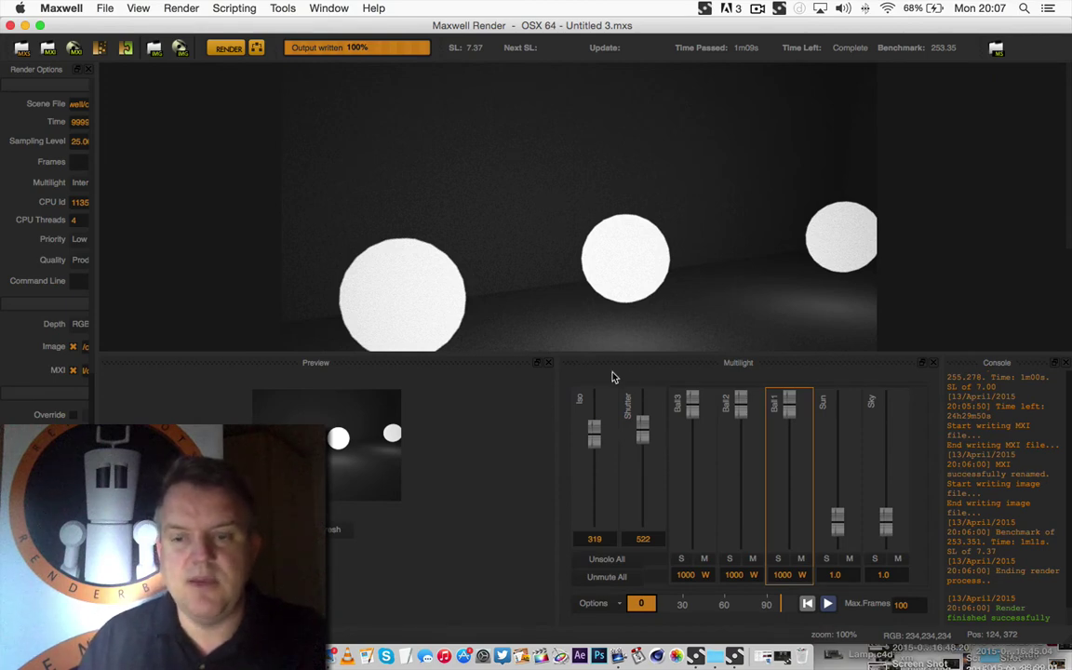
# Lower the Ball2 emitter to about 97 W and the Ball1 emitter to about 251 W, and refresh the render.
pyautogui.moveTo(744, 410); pyautogui.dragTo(742, 448)
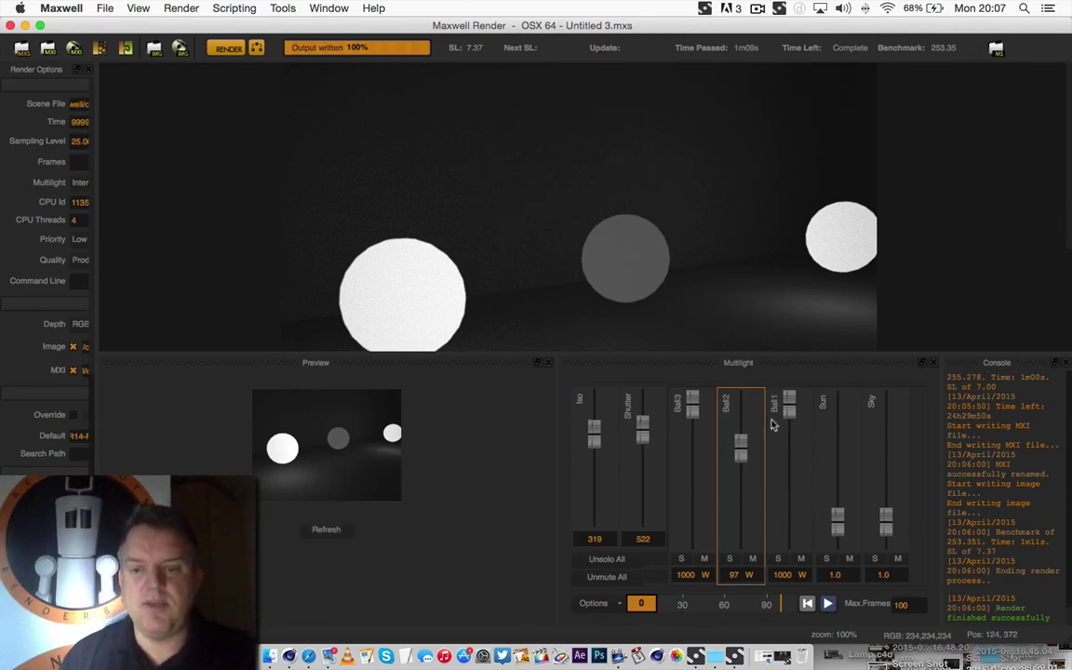
pyautogui.moveTo(790, 401); pyautogui.dragTo(789, 426)
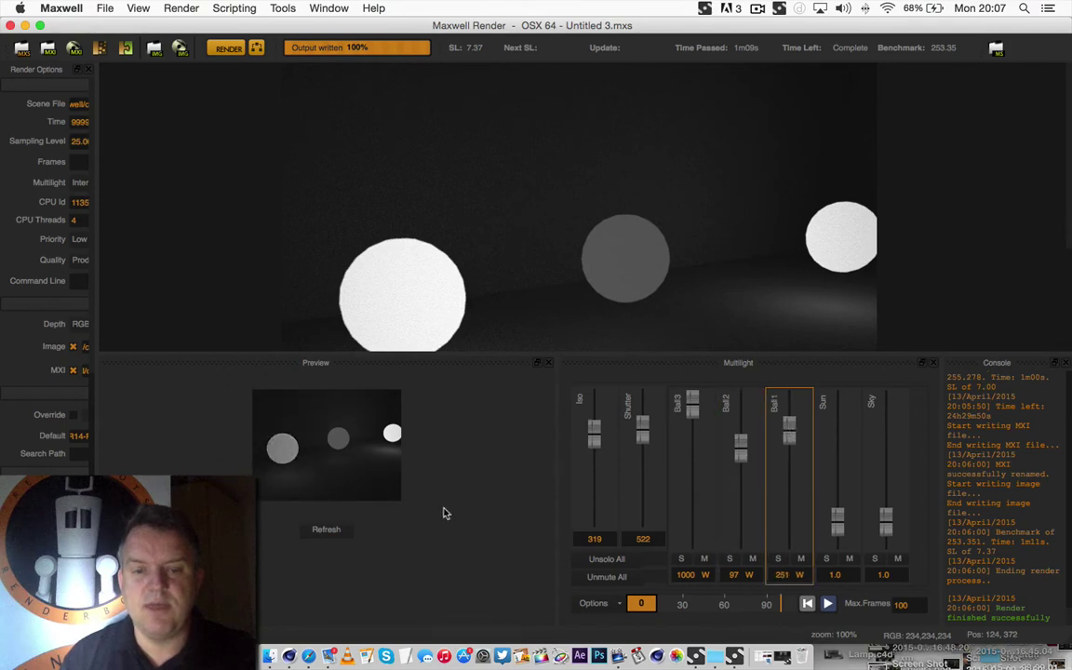
pyautogui.click(318, 530)
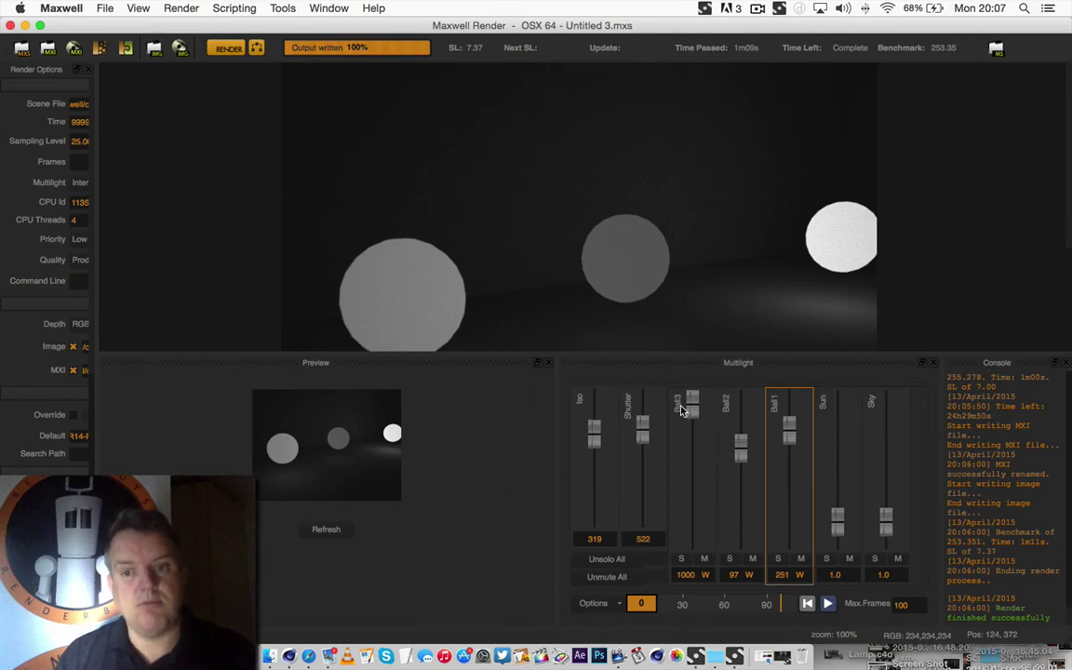
# Save the rendered image as a JPG named test on Macintosh HD.
pyautogui.click(106, 9)
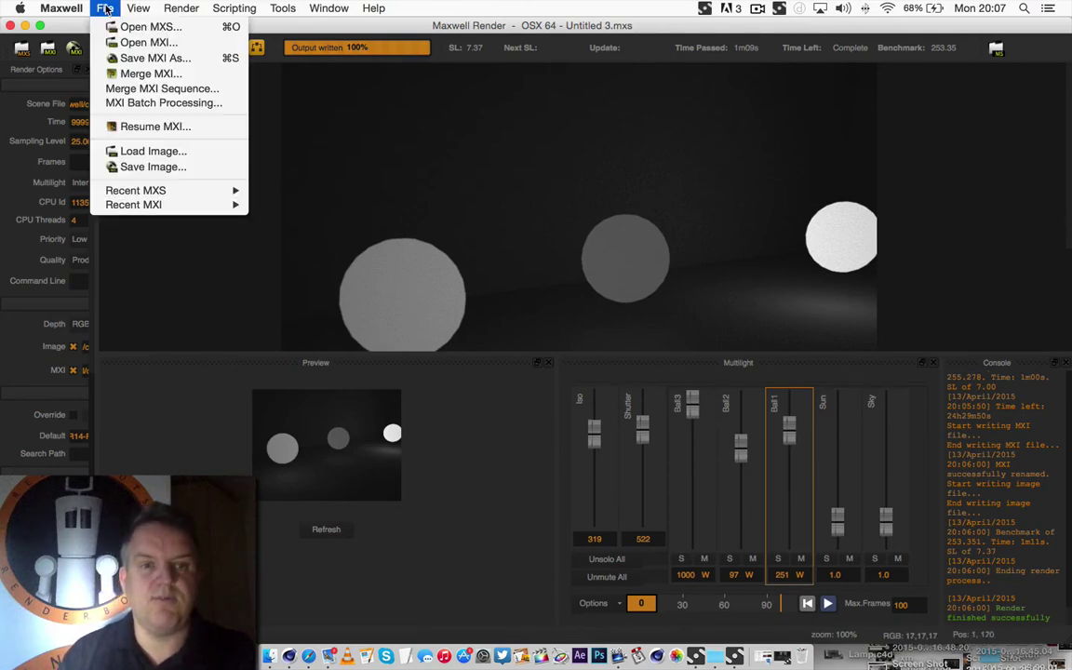
pyautogui.click(151, 169)
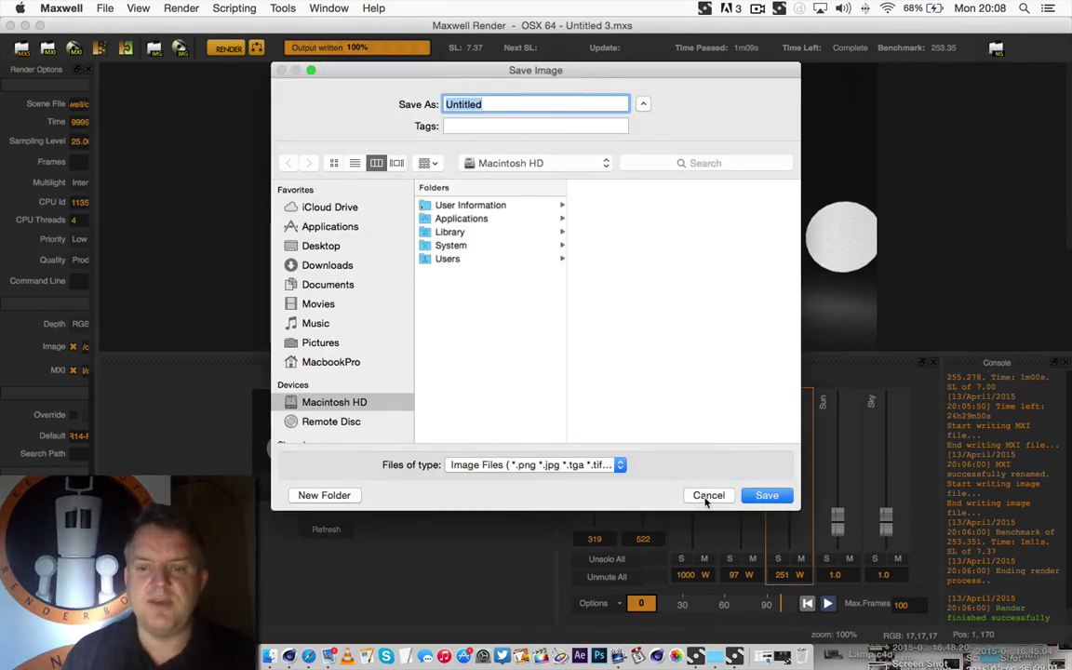
pyautogui.click(503, 468)
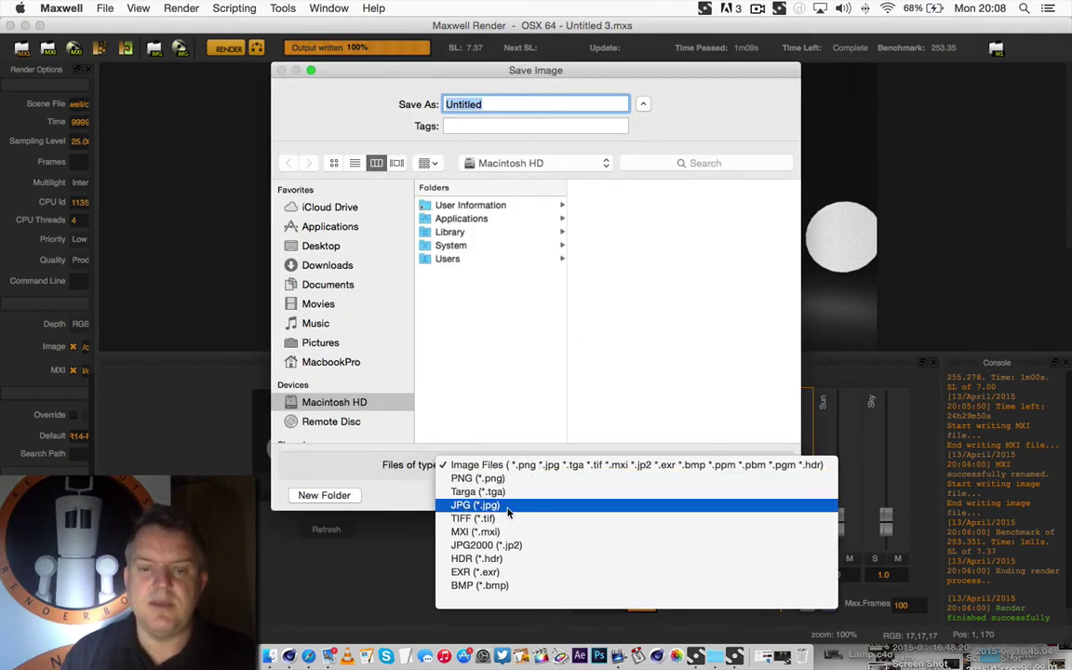
pyautogui.click(507, 506)
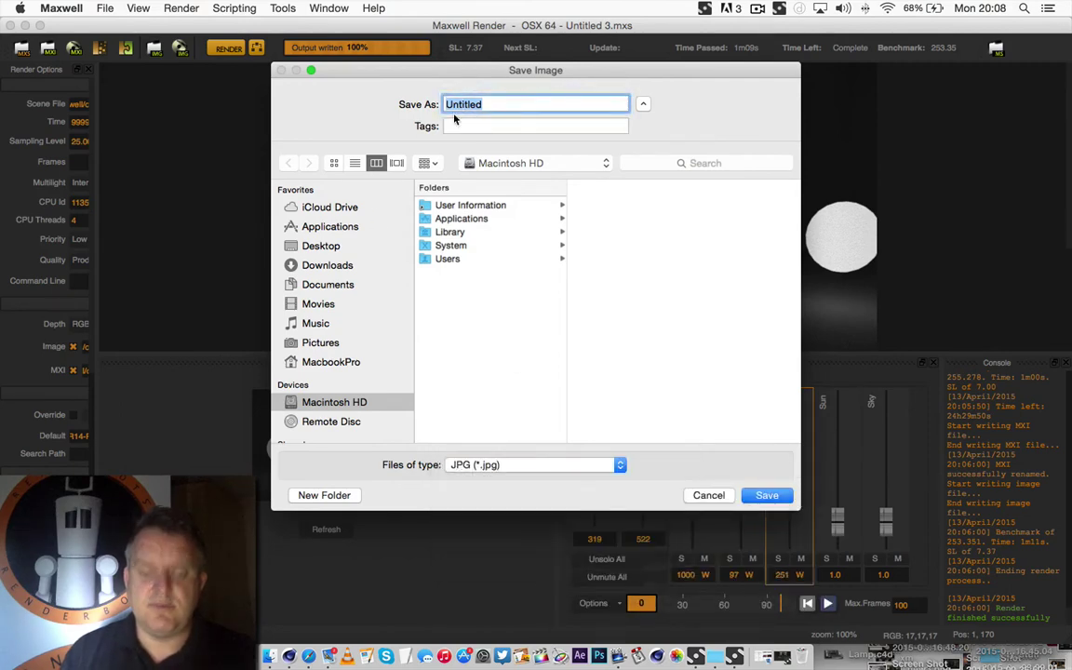
pyautogui.write('test')
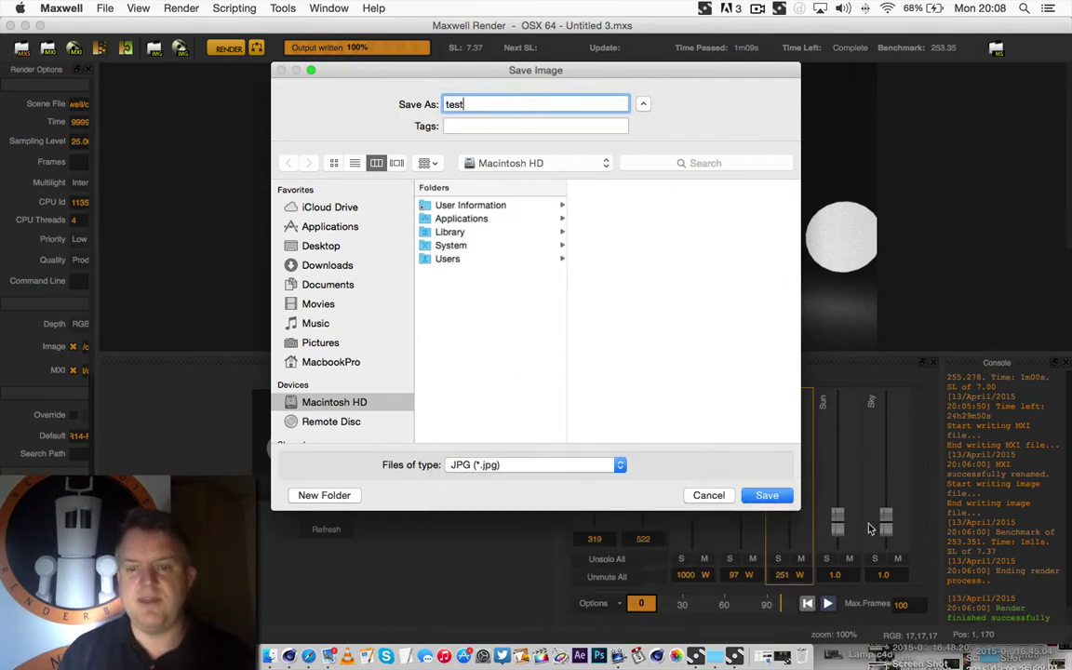
pyautogui.click(766, 495)
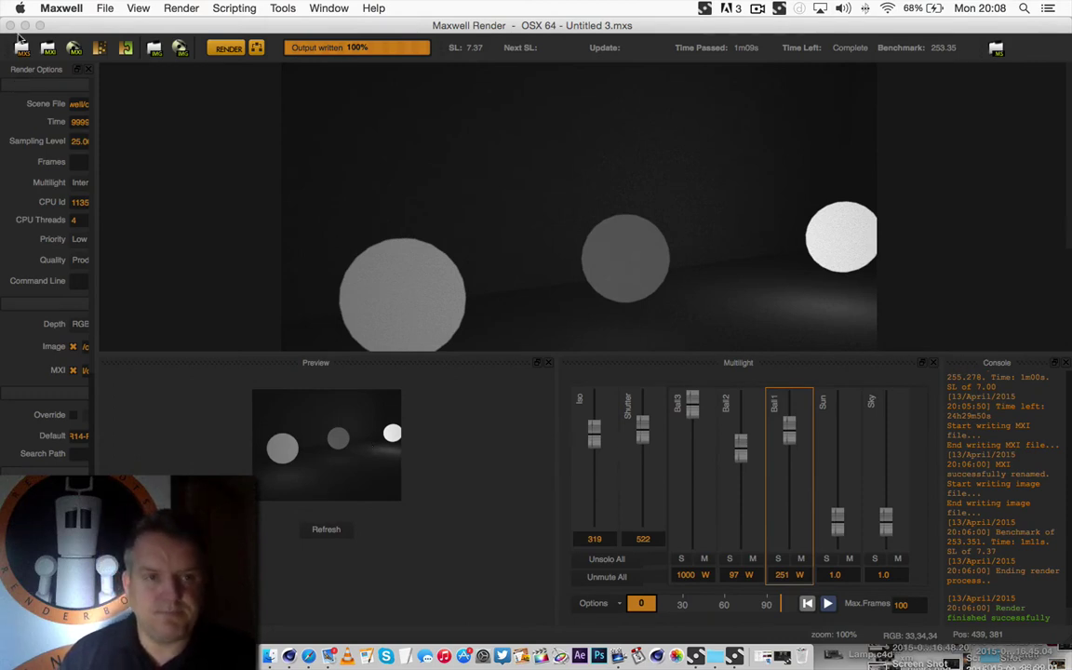
# Quit Maxwell Render and return to the Cinema 4D scene.
pyautogui.click(48, 8)
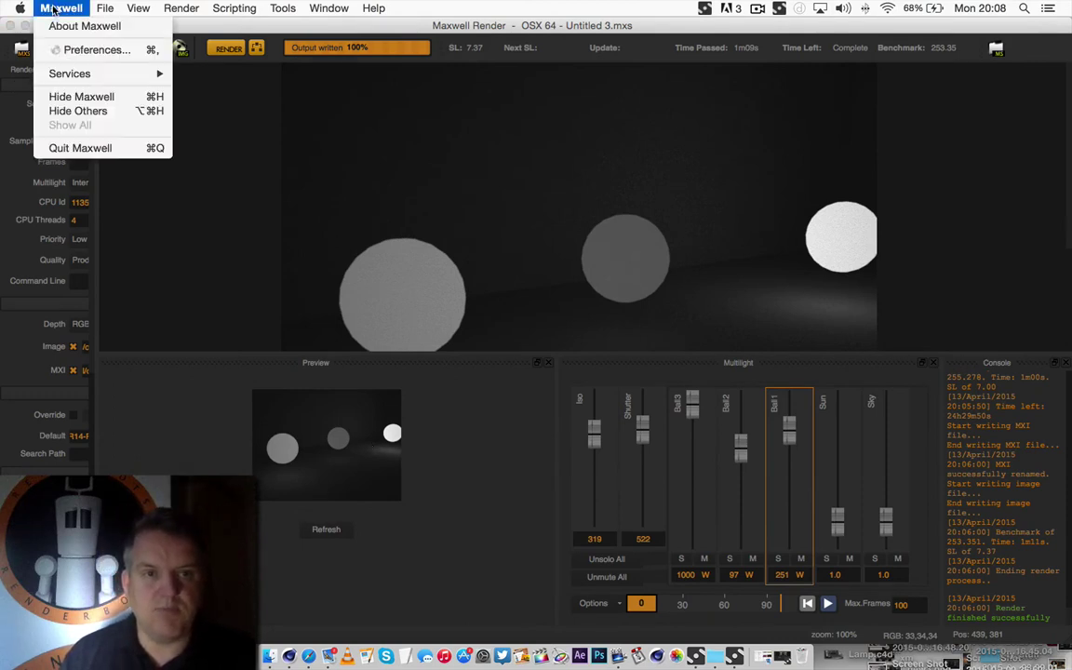
pyautogui.click(78, 147)
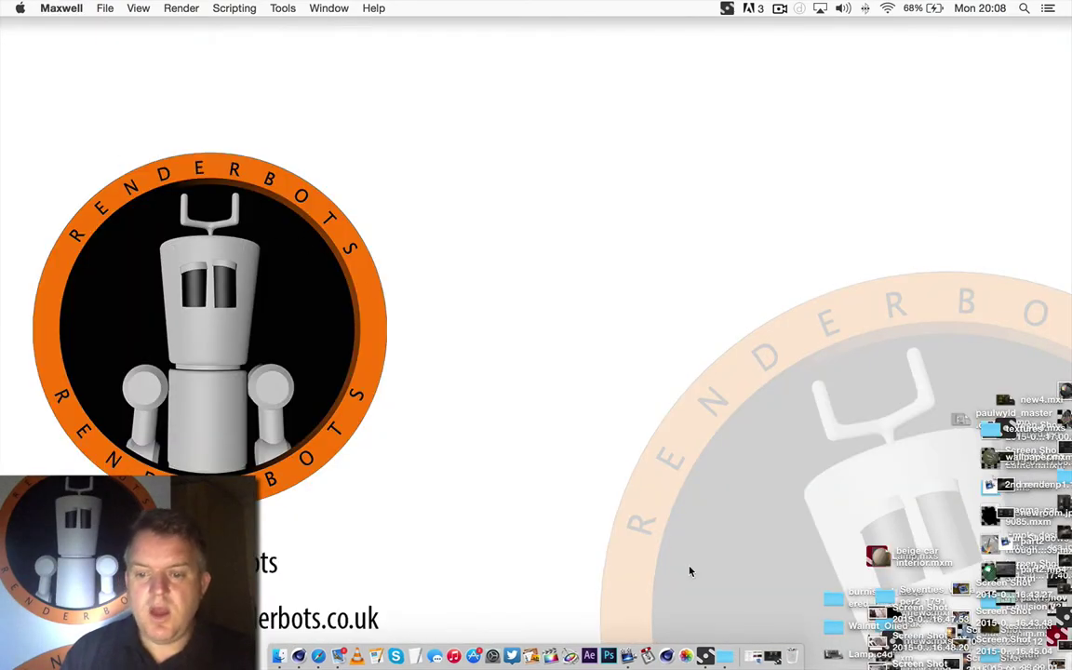
pyautogui.click(443, 656)
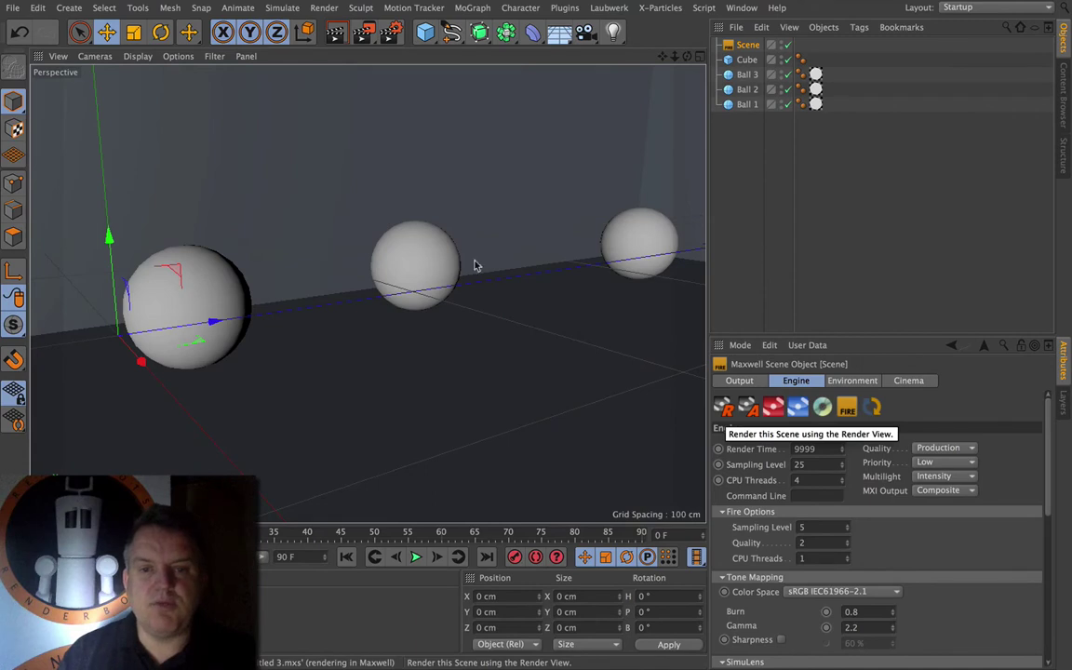
# Set the scene's Multilight mode to Color, render it in Maxwell Render overwriting Untitled 3.mxs, and stop the render just past sampling level 7.
pyautogui.click(946, 476)
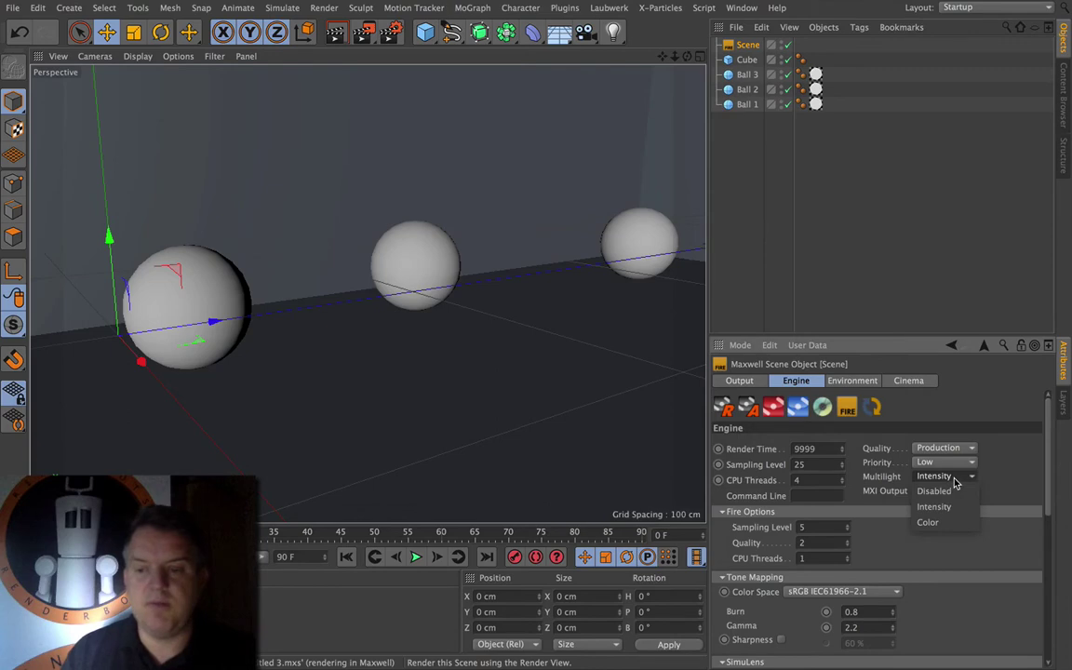
pyautogui.click(931, 522)
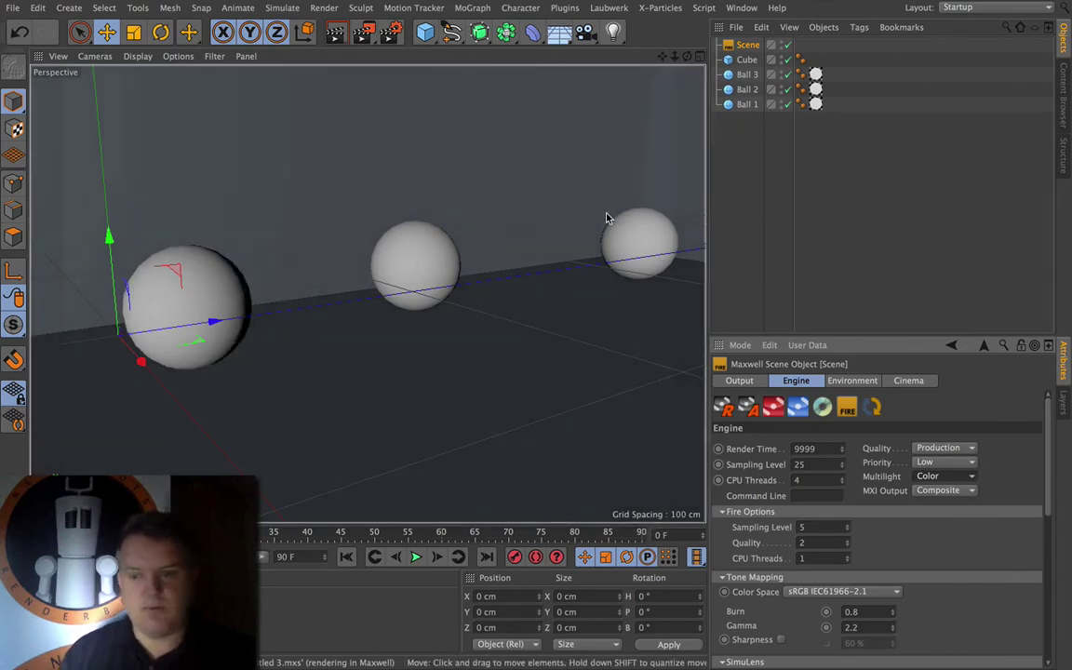
pyautogui.click(725, 409)
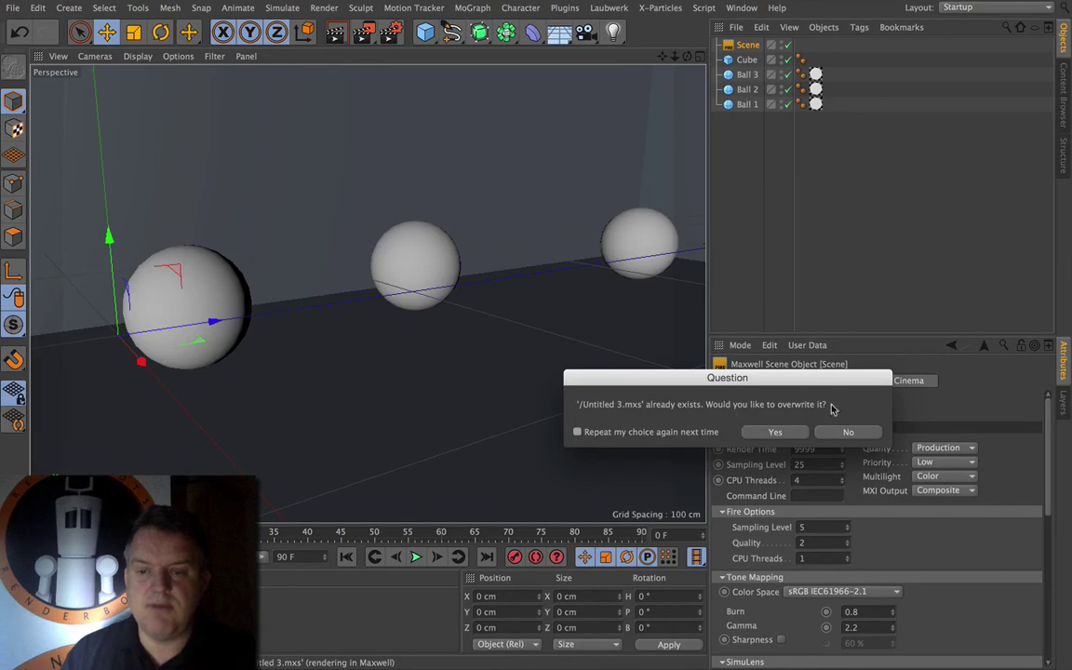
pyautogui.click(774, 432)
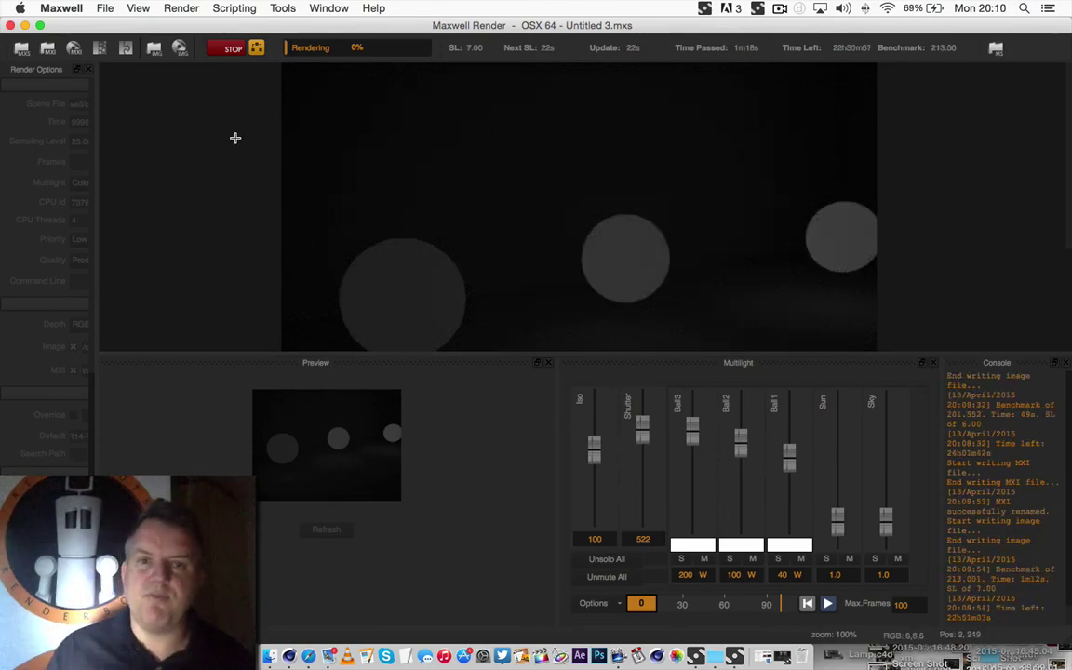
pyautogui.click(232, 49)
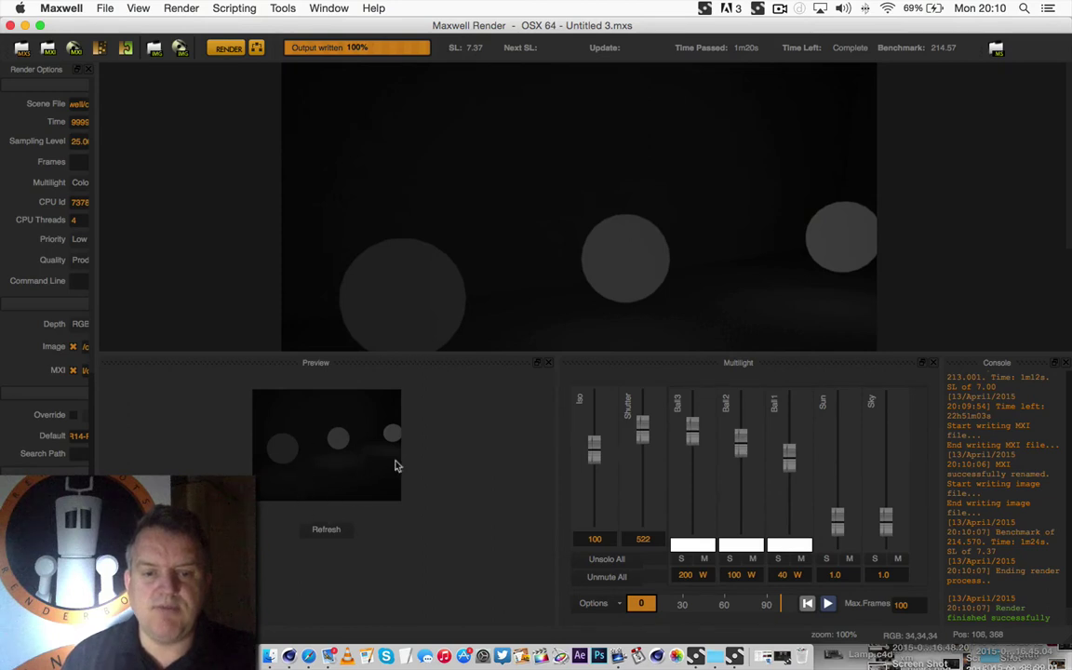
# Raise the Ball3 and Ball1 emitters to 1000 W, refreshing the render after each, and check the image full screen.
pyautogui.moveTo(692, 430); pyautogui.dragTo(693, 399)
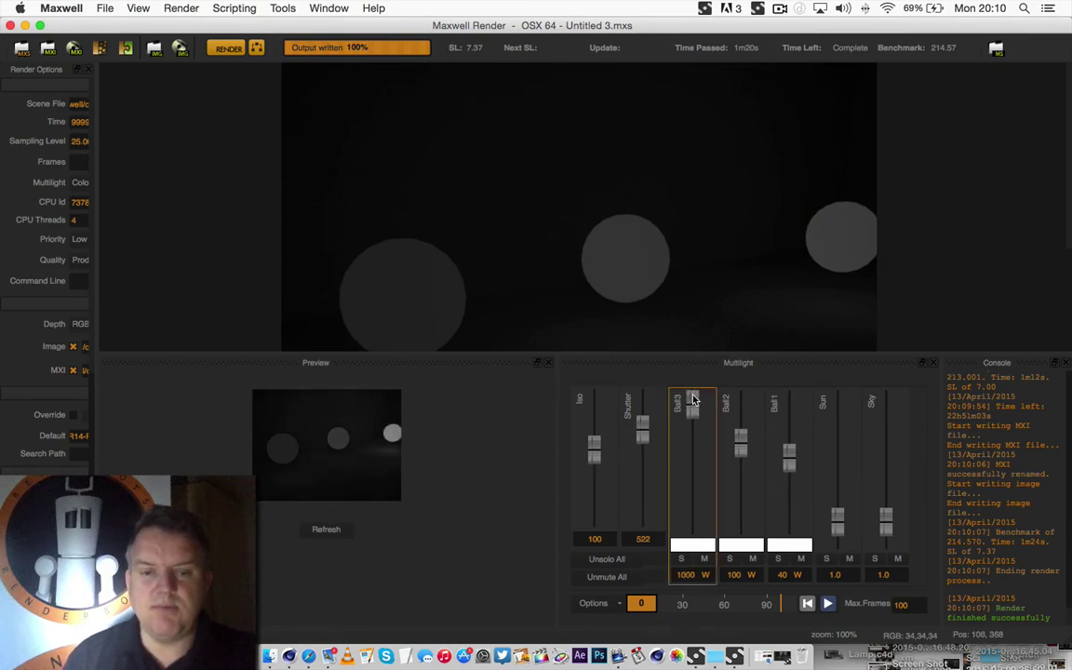
pyautogui.click(325, 531)
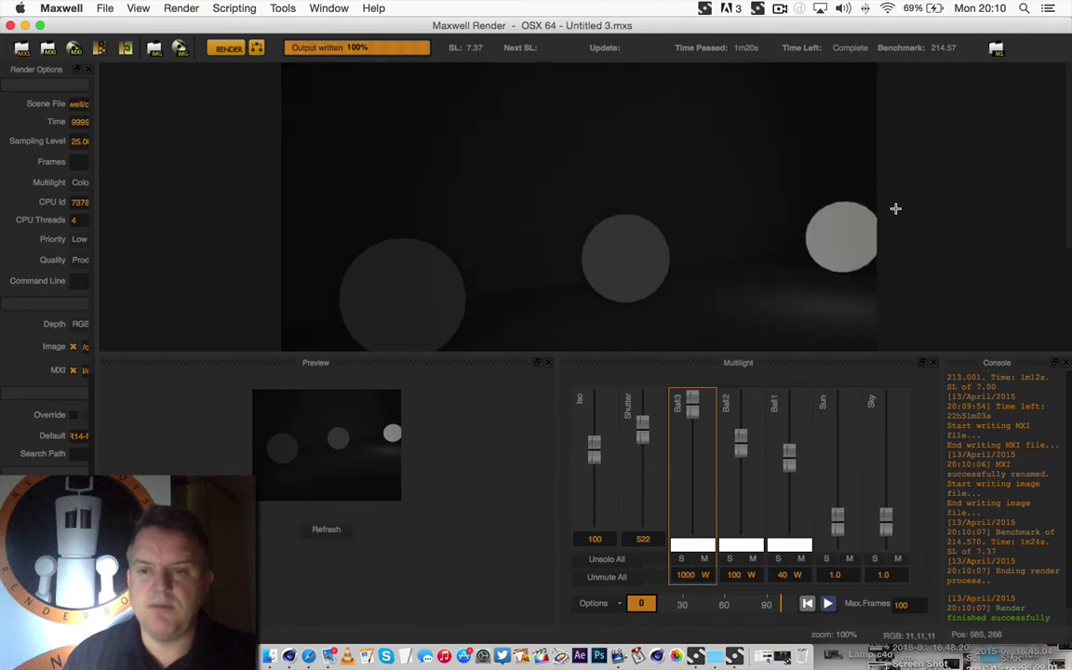
pyautogui.moveTo(790, 459); pyautogui.dragTo(789, 400)
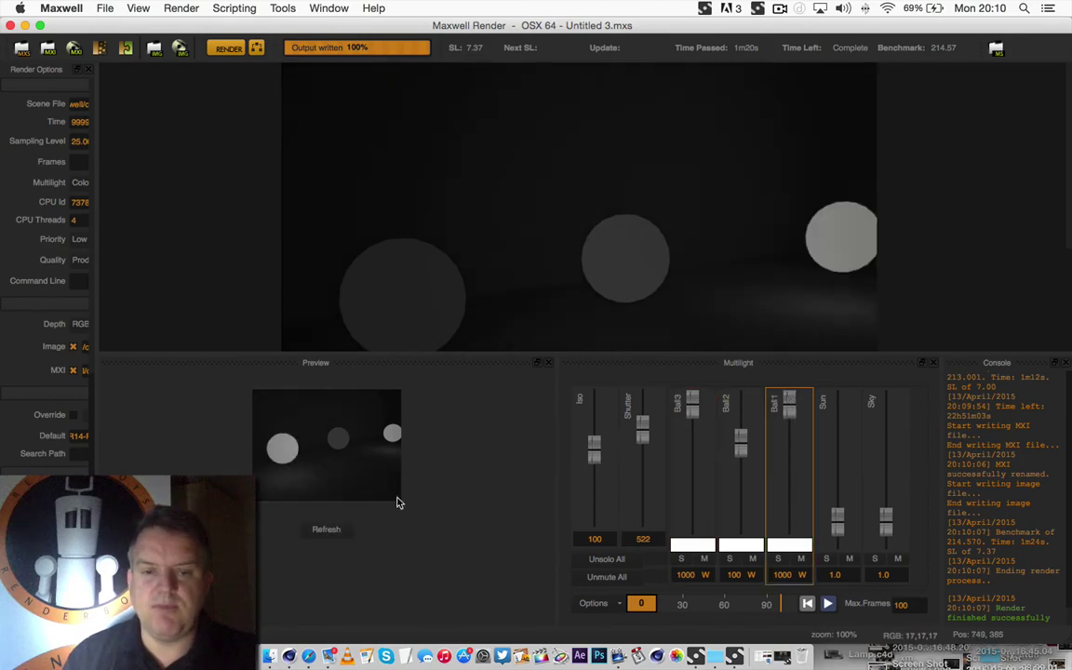
pyautogui.click(337, 528)
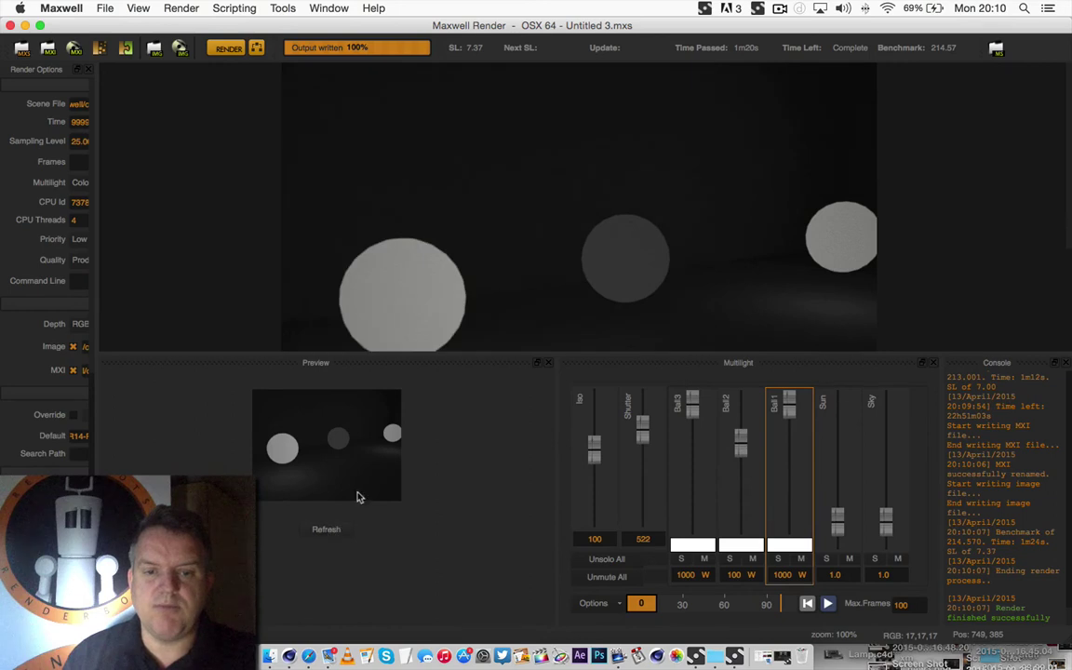
pyautogui.doubleClick(526, 261)
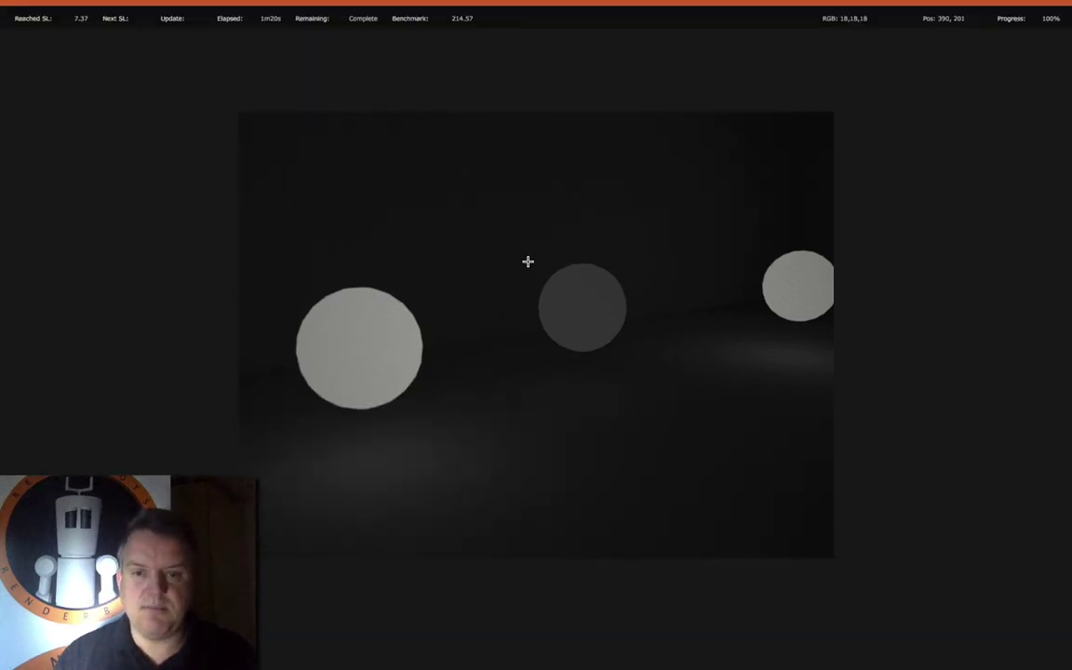
pyautogui.doubleClick(730, 330)
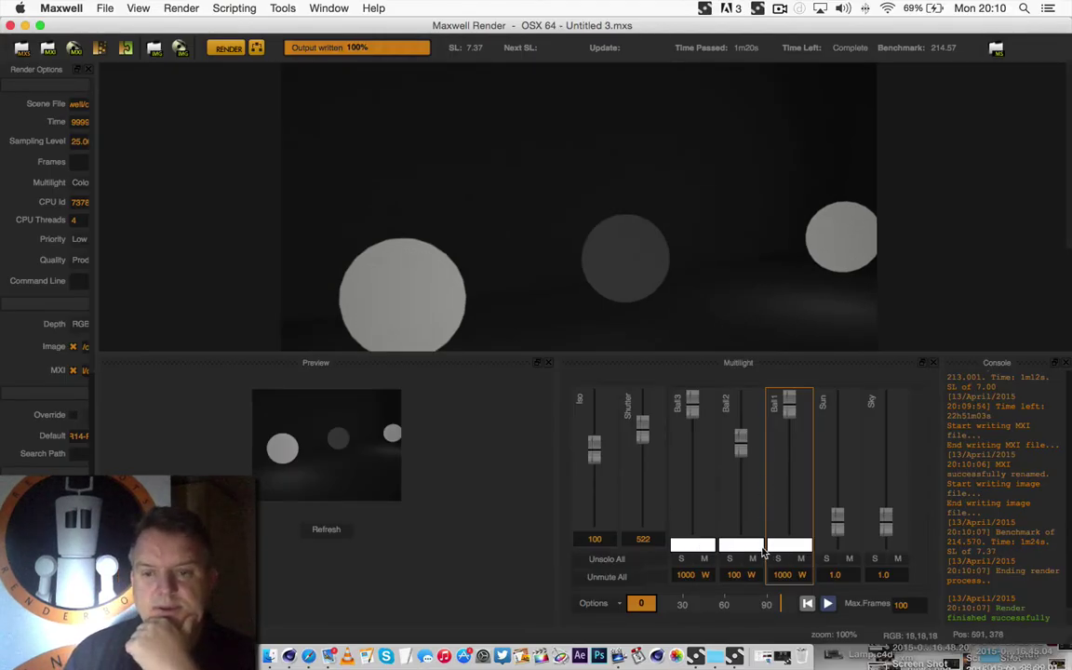
# Change the Ball3 emitter color to red (RGB 253, 0, 38) and refresh the render.
pyautogui.scroll(-1, 765, 273)
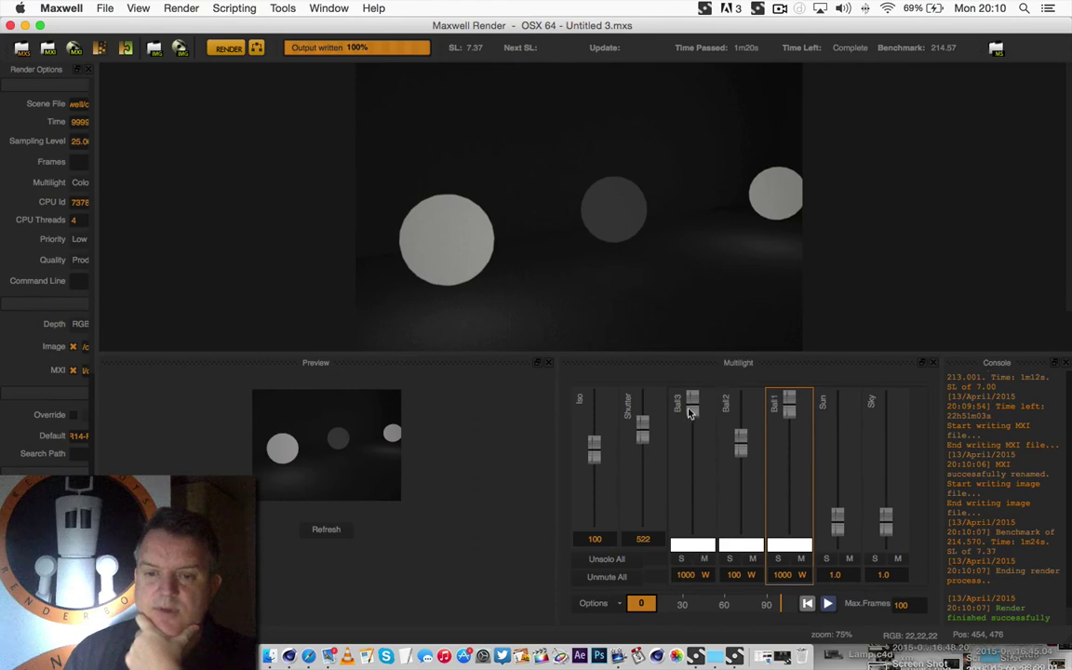
pyautogui.click(696, 547)
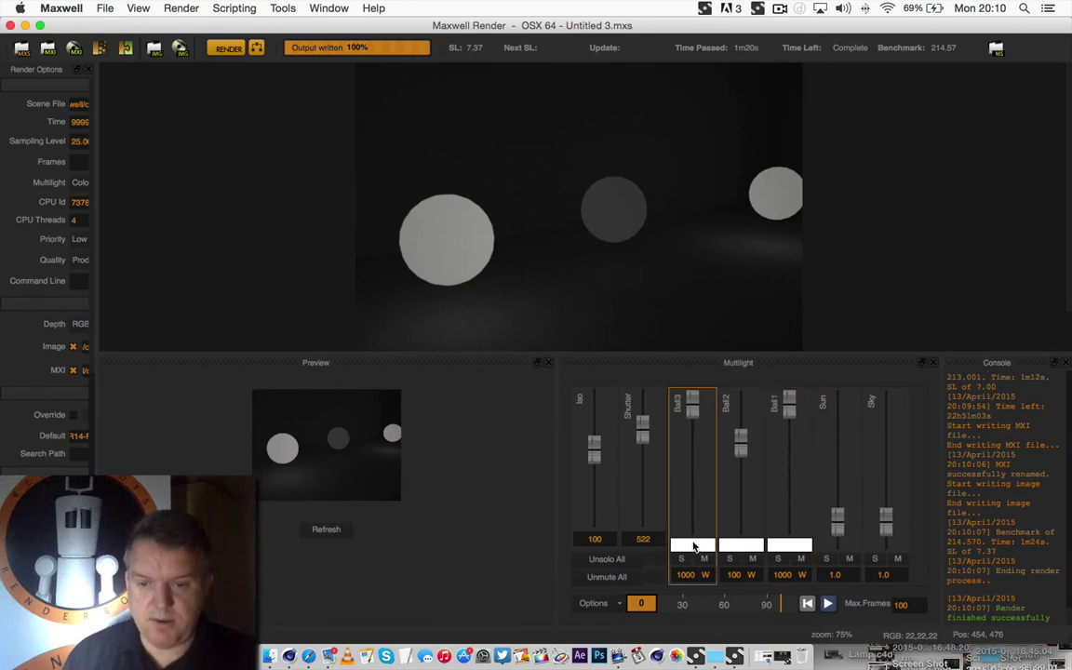
pyautogui.moveTo(511, 191); pyautogui.dragTo(474, 187)
pyautogui.moveTo(508, 285); pyautogui.dragTo(479, 204)
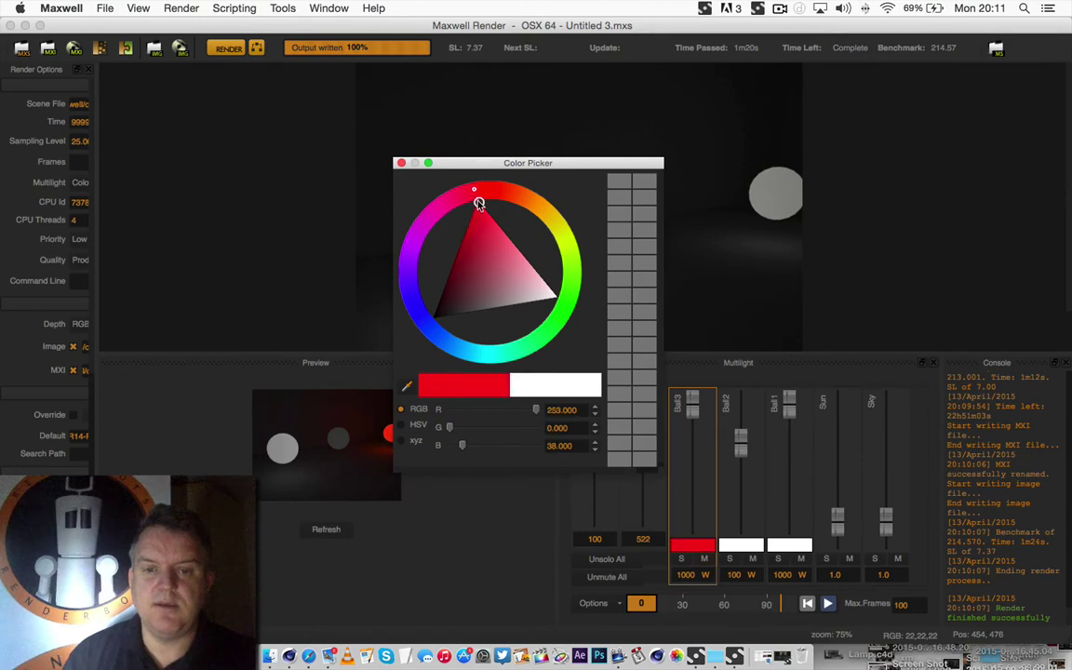
pyautogui.click(401, 163)
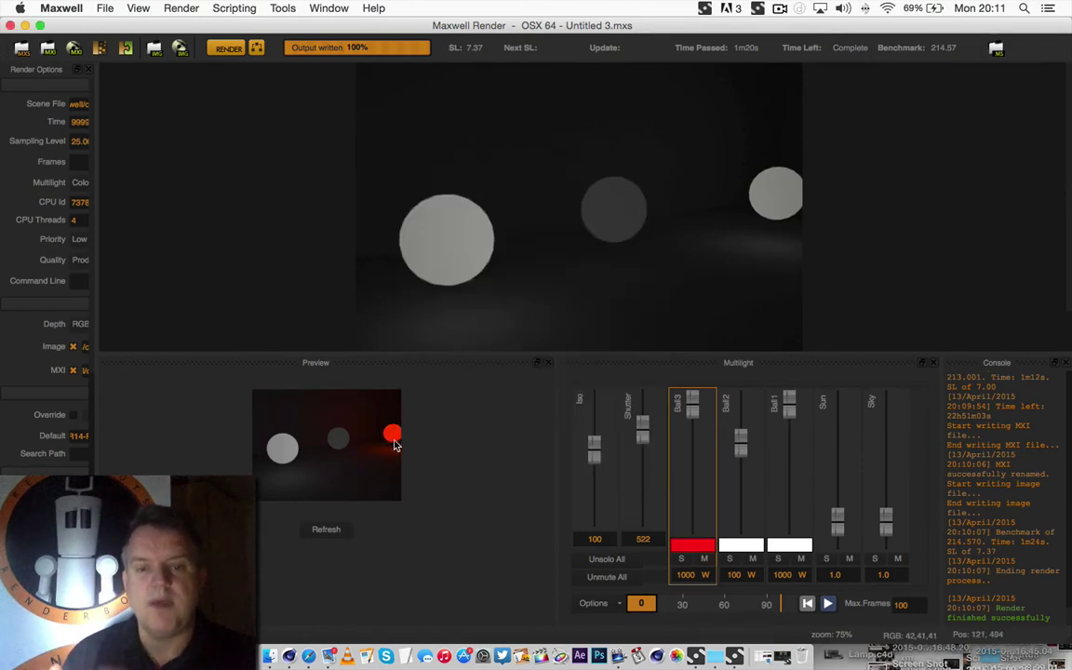
pyautogui.click(325, 531)
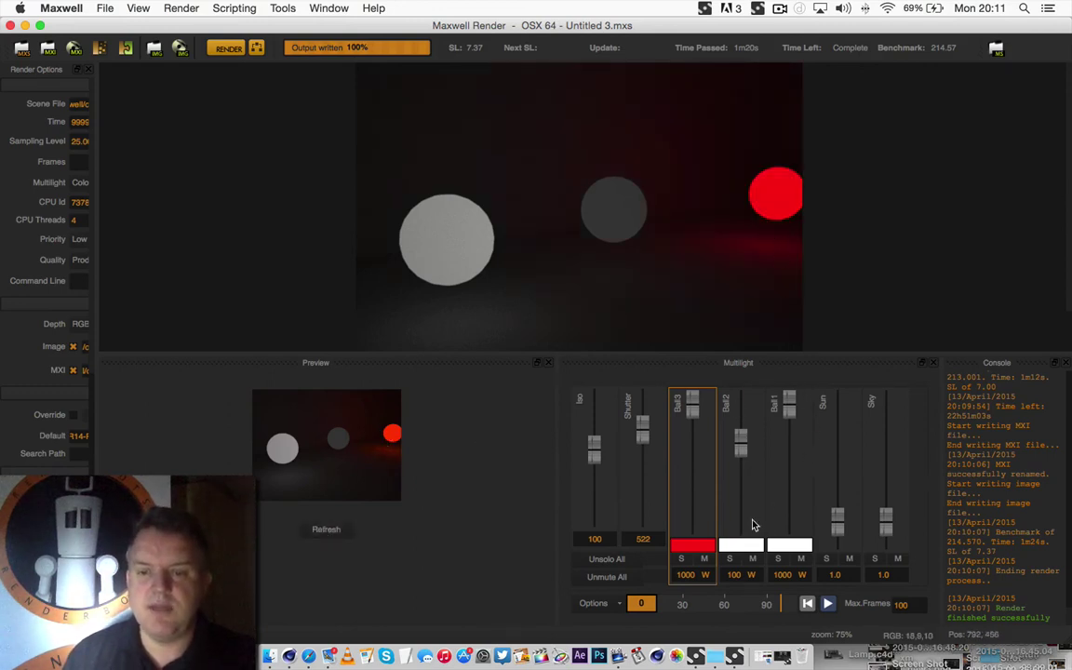
# Change the Ball2 emitter to bright green (about RGB 49, 245, 5), raise it to 1000 W, and refresh the render.
pyautogui.click(743, 547)
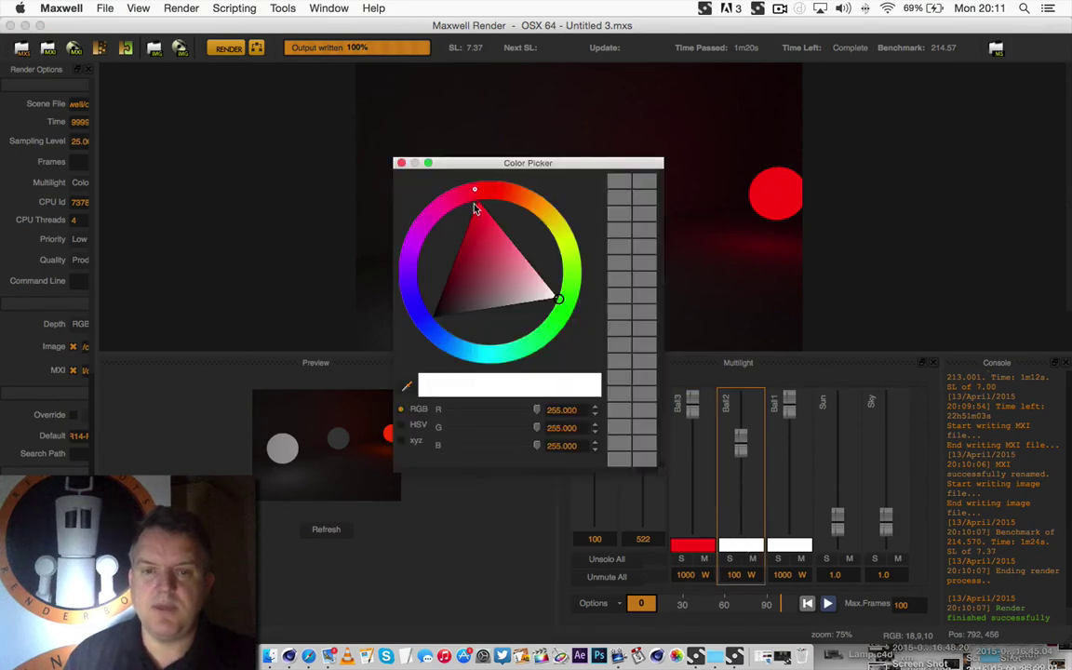
pyautogui.moveTo(474, 210); pyautogui.dragTo(545, 280)
pyautogui.click(566, 295)
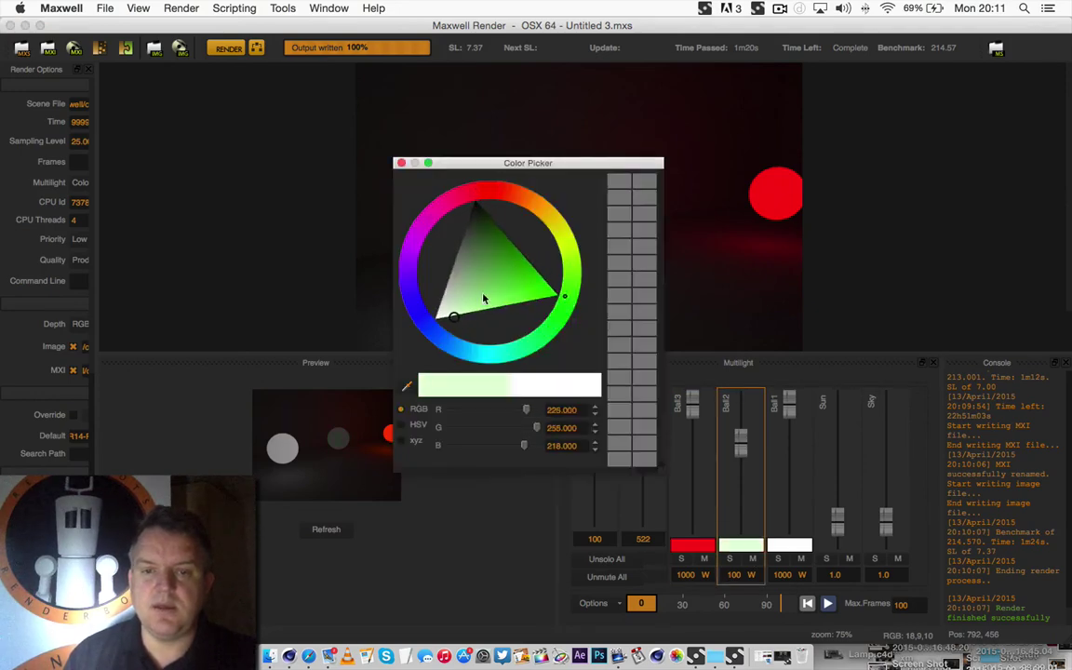
pyautogui.moveTo(483, 298); pyautogui.dragTo(552, 292)
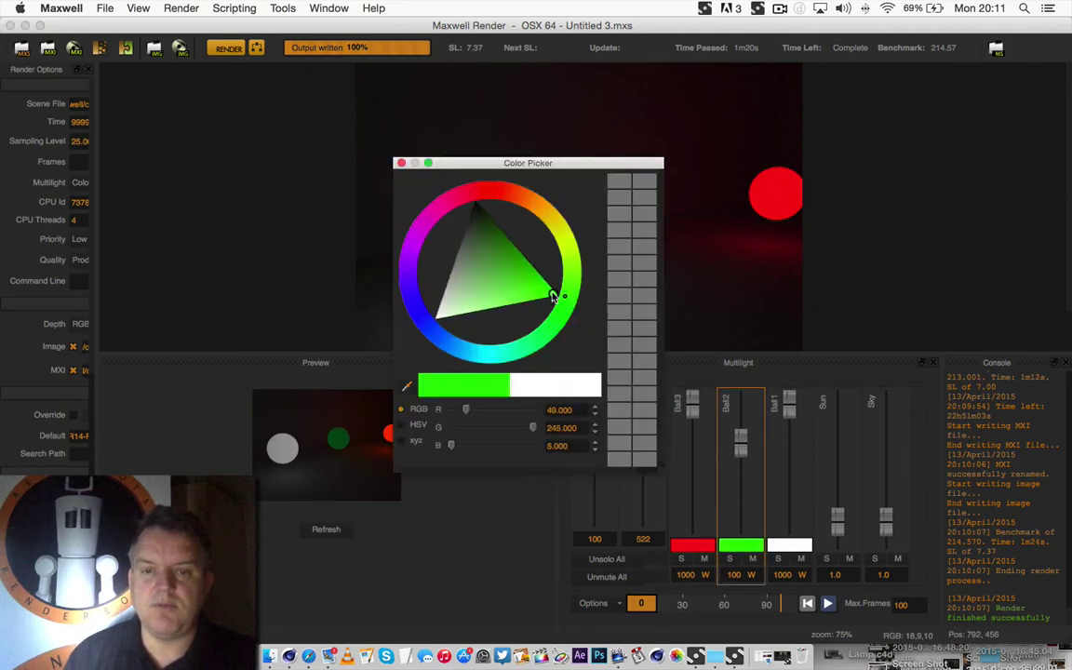
pyautogui.click(401, 163)
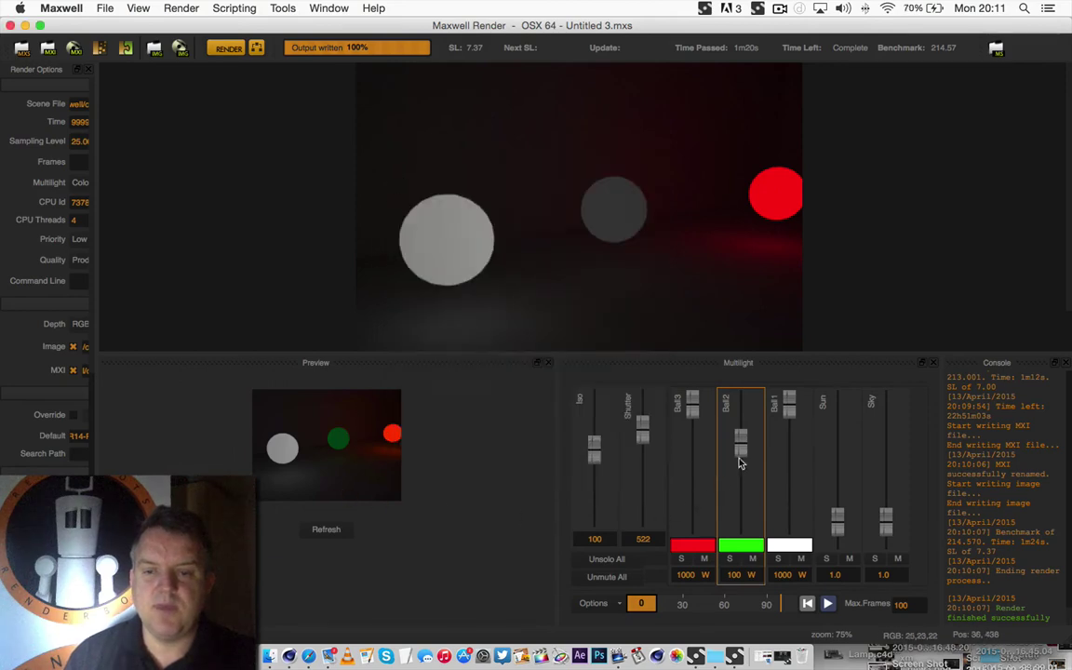
pyautogui.click(331, 532)
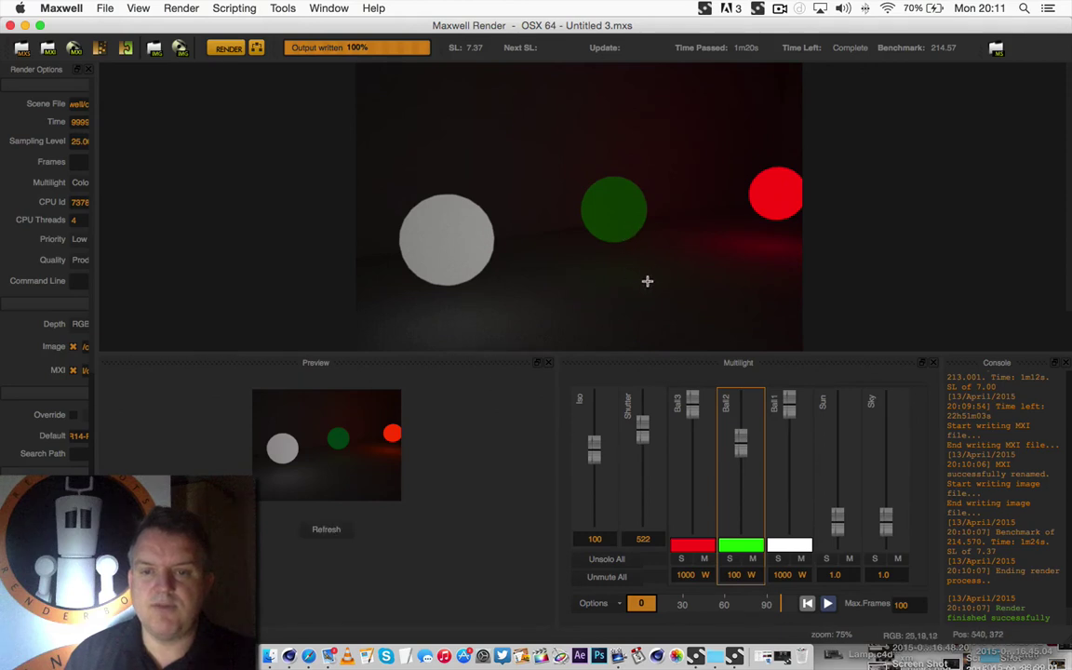
pyautogui.moveTo(742, 448); pyautogui.dragTo(742, 395)
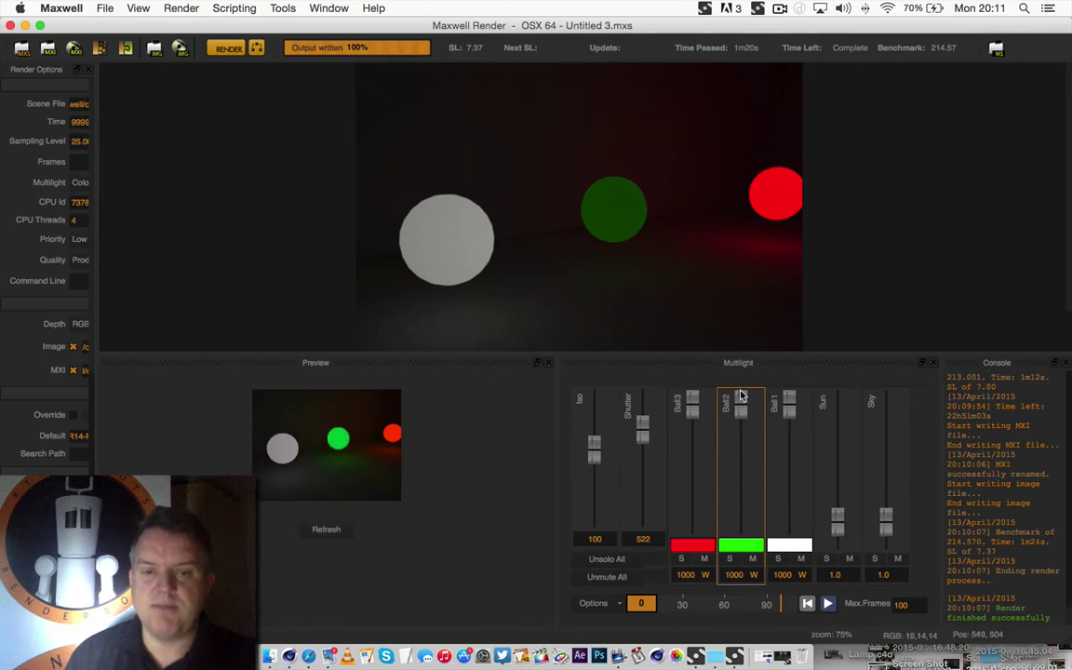
pyautogui.click(342, 531)
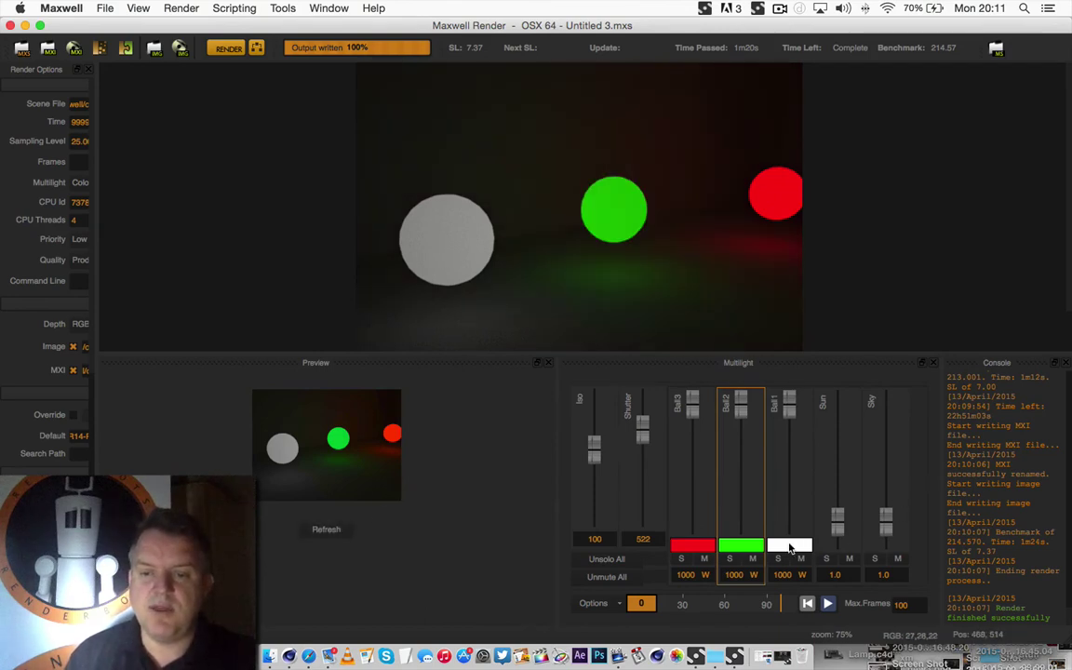
# Change the Ball1 emitter color to yellow (about RGB 254, 227, 51) and refresh the render.
pyautogui.click(791, 549)
pyautogui.click(522, 252)
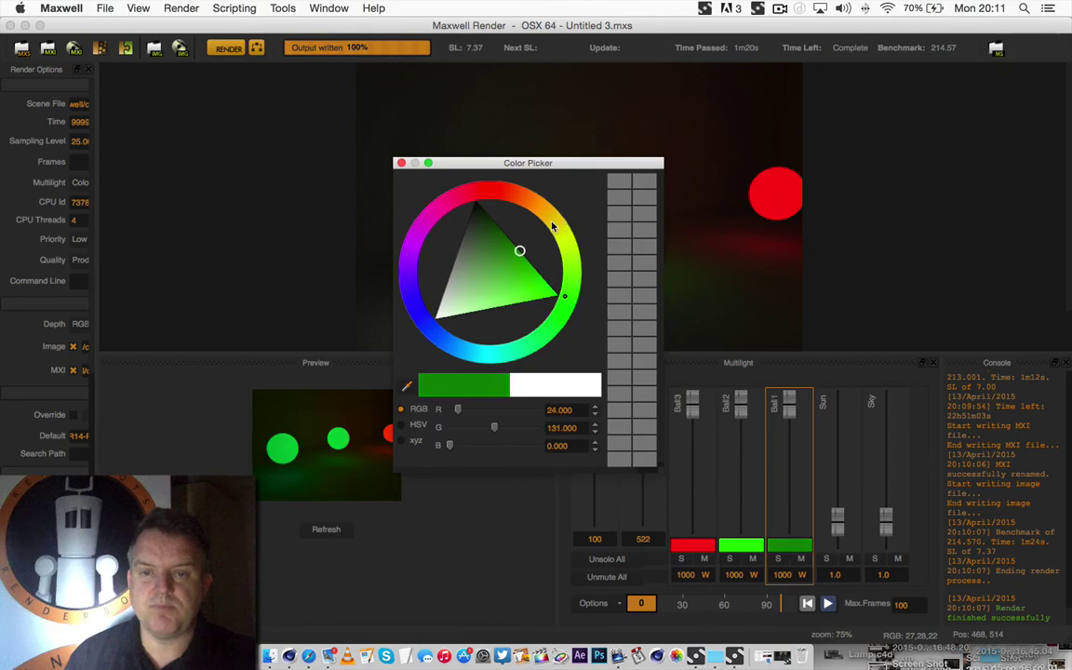
pyautogui.click(552, 225)
pyautogui.moveTo(513, 244); pyautogui.dragTo(542, 256)
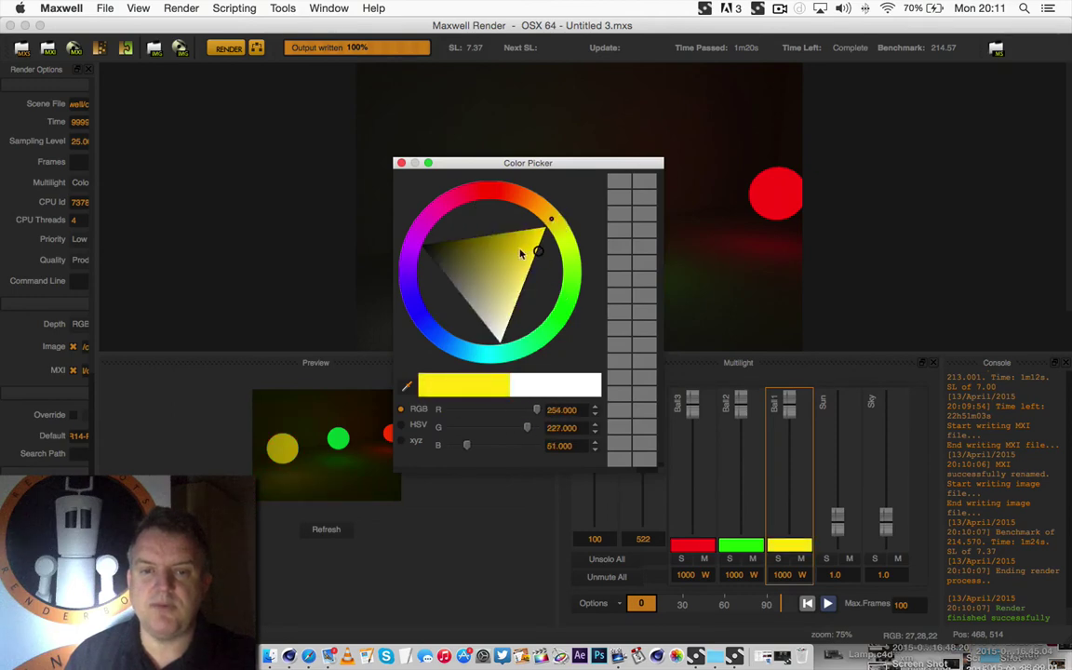
pyautogui.click(402, 163)
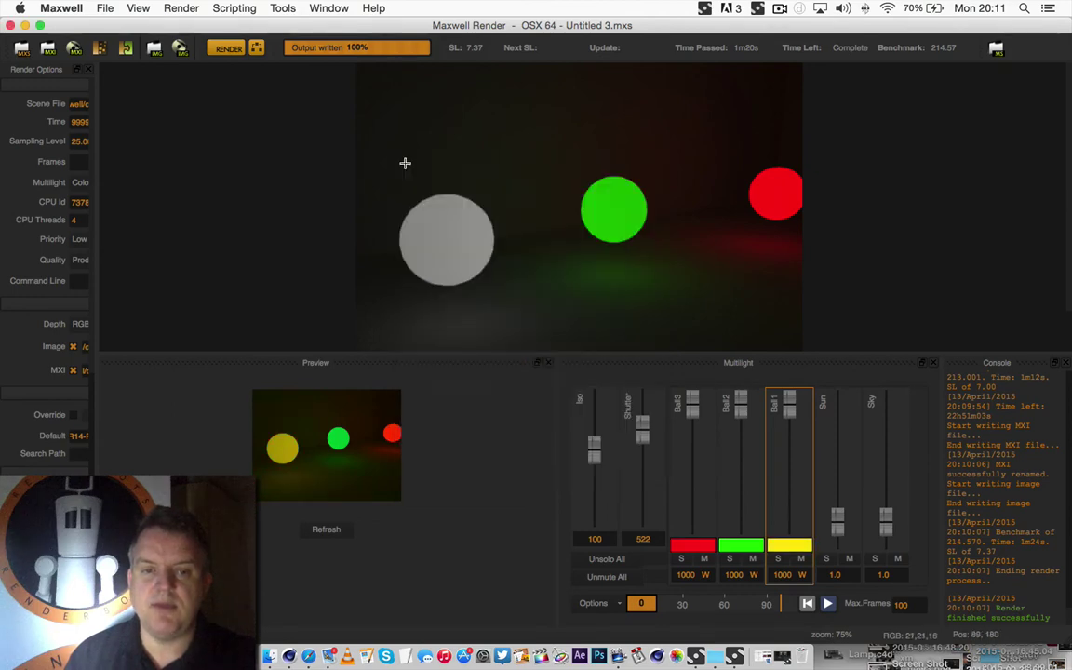
pyautogui.click(339, 531)
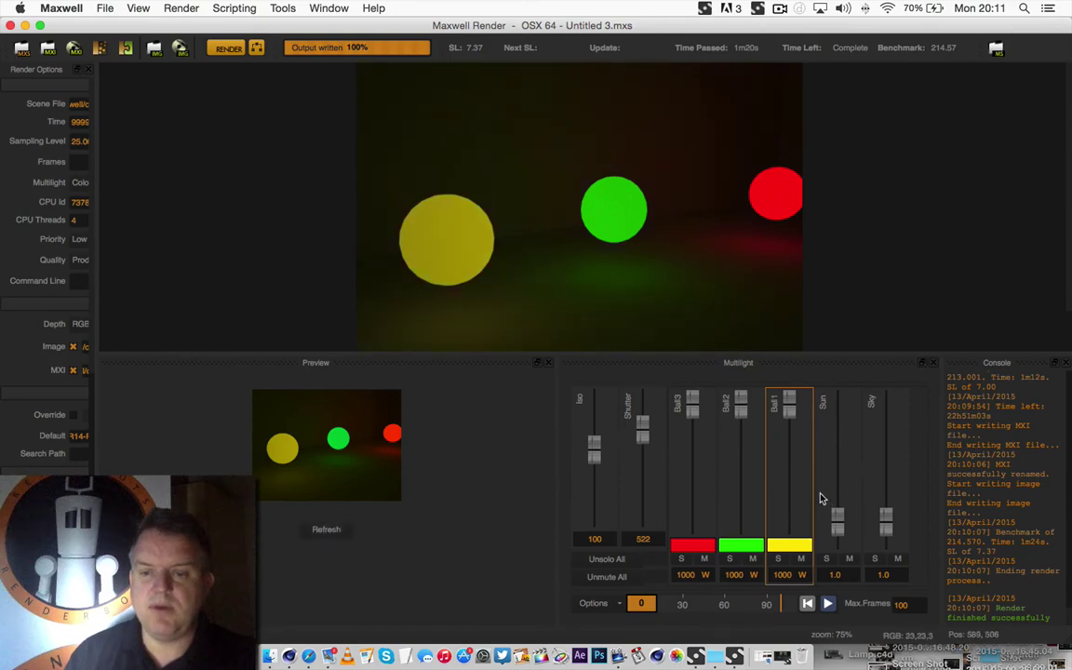
# Raise the Multilight ISO to about 469, refresh the render, and view the colored result full screen.
pyautogui.click(691, 401)
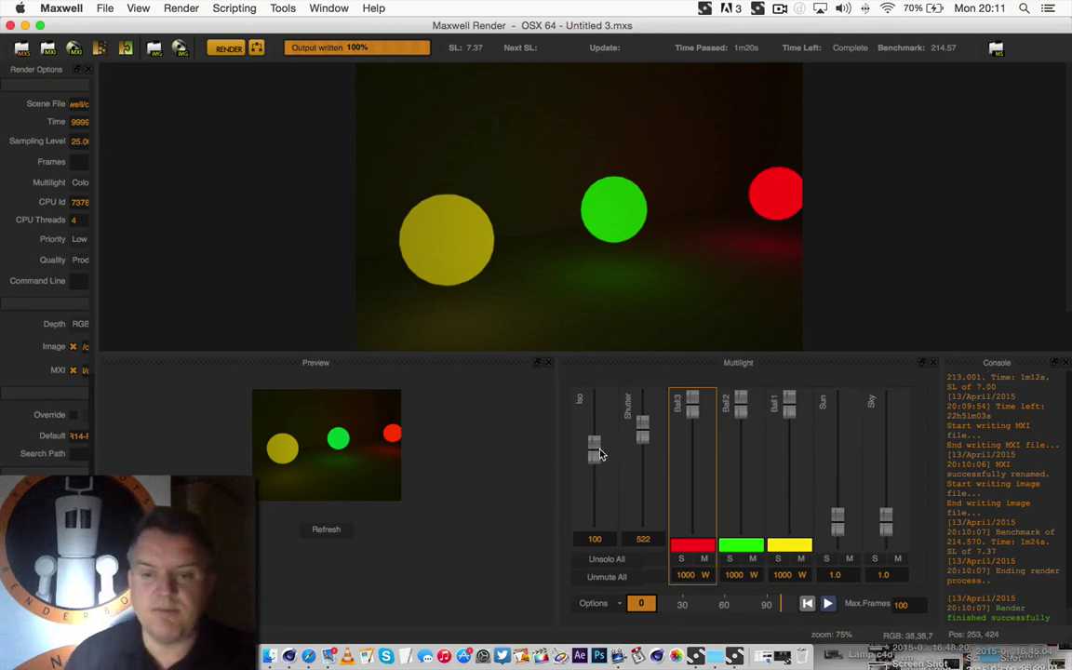
pyautogui.moveTo(594, 455); pyautogui.dragTo(594, 431)
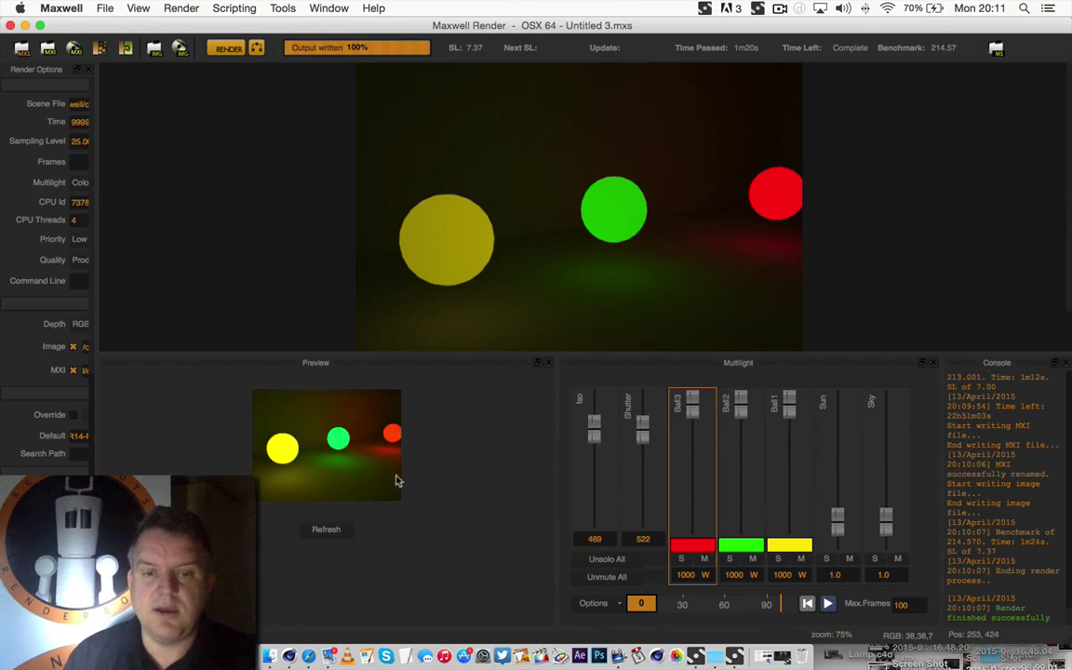
pyautogui.click(328, 530)
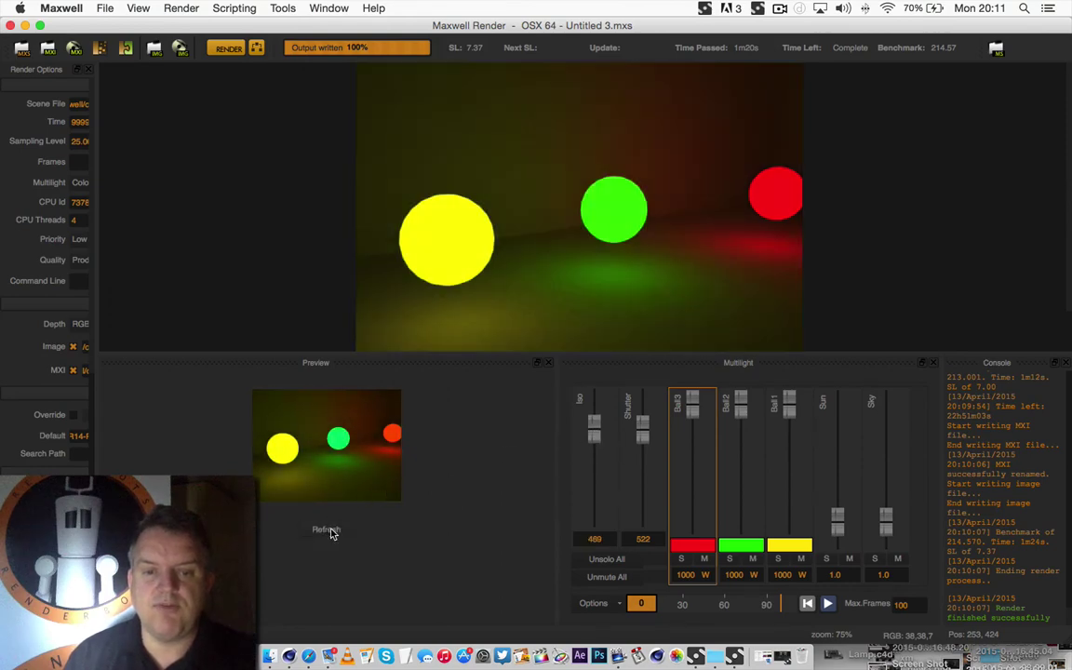
pyautogui.doubleClick(528, 338)
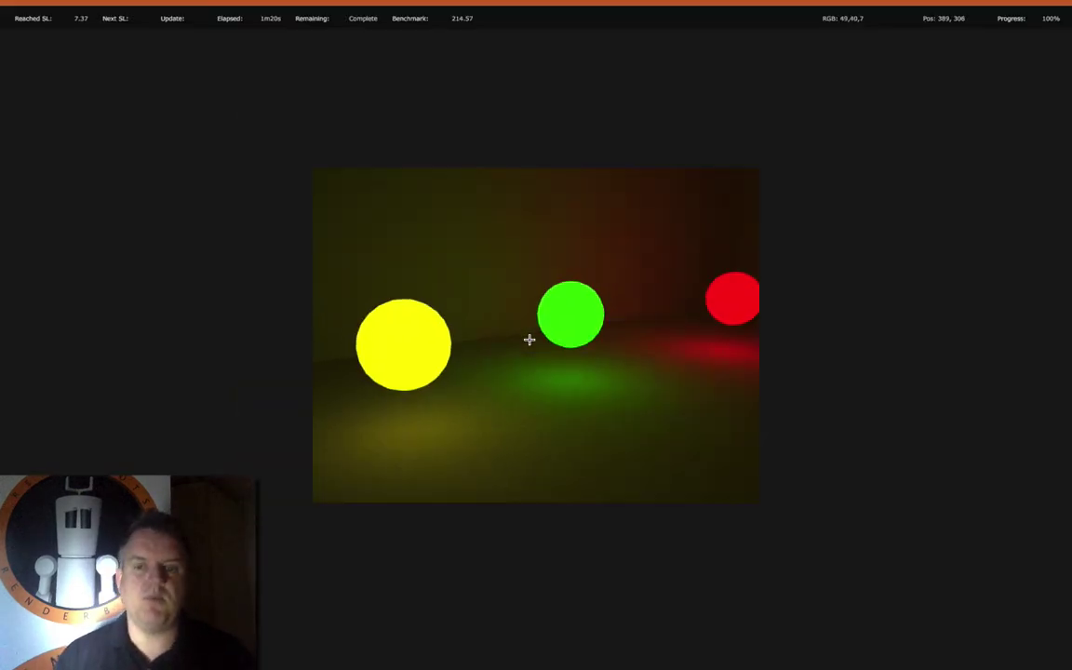
pyautogui.doubleClick(529, 339)
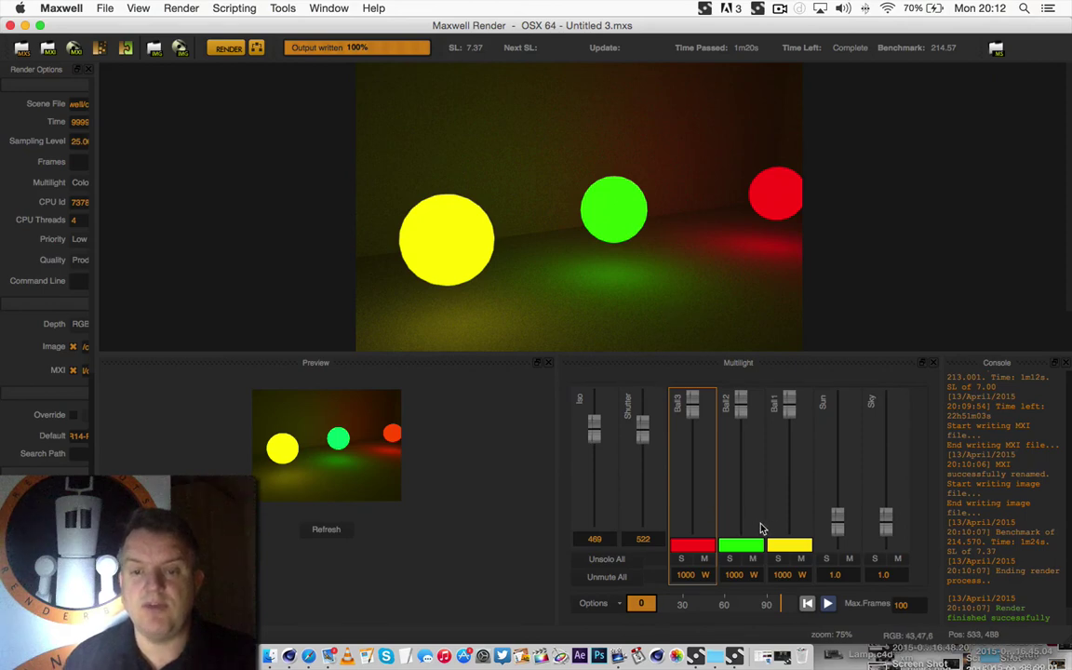
# Set the Multilight ISO to about 140 and the shutter to about 1531, refreshing the render after each change.
pyautogui.moveTo(593, 427); pyautogui.dragTo(595, 448)
pyautogui.click(325, 529)
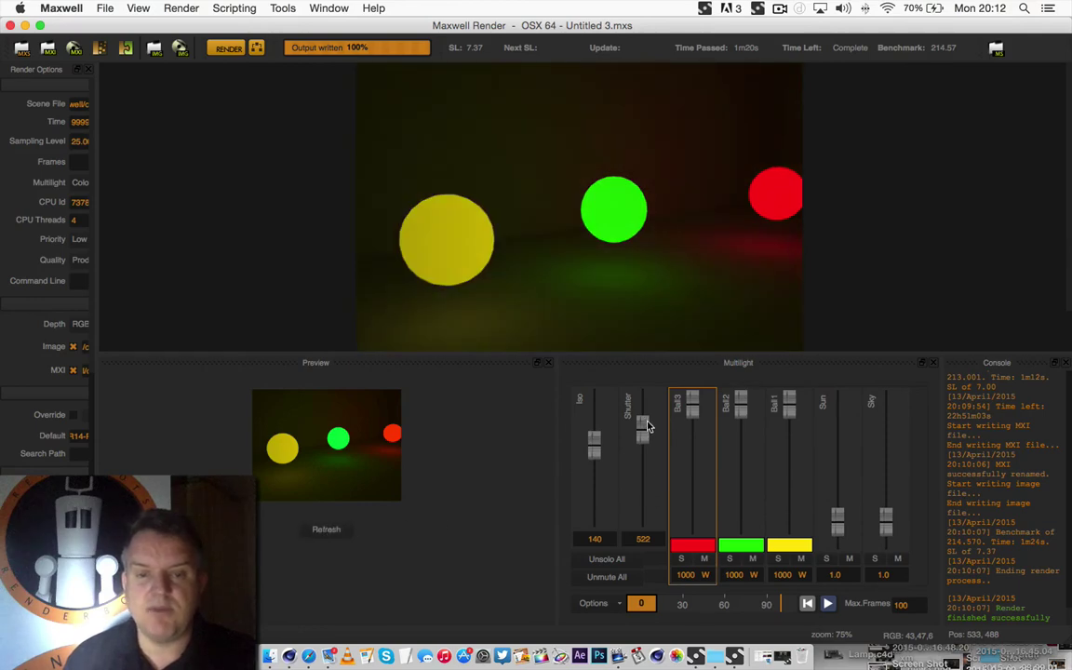
pyautogui.moveTo(642, 430); pyautogui.dragTo(643, 424)
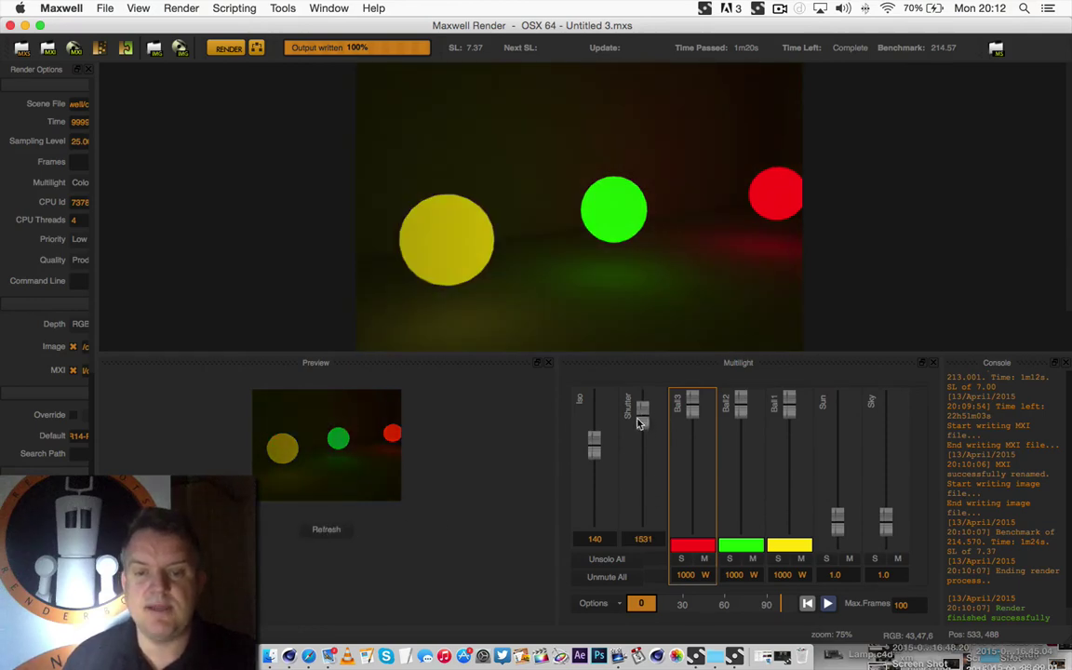
pyautogui.click(316, 531)
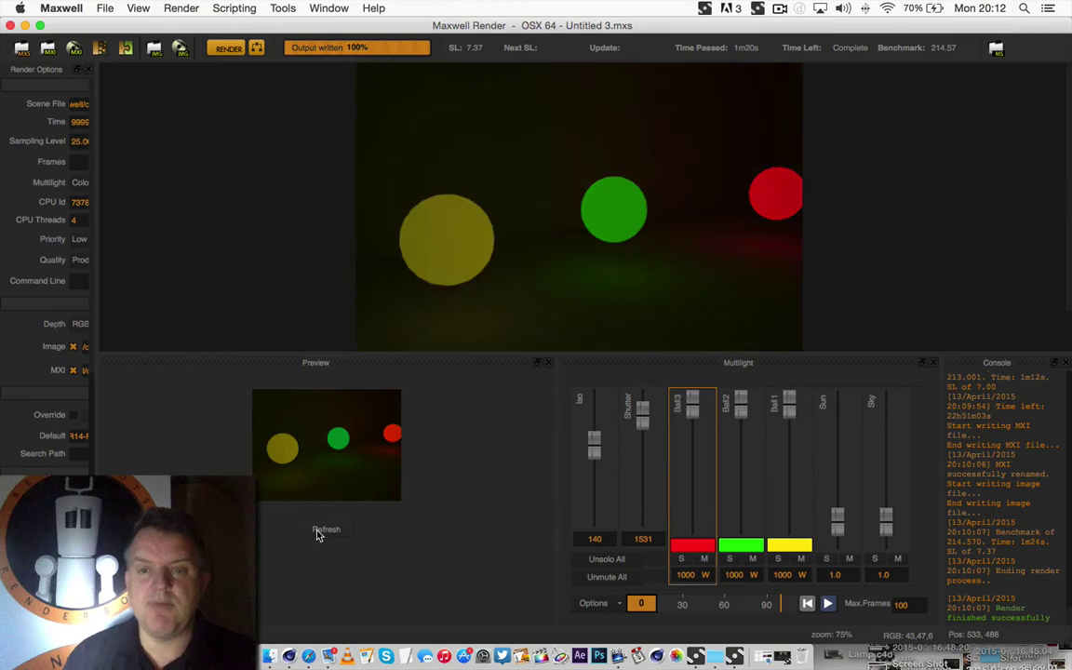
# Raise the shutter to about 2406 and minimize the Maxwell Render window.
pyautogui.moveTo(652, 420); pyautogui.dragTo(645, 416)
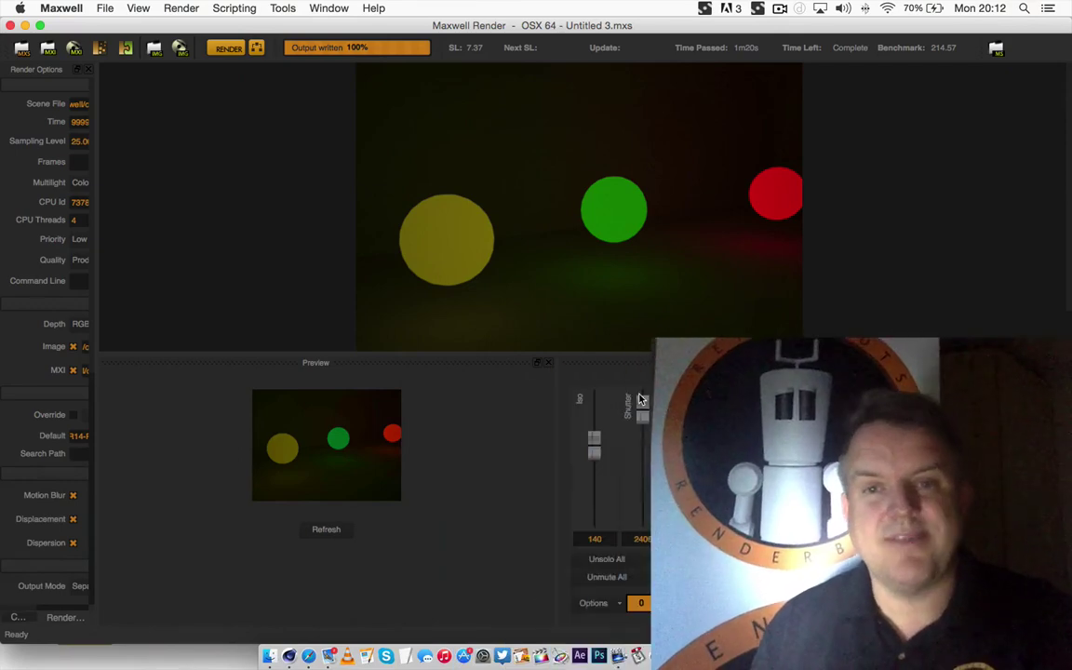
pyautogui.click(25, 25)
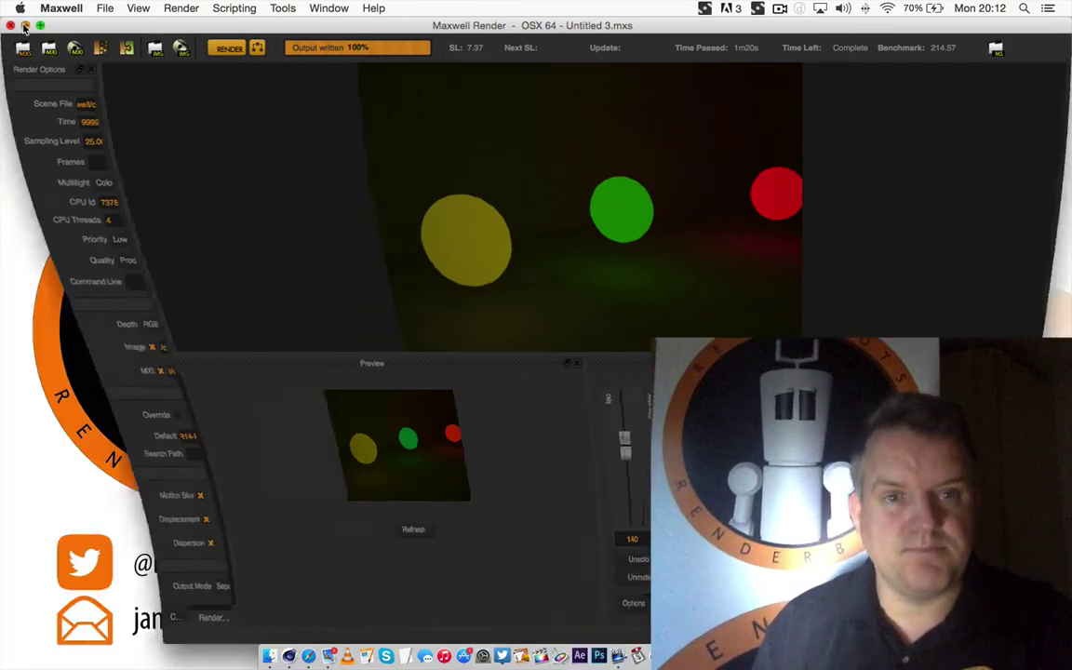